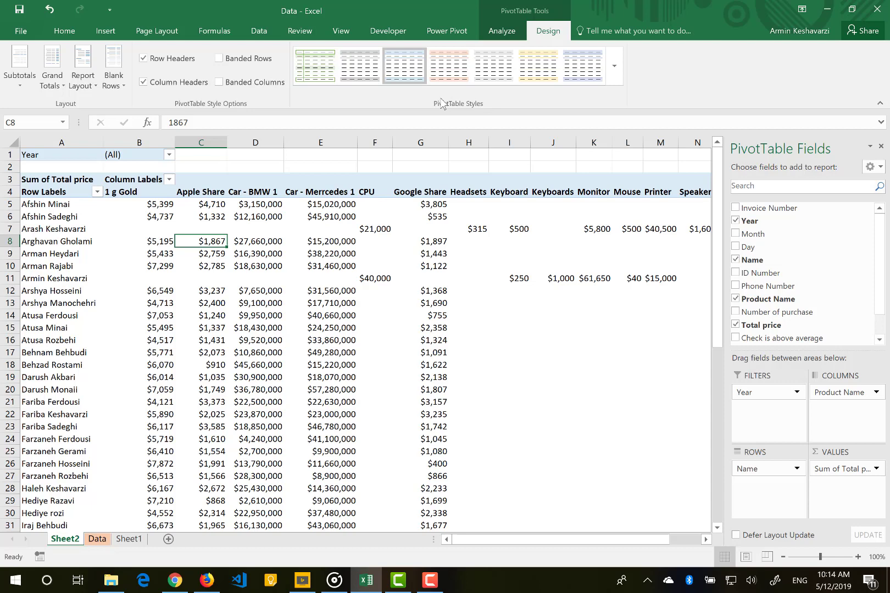
# Examine the table elements of a new PivotTable style and the format options for Report Filter Labels, then discard the style
pyautogui.click(614, 66)
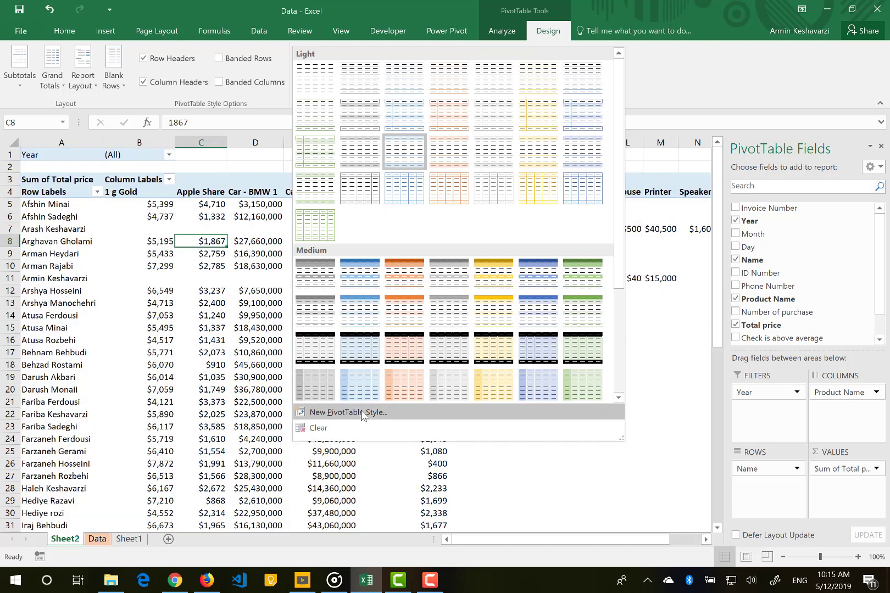
pyautogui.click(361, 412)
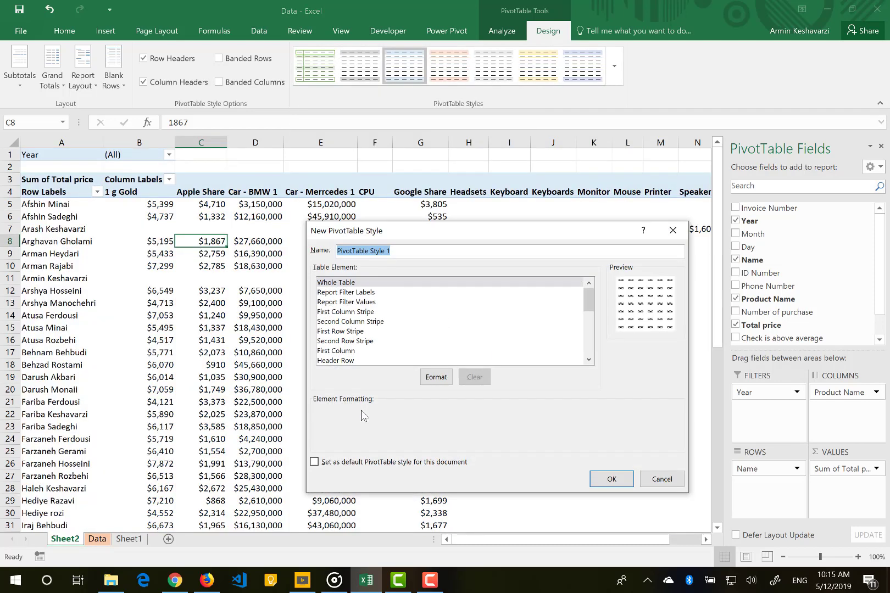
pyautogui.moveTo(586, 297); pyautogui.dragTo(582, 347)
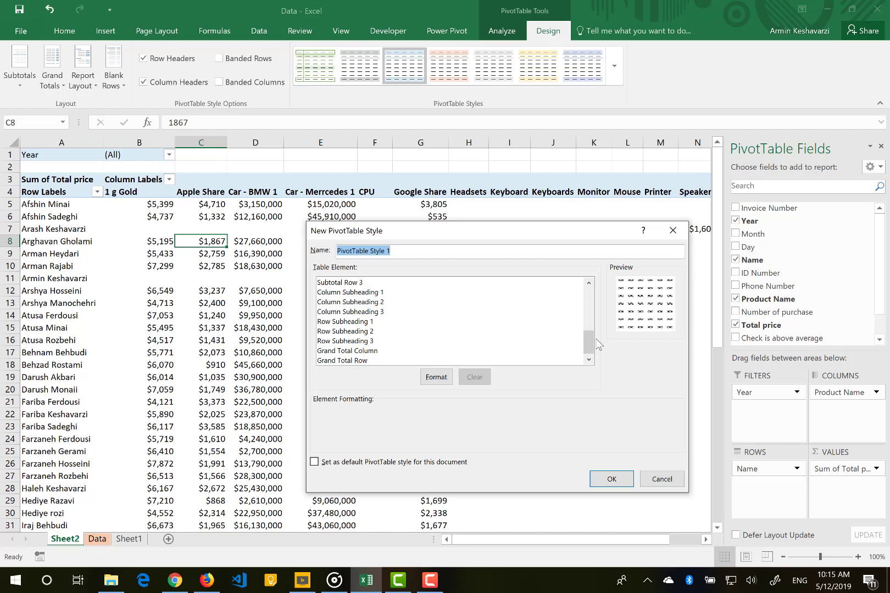
pyautogui.moveTo(591, 340); pyautogui.dragTo(598, 278)
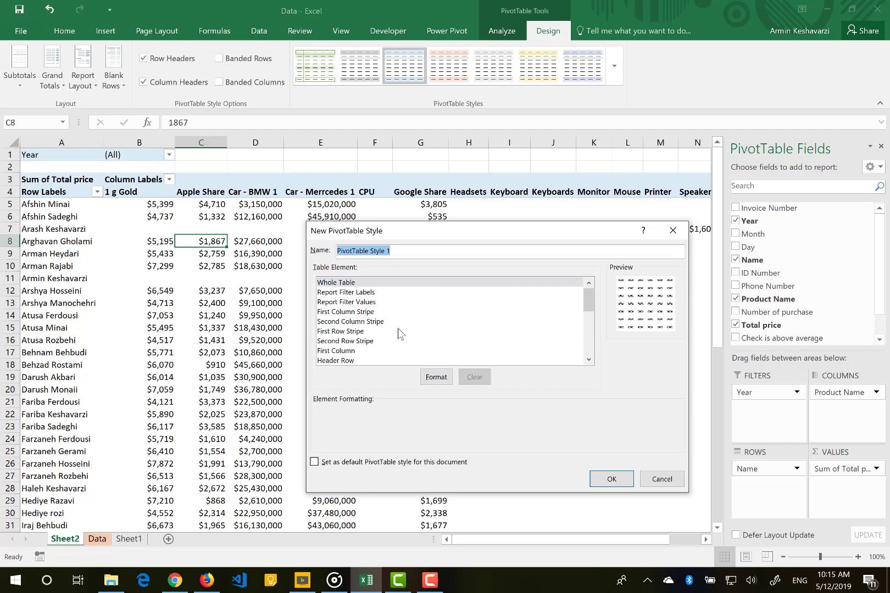
pyautogui.click(356, 292)
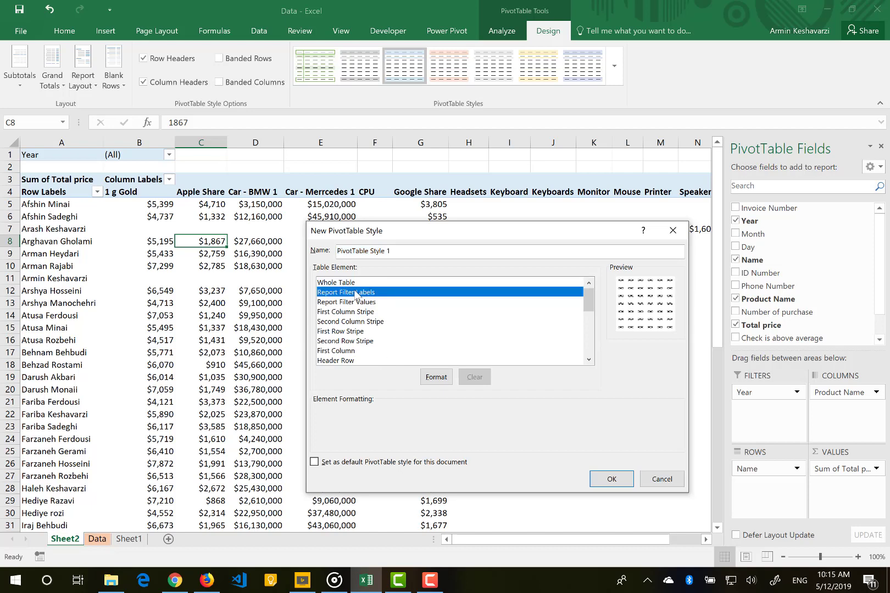
pyautogui.click(436, 376)
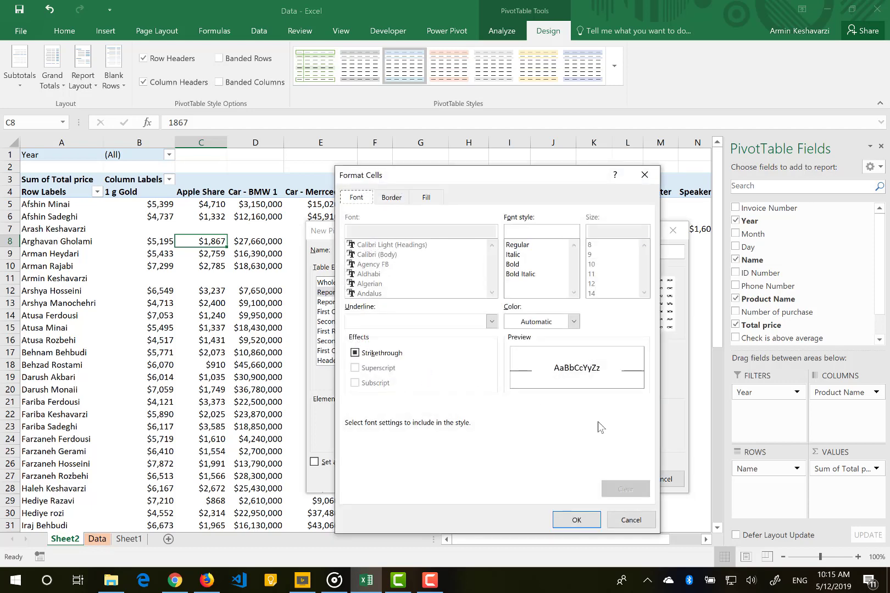
pyautogui.click(631, 525)
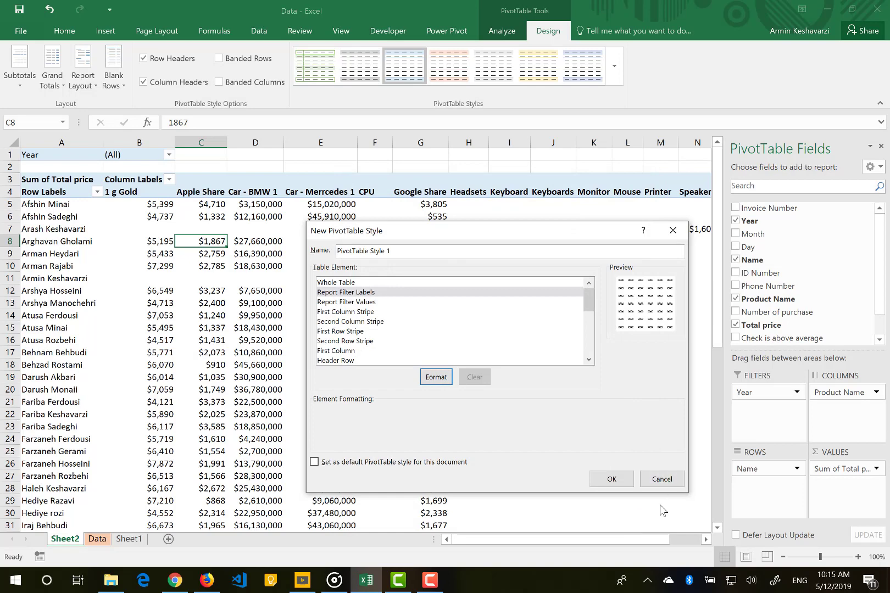
pyautogui.click(672, 478)
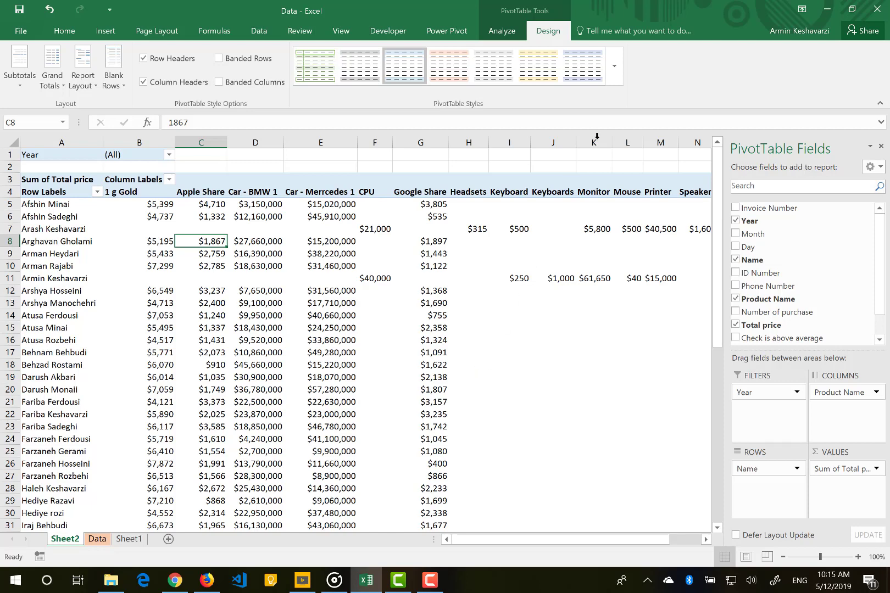
# Apply the light green PivotTable style with green text and turn on banded rows
pyautogui.click(614, 67)
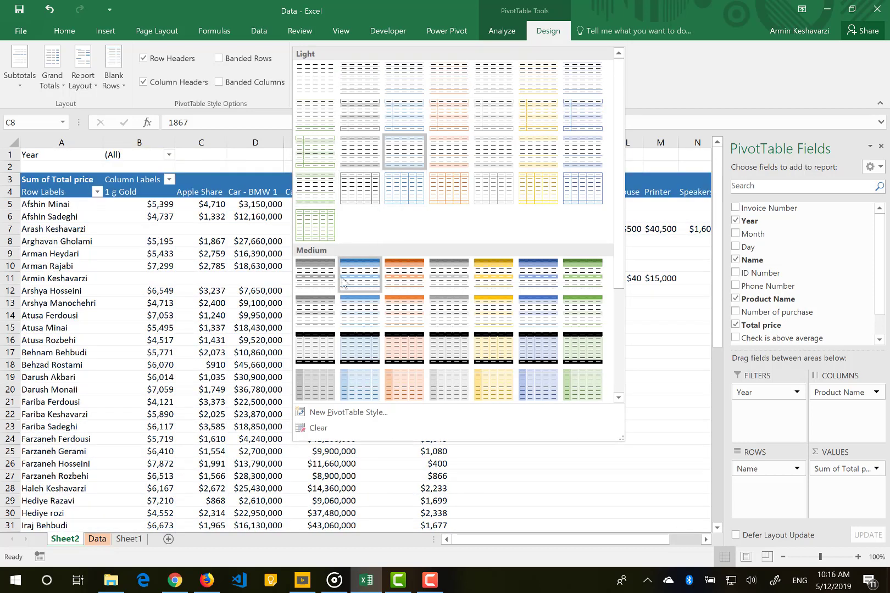
pyautogui.click(325, 166)
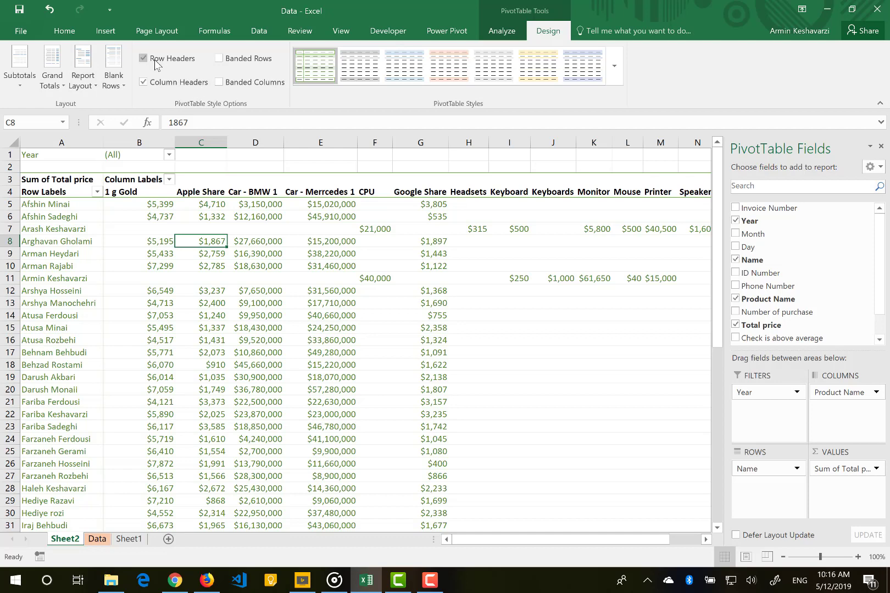
pyautogui.click(229, 61)
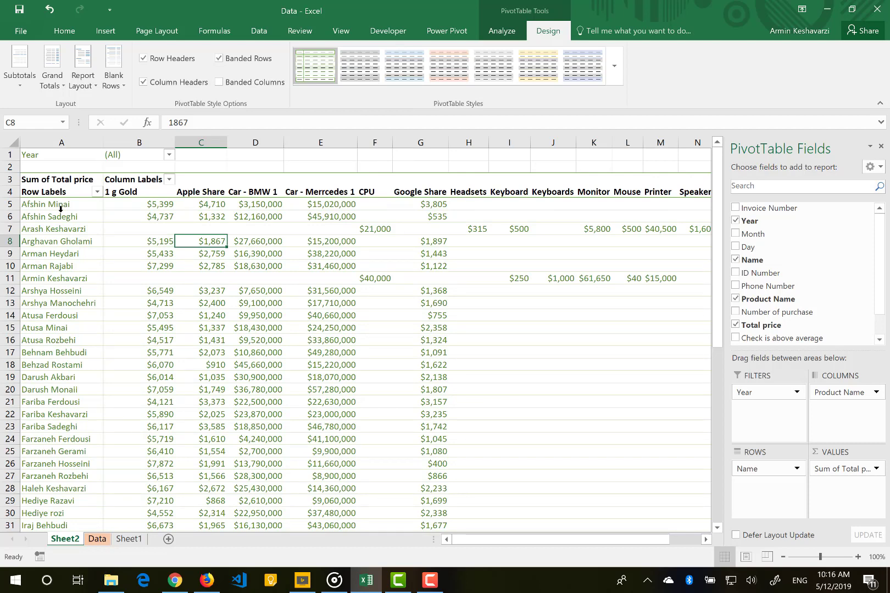
# Apply the light blue PivotTable style with the shaded header row and review the banding across the pivot table
pyautogui.click(615, 66)
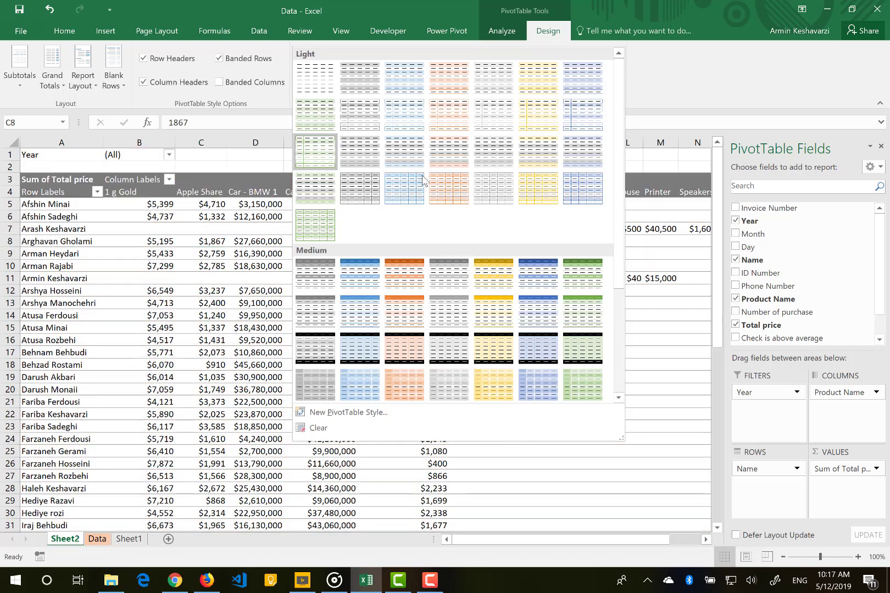
pyautogui.click(407, 160)
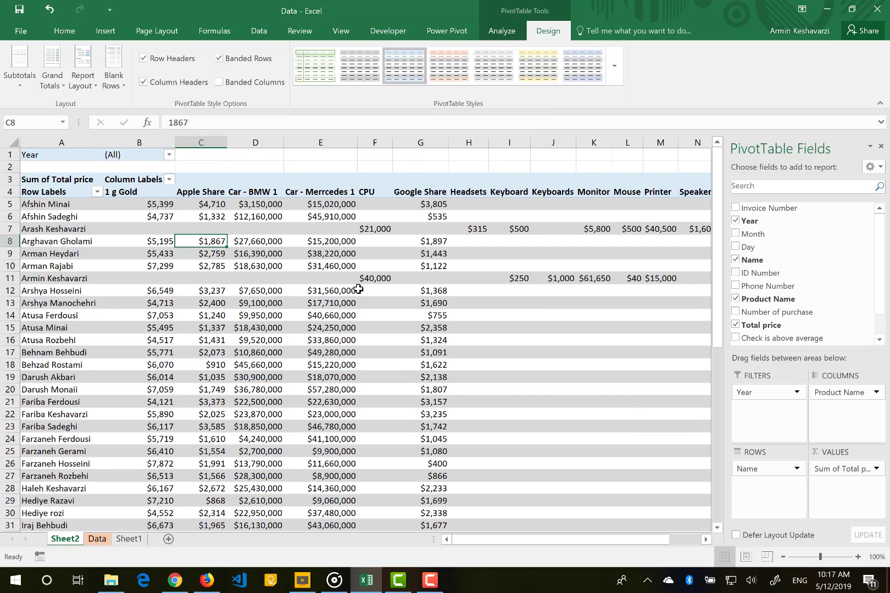
pyautogui.hscroll(5, 358, 289)
pyautogui.hscroll(-5, 358, 289)
pyautogui.scroll(-13, 358, 289)
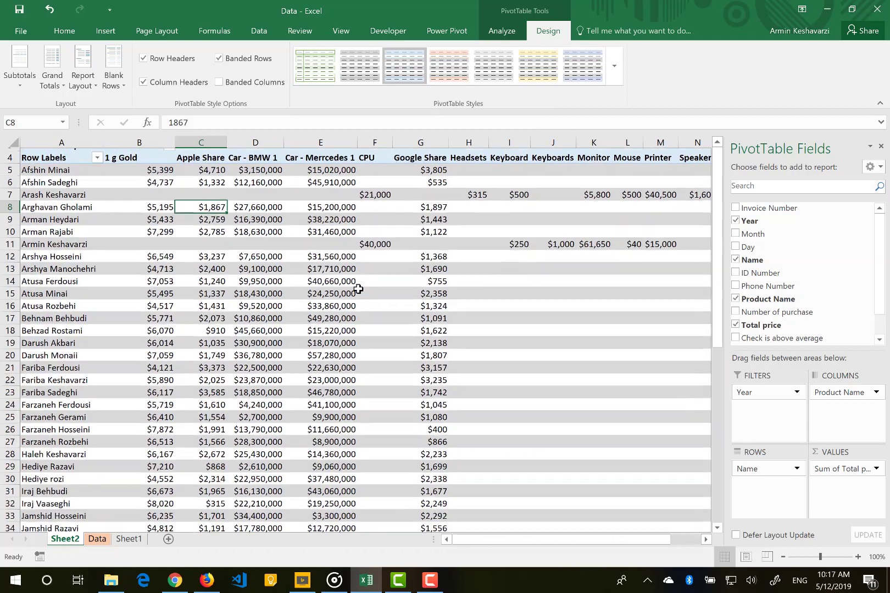
pyautogui.scroll(-3, 358, 289)
pyautogui.scroll(17, 359, 289)
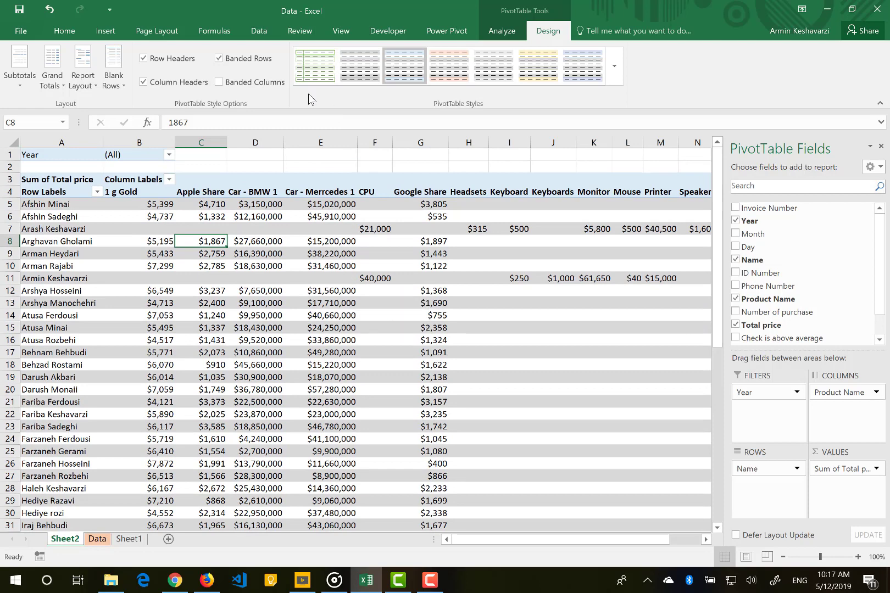
# Turn on banded columns and turn off banded rows for the pivot table
pyautogui.click(243, 87)
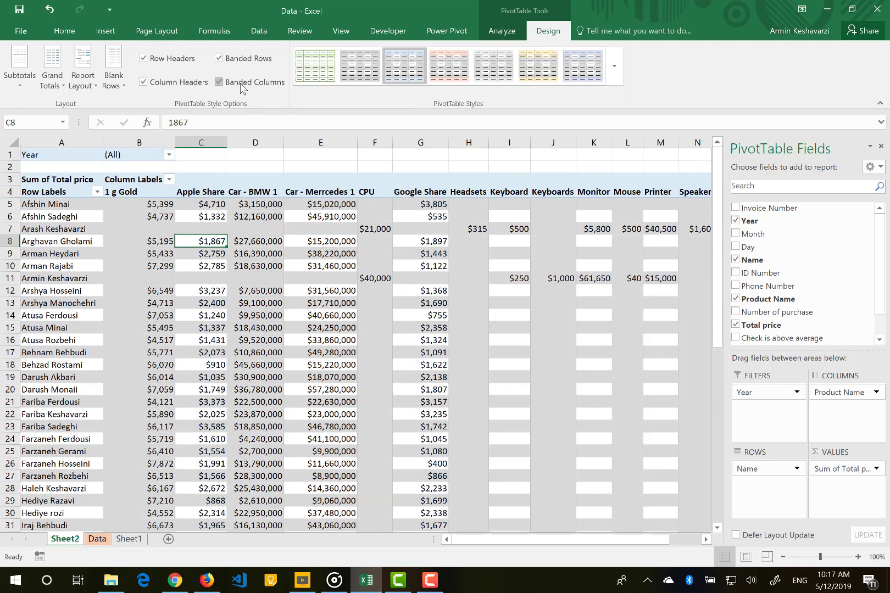
pyautogui.click(230, 62)
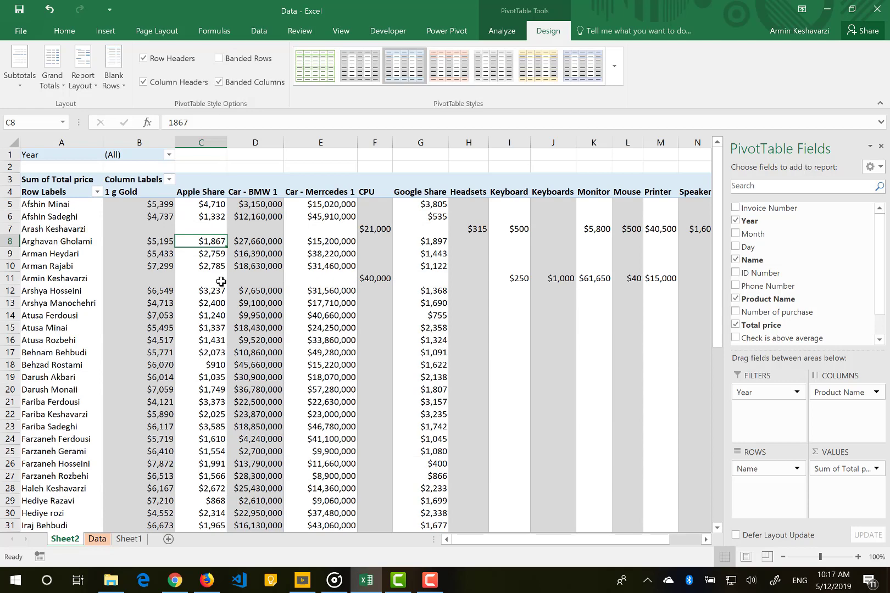
pyautogui.moveTo(221, 282)
pyautogui.hscroll(1, 320, 338)
pyautogui.hscroll(5, 320, 338)
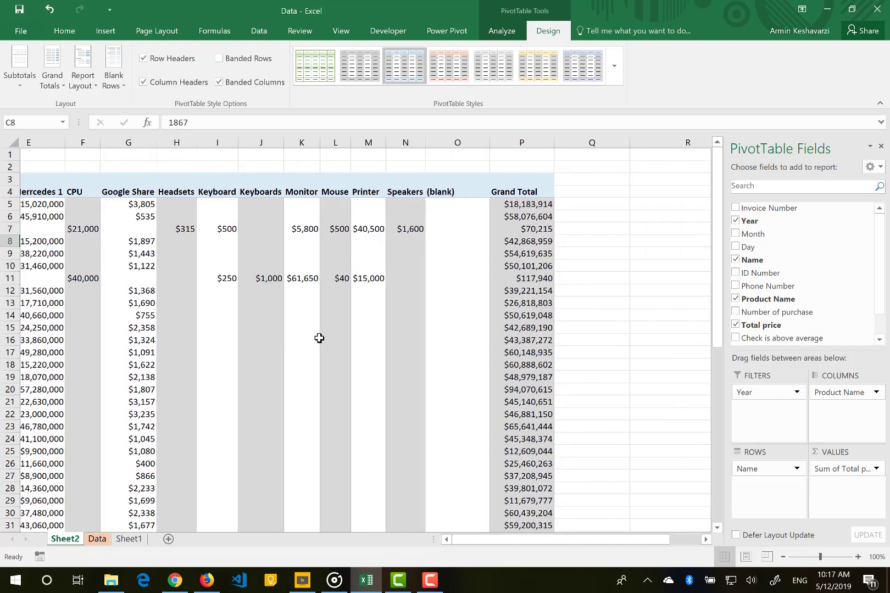
pyautogui.hscroll(-6, 319, 338)
pyautogui.hscroll(1, 319, 338)
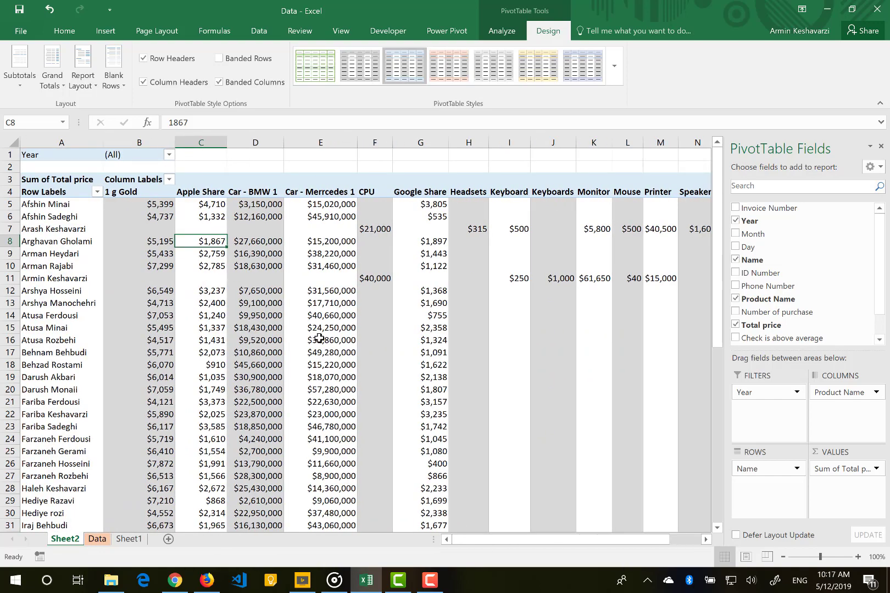
pyautogui.moveTo(320, 338)
# Switch the pivot table's column header formatting off and back on twice to compare the look
pyautogui.click(168, 86)
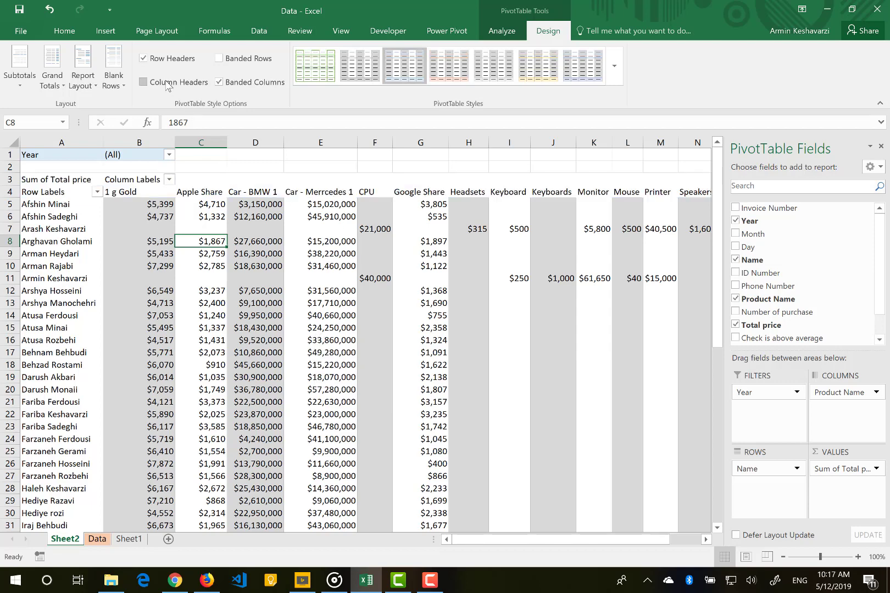
pyautogui.click(168, 87)
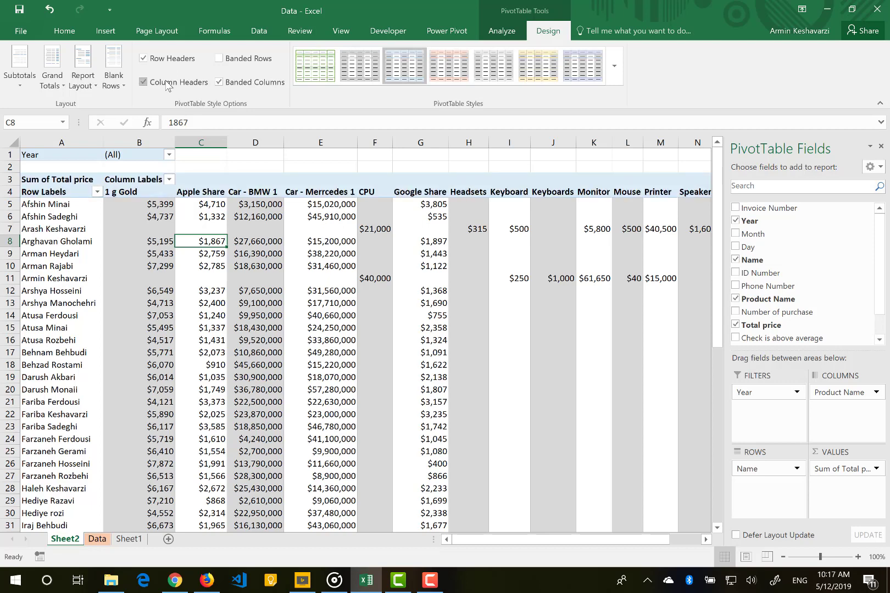
pyautogui.click(167, 86)
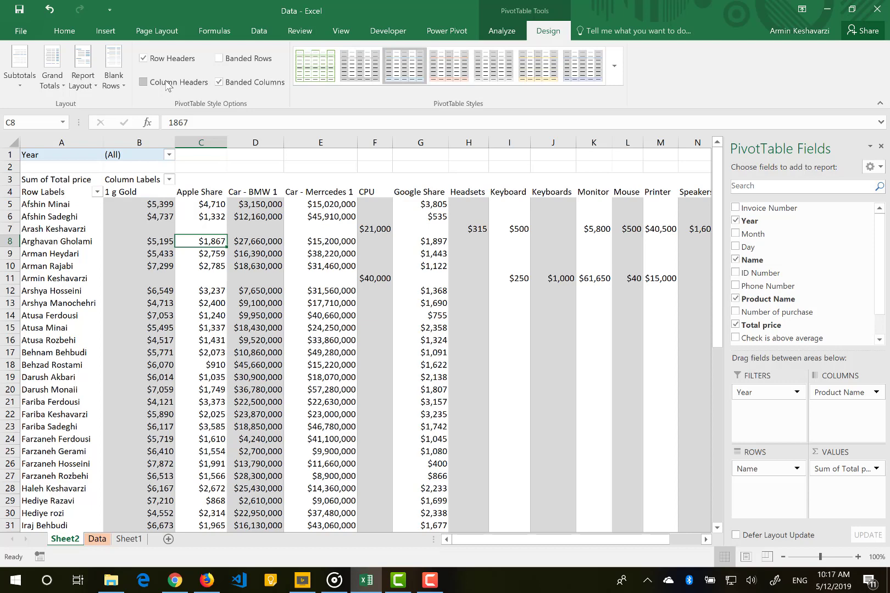
pyautogui.click(168, 87)
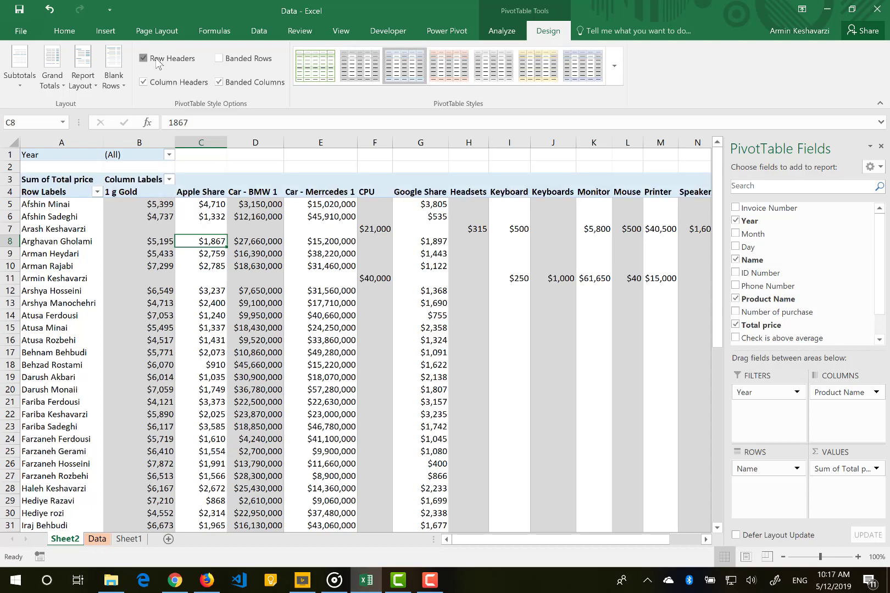
# Switch the pivot table's row header formatting off and back on twice to compare the look
pyautogui.click(158, 65)
pyautogui.click(158, 65)
pyautogui.click(159, 64)
pyautogui.click(158, 64)
# Examine the Grand Total column for the rows and the Grand Total row beneath the product columns
pyautogui.hscroll(3, 296, 277)
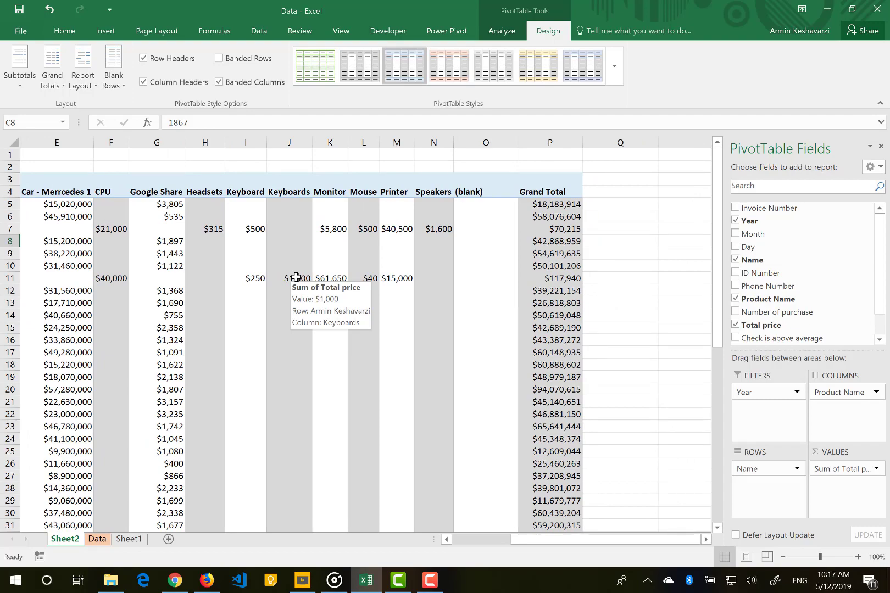
pyautogui.scroll(-7, 505, 279)
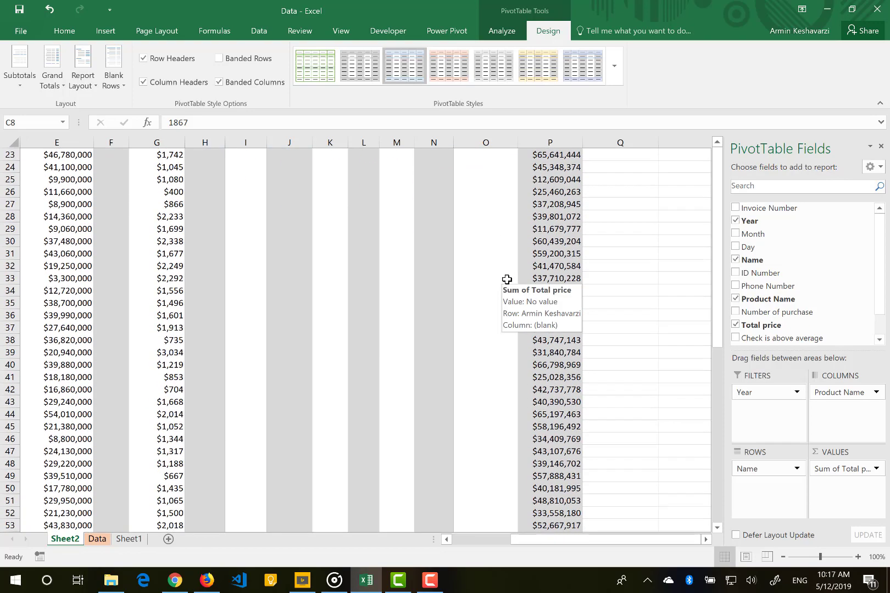
pyautogui.scroll(-8, 507, 280)
pyautogui.scroll(16, 506, 279)
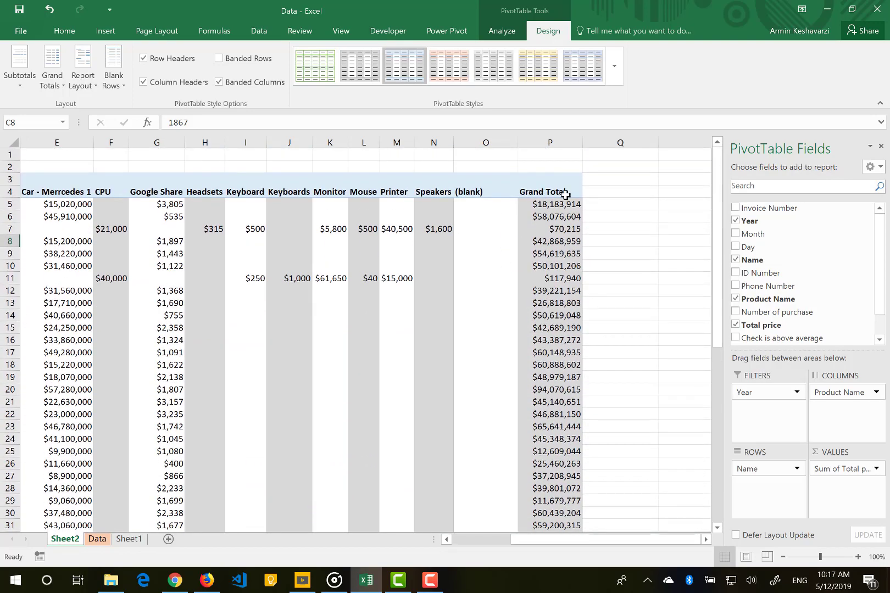
pyautogui.scroll(-20, 526, 294)
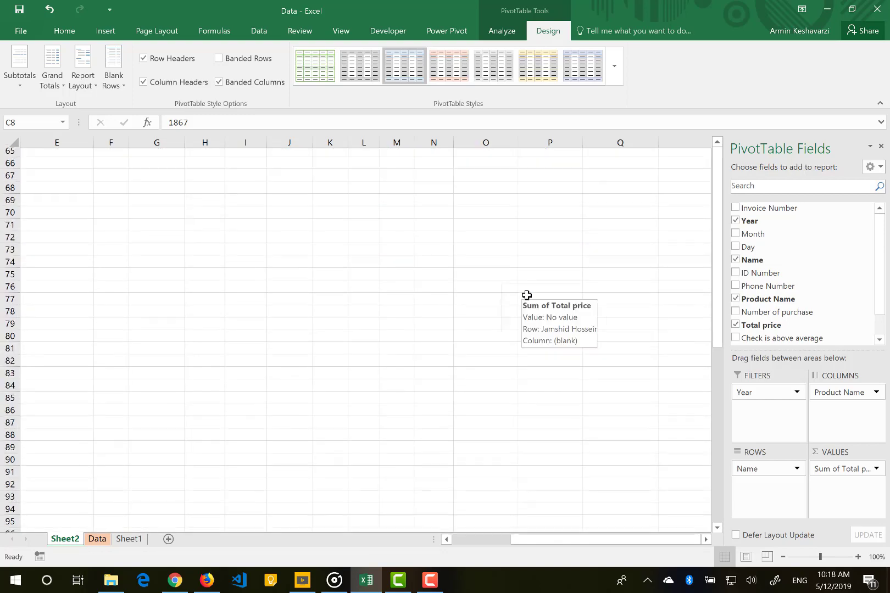
pyautogui.scroll(9, 526, 295)
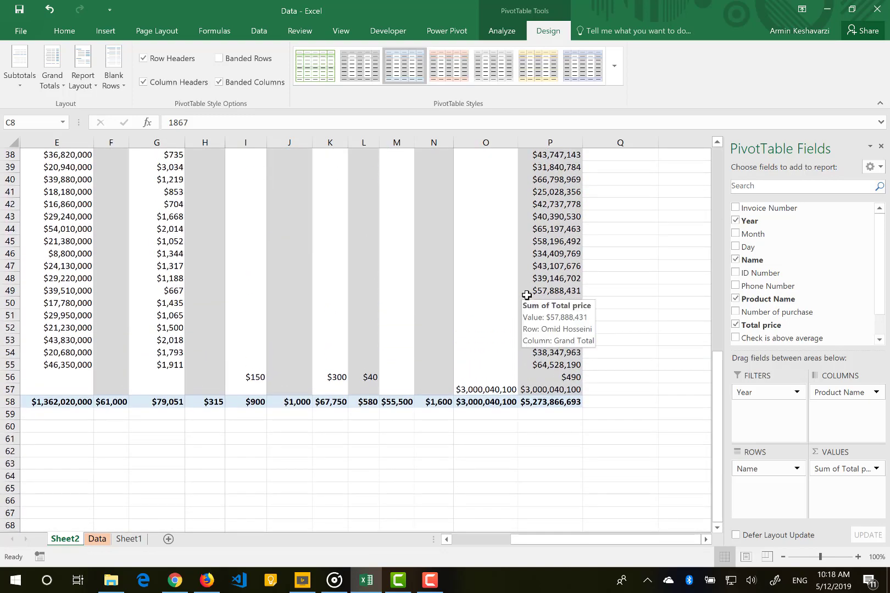
pyautogui.scroll(12, 526, 295)
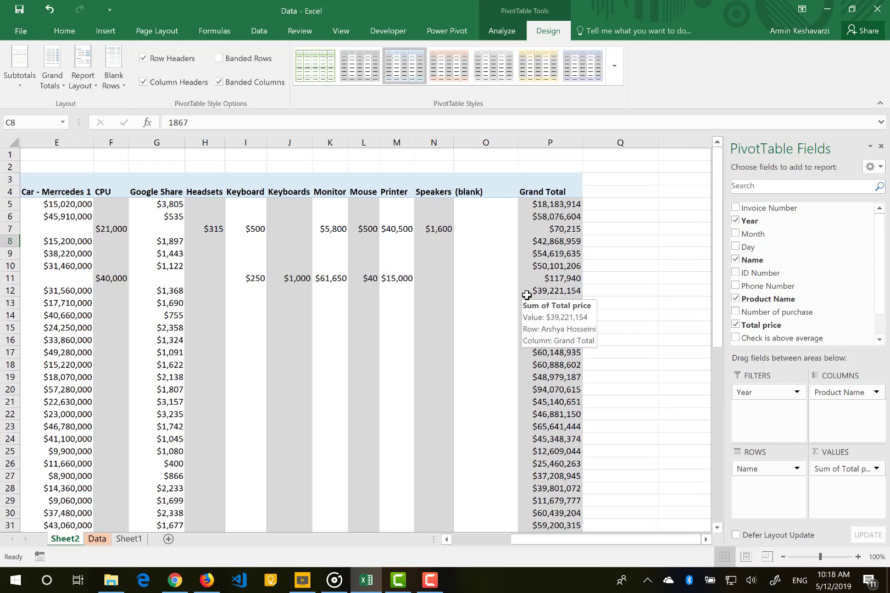
pyautogui.moveTo(502, 207); pyautogui.dragTo(145, 201)
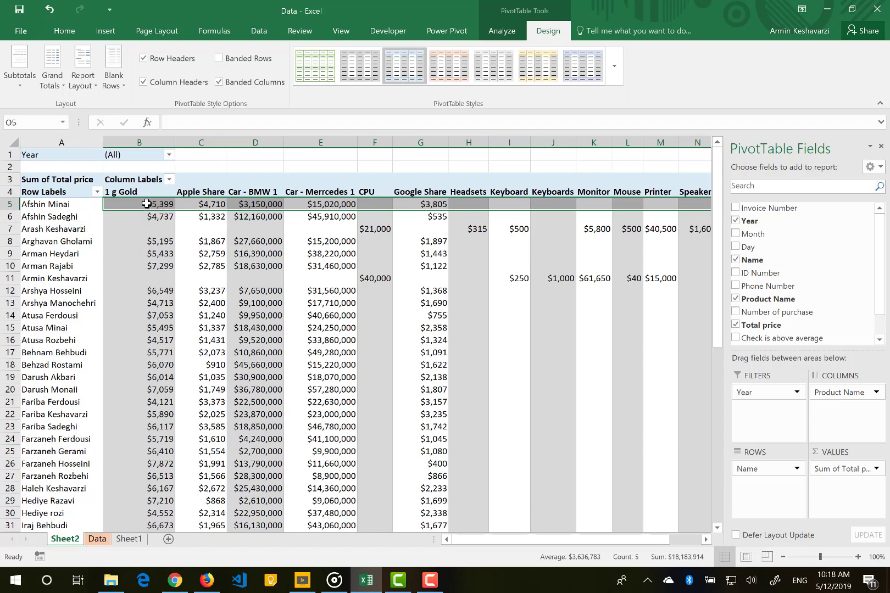
pyautogui.hscroll(3, 145, 201)
pyautogui.scroll(-11, 401, 392)
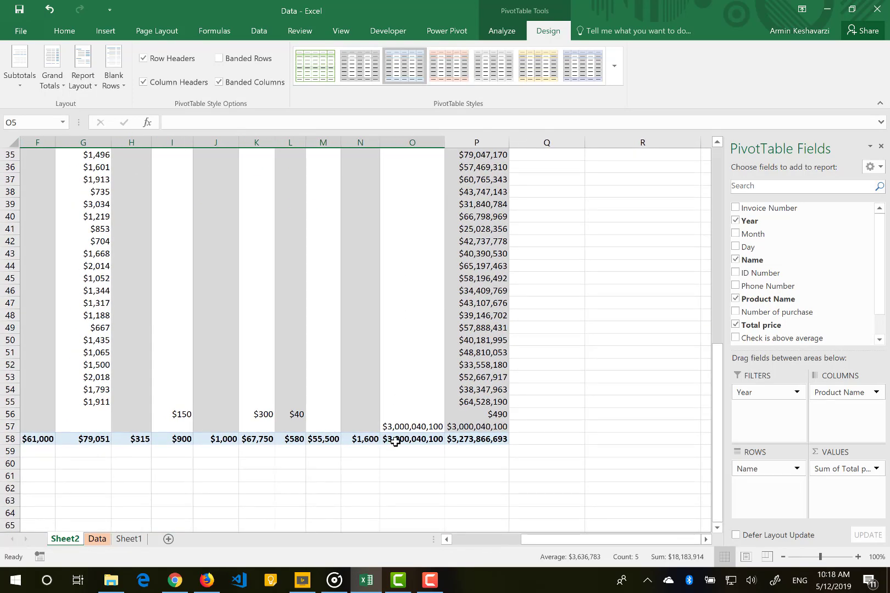
pyautogui.click(395, 440)
pyautogui.click(358, 439)
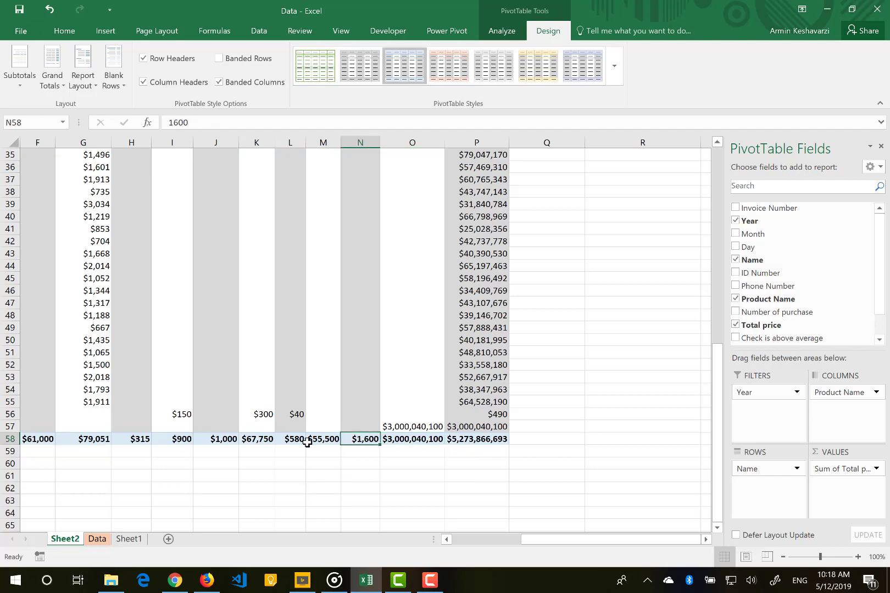
pyautogui.hscroll(-3, 311, 440)
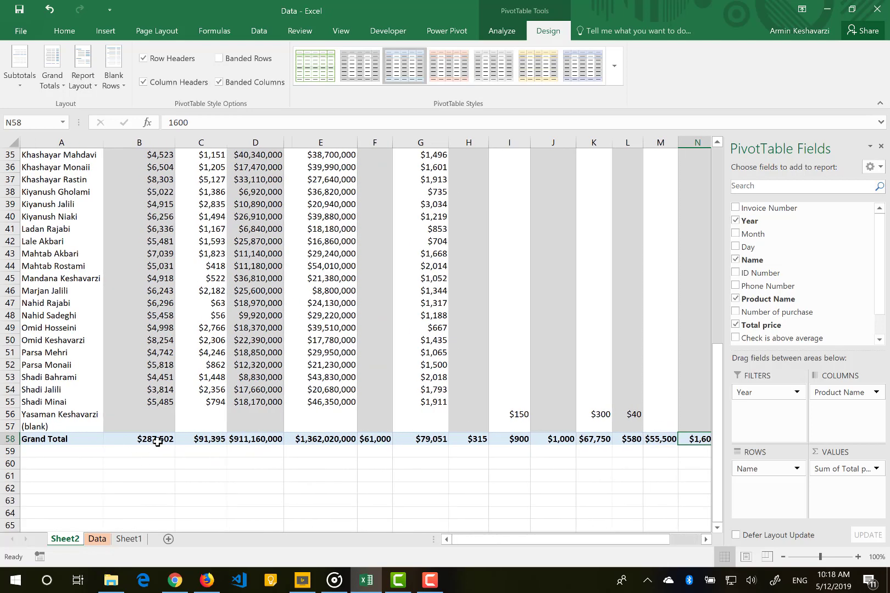
pyautogui.click(156, 440)
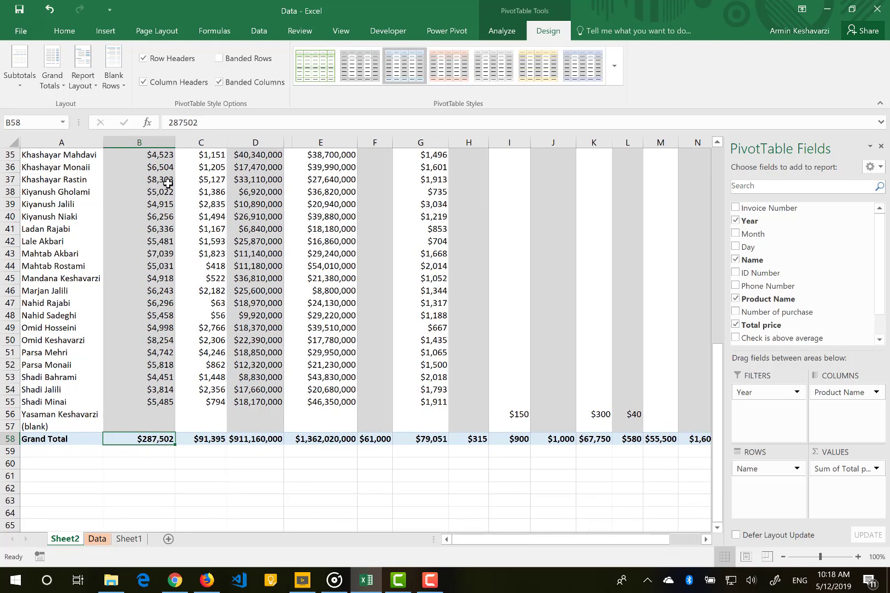
# Turn the pivot table's grand totals off for both rows and columns and check both edges of the table
pyautogui.click(55, 86)
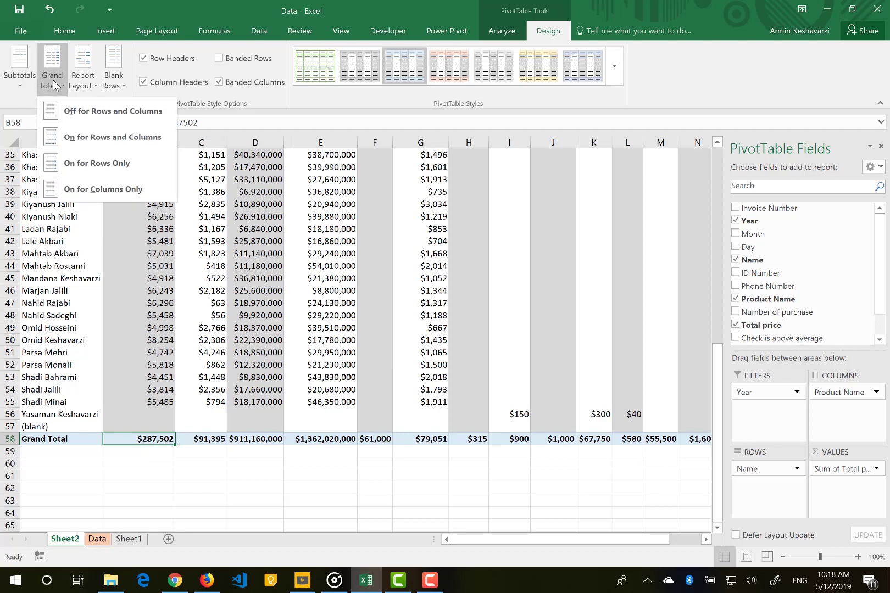
pyautogui.click(68, 115)
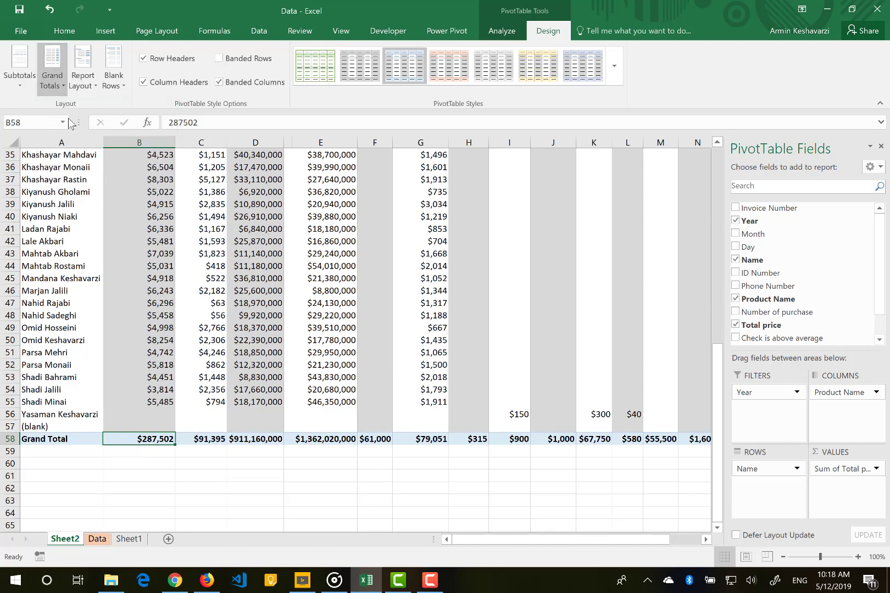
pyautogui.hscroll(2, 203, 296)
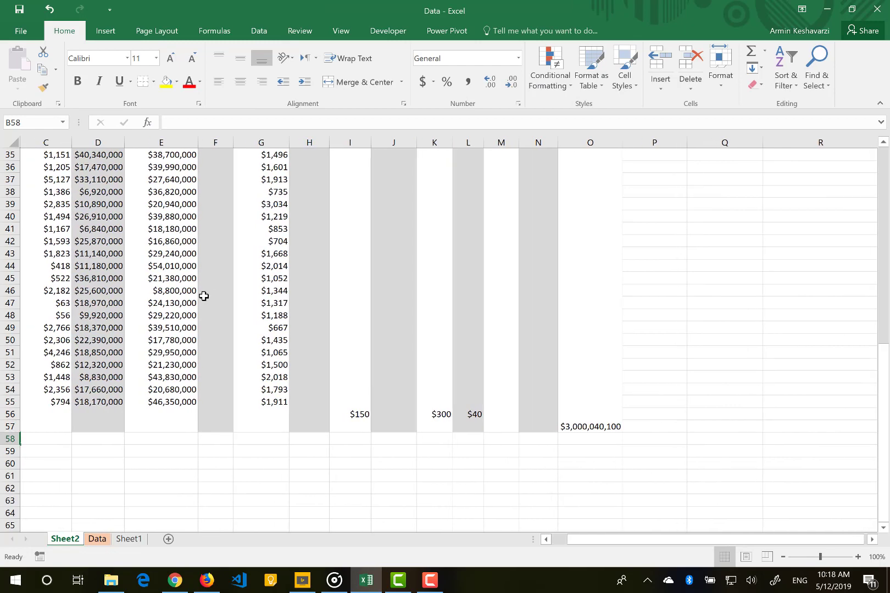
pyautogui.scroll(11, 203, 296)
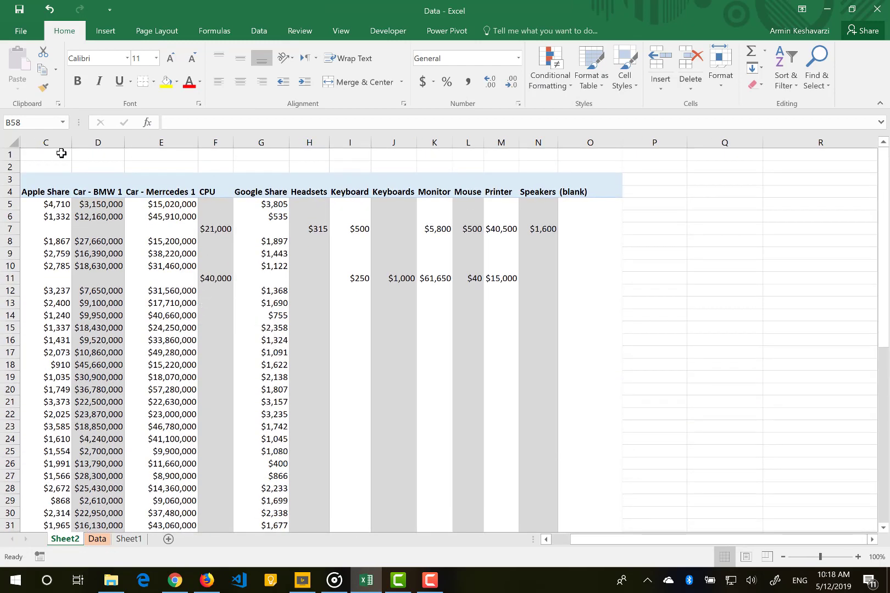
# Show the pivot table's grand totals for rows only
pyautogui.click(261, 315)
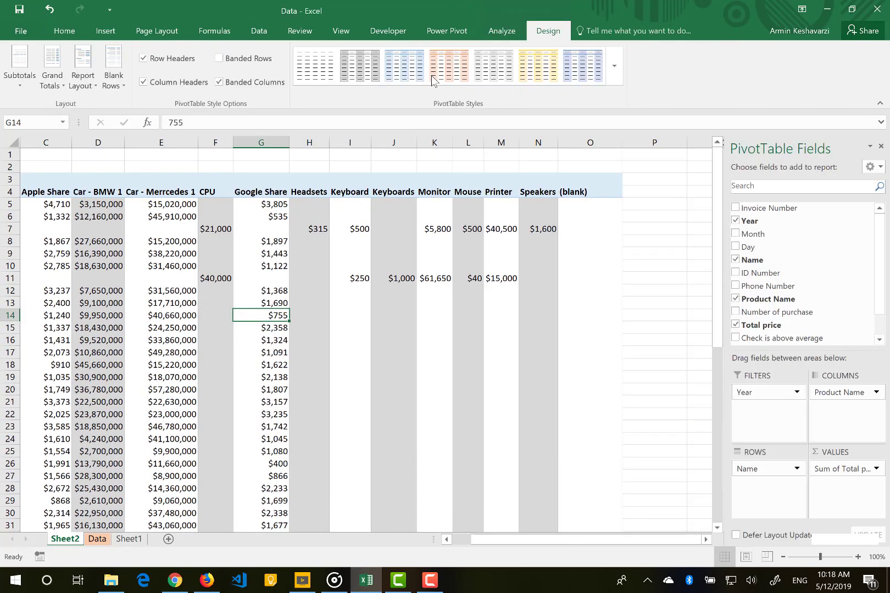
pyautogui.click(52, 74)
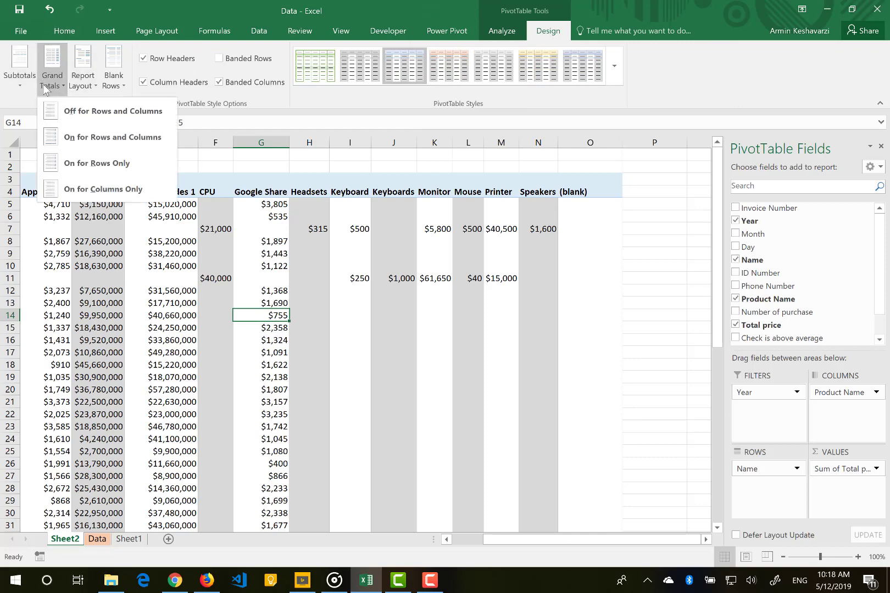
pyautogui.click(64, 164)
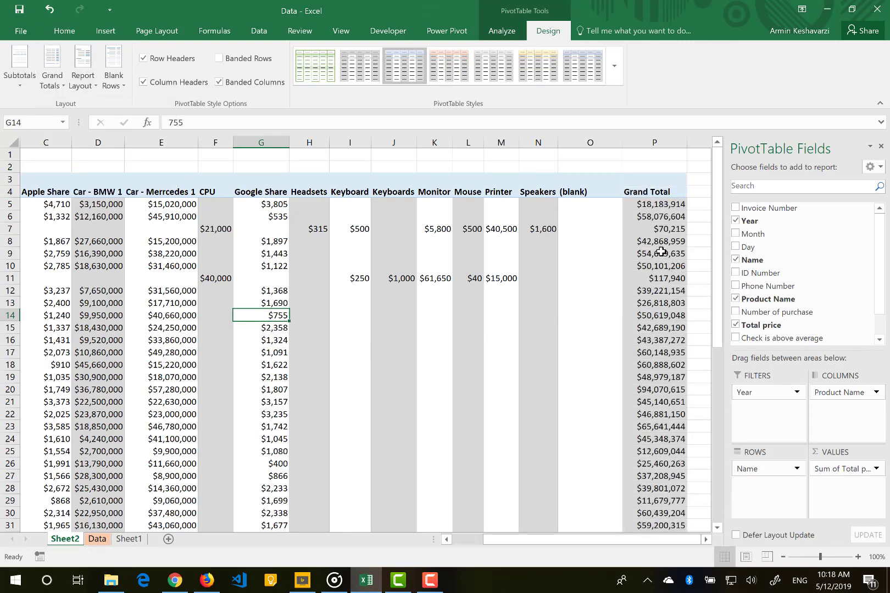
pyautogui.moveTo(659, 252)
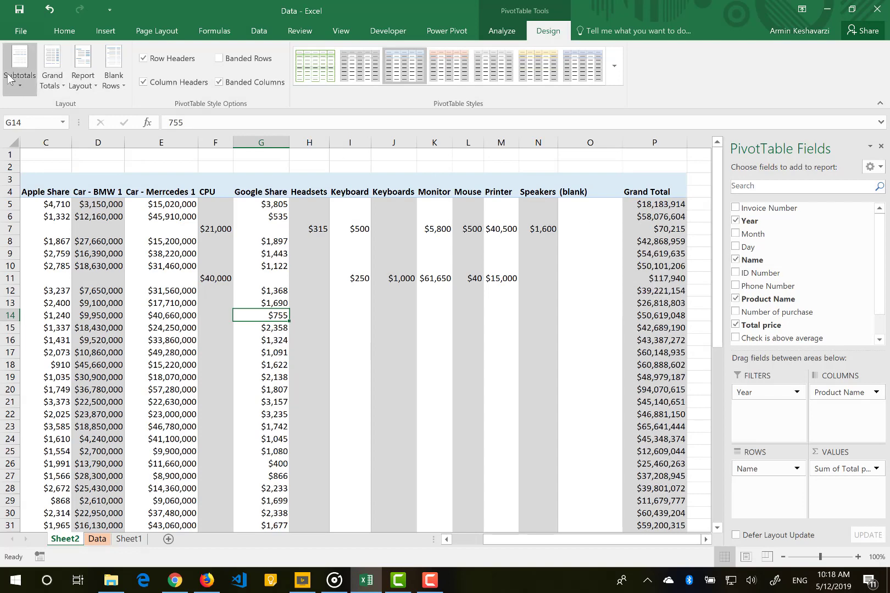
# Show the pivot table's grand totals for columns only and check the total row beneath the product columns
pyautogui.click(59, 87)
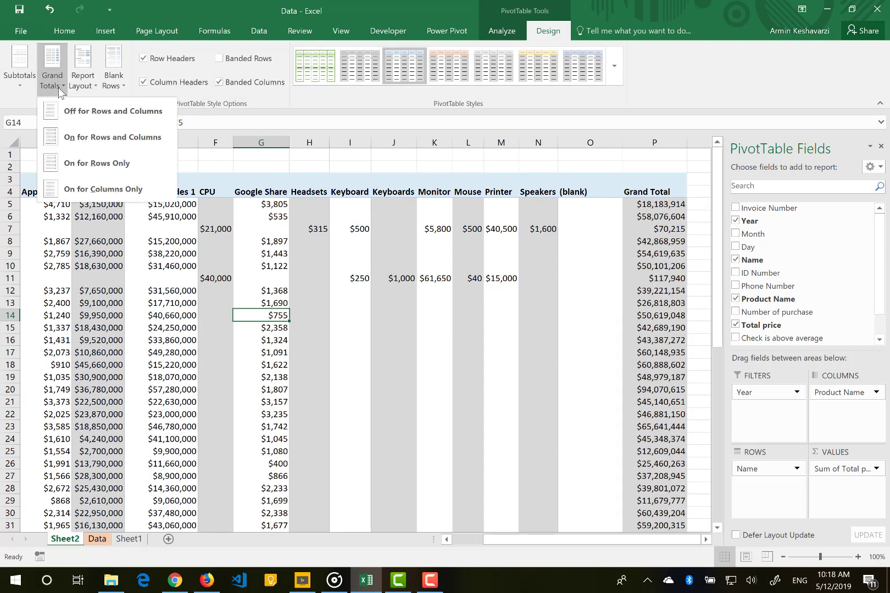
pyautogui.click(106, 189)
pyautogui.moveTo(163, 405)
pyautogui.scroll(-19, 163, 405)
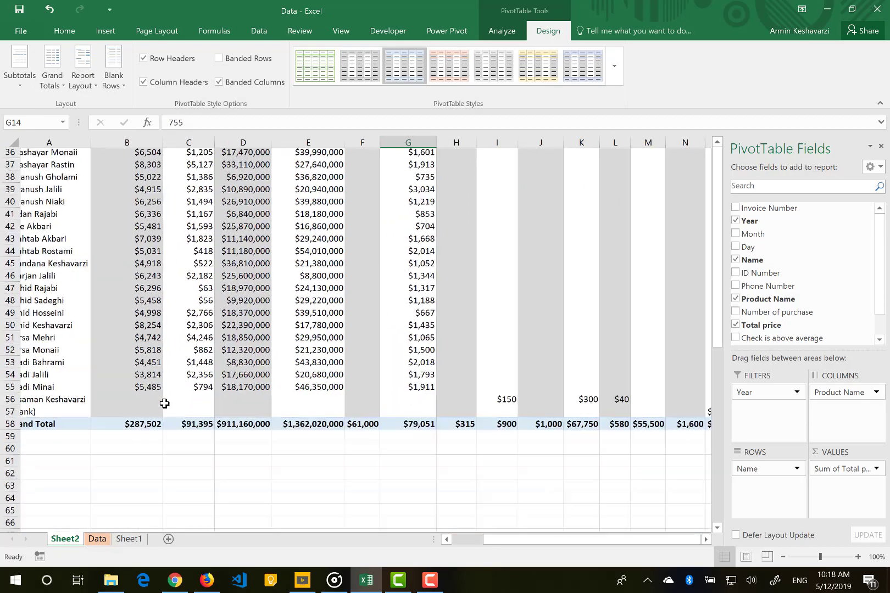
pyautogui.scroll(15, 164, 403)
pyautogui.scroll(-11, 164, 403)
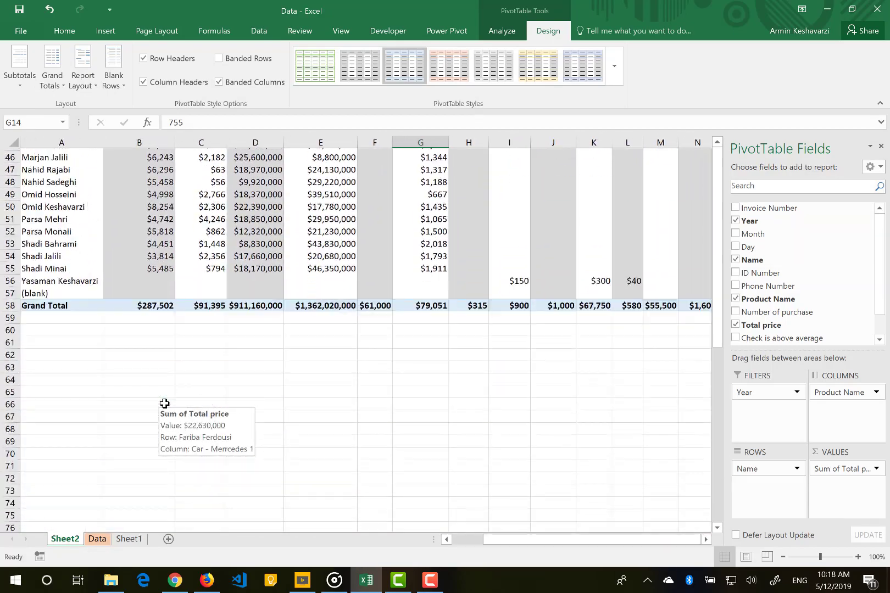
pyautogui.scroll(2, 164, 403)
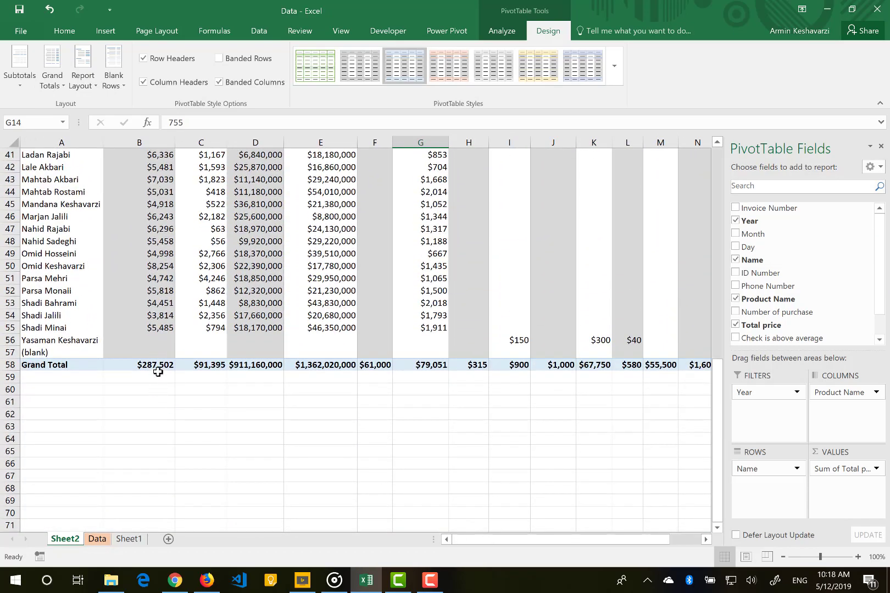
pyautogui.scroll(13, 197, 296)
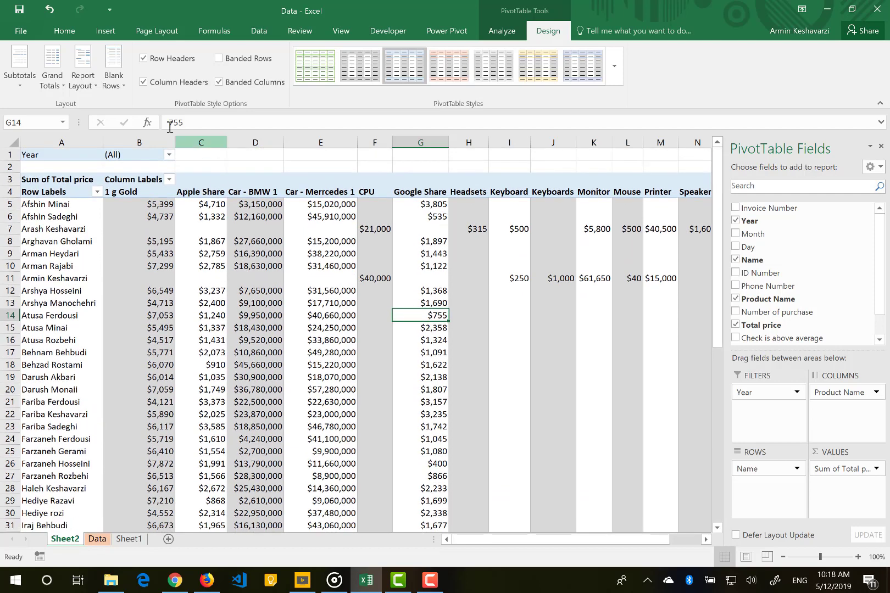
# Turn the pivot table's grand totals on for both rows and columns
pyautogui.click(110, 86)
pyautogui.click(60, 84)
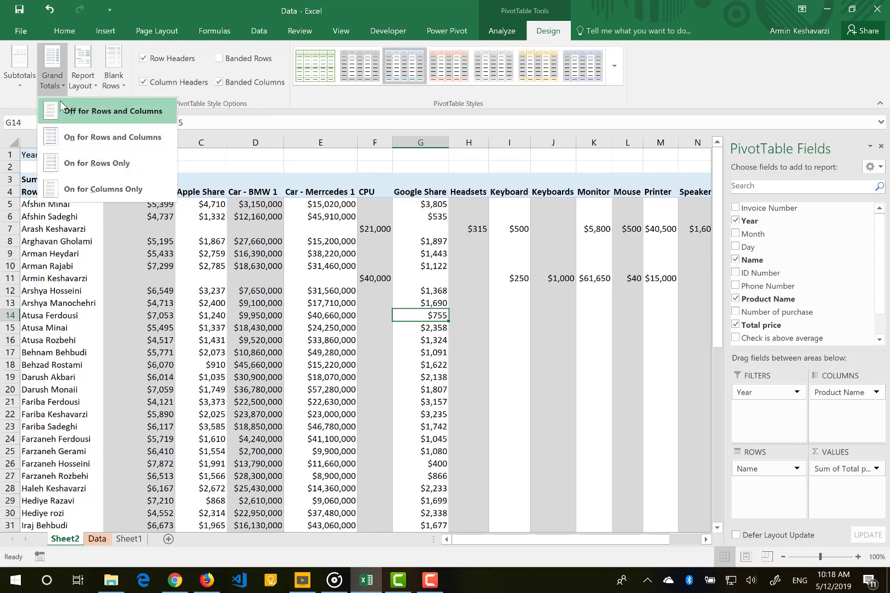
pyautogui.click(128, 137)
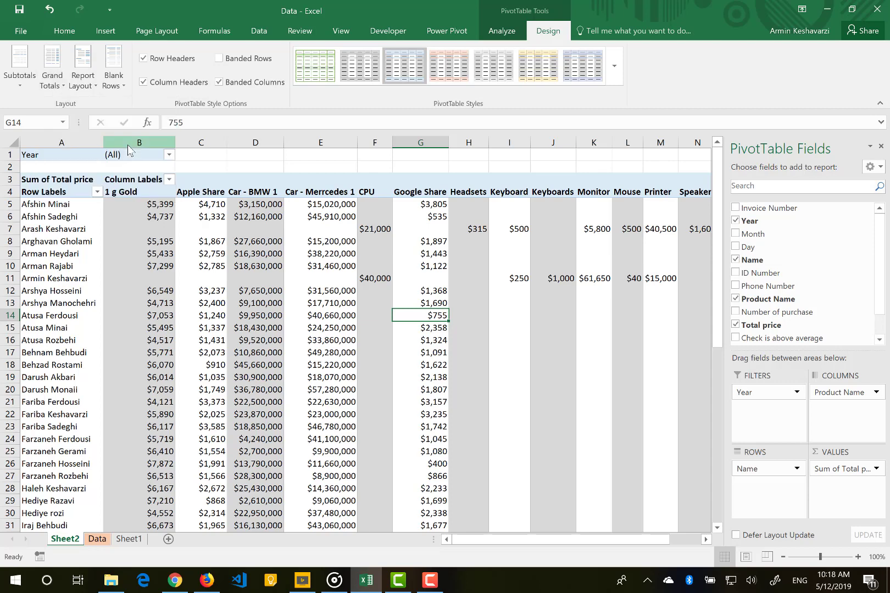
pyautogui.click(24, 67)
pyautogui.click(23, 67)
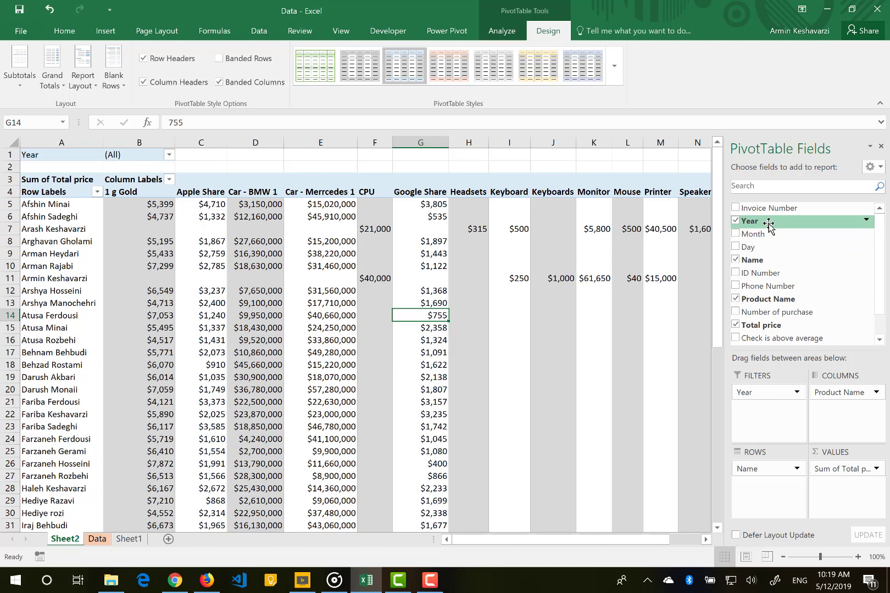
# Move the Year field from the filters into the rows above Name and collapse the 2015 and 2016 groups
pyautogui.moveTo(769, 225); pyautogui.dragTo(765, 468)
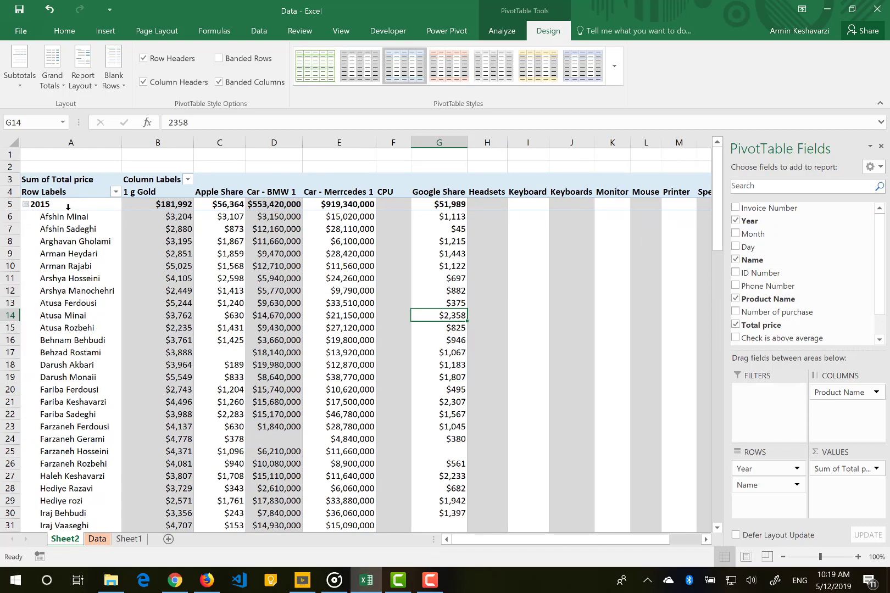
pyautogui.scroll(-6, 56, 258)
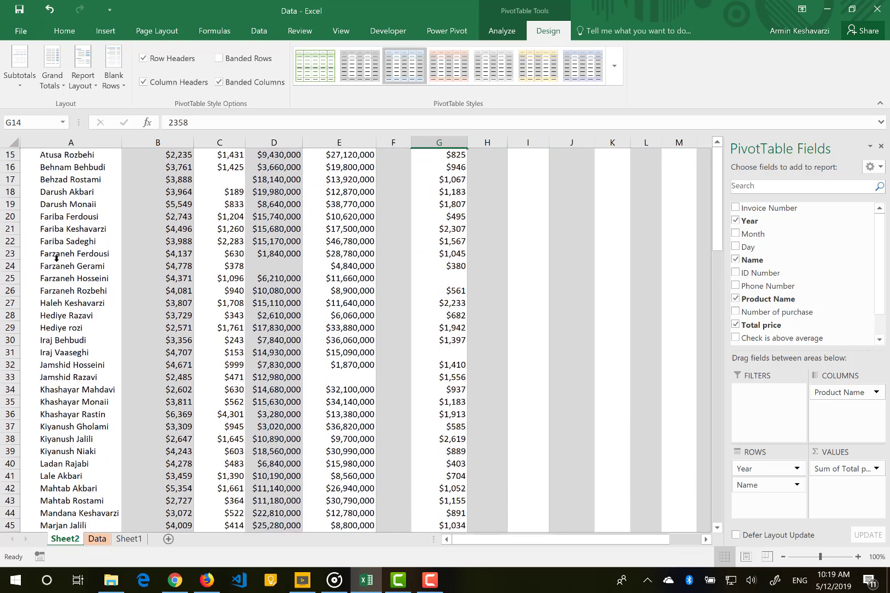
pyautogui.scroll(6, 57, 257)
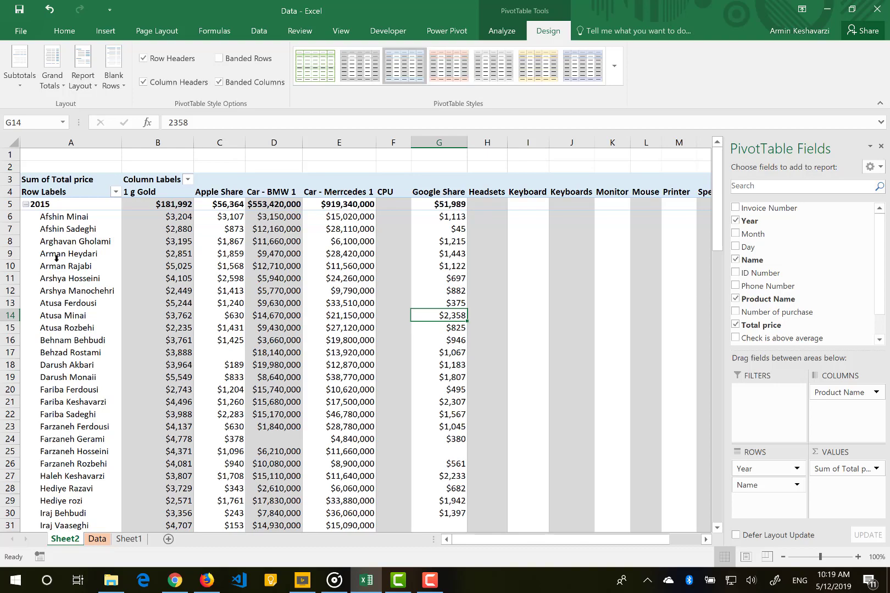
pyautogui.scroll(-7, 56, 258)
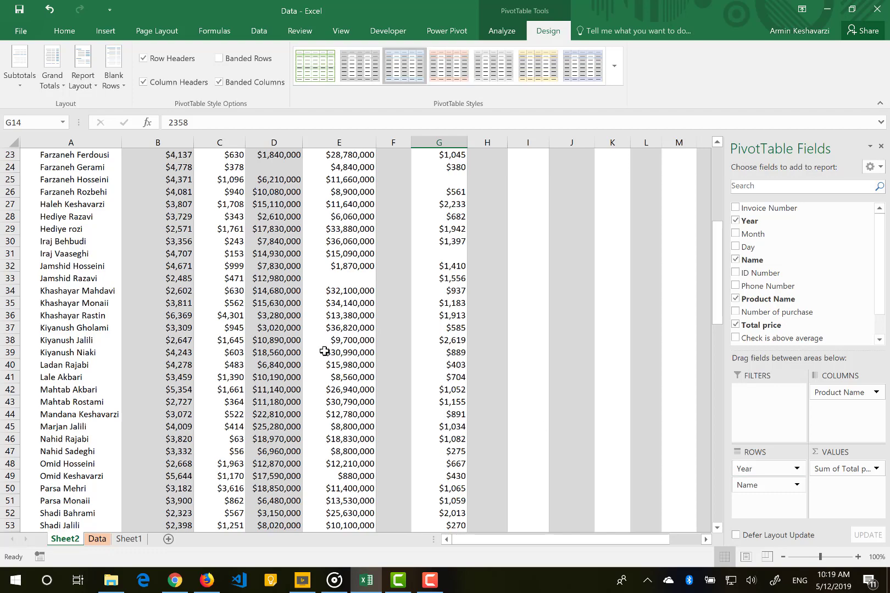
pyautogui.scroll(7, 328, 349)
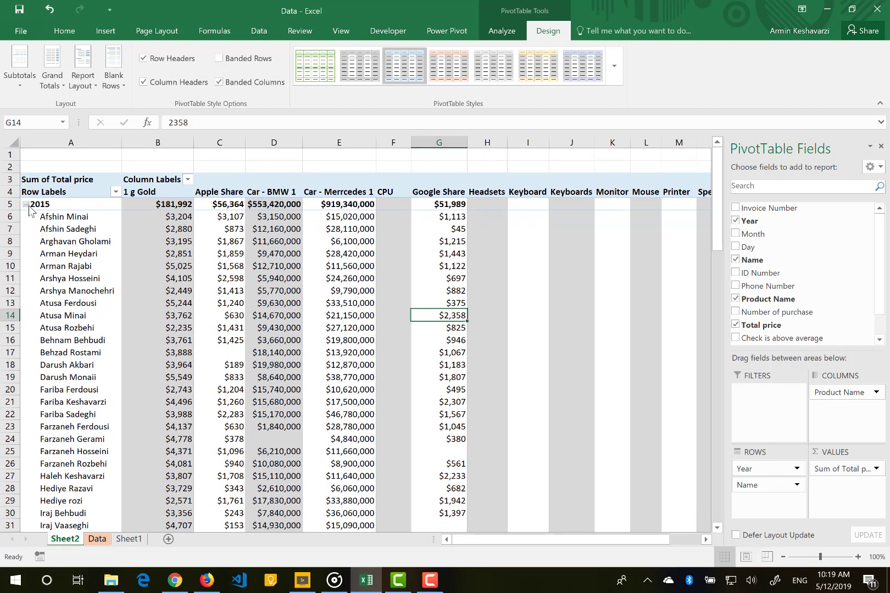
pyautogui.click(28, 207)
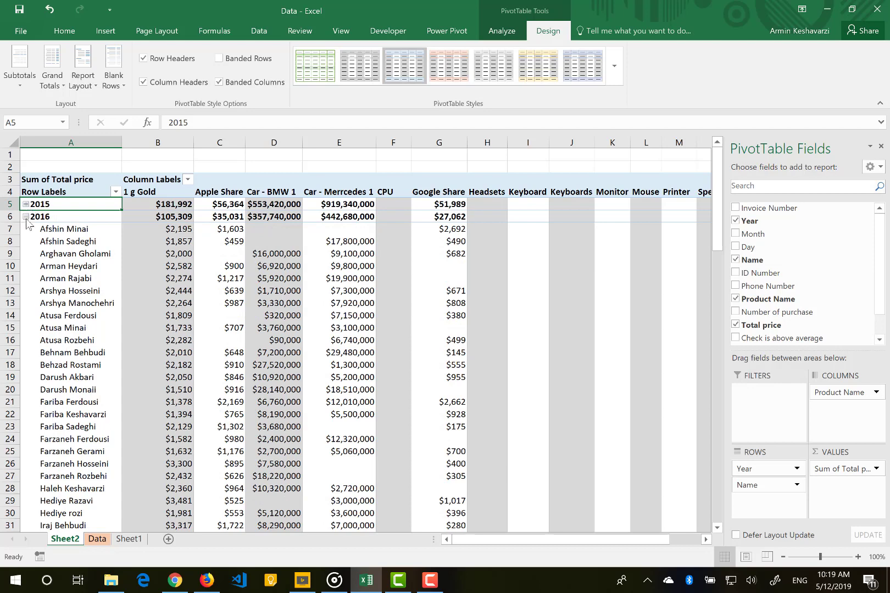
pyautogui.click(26, 217)
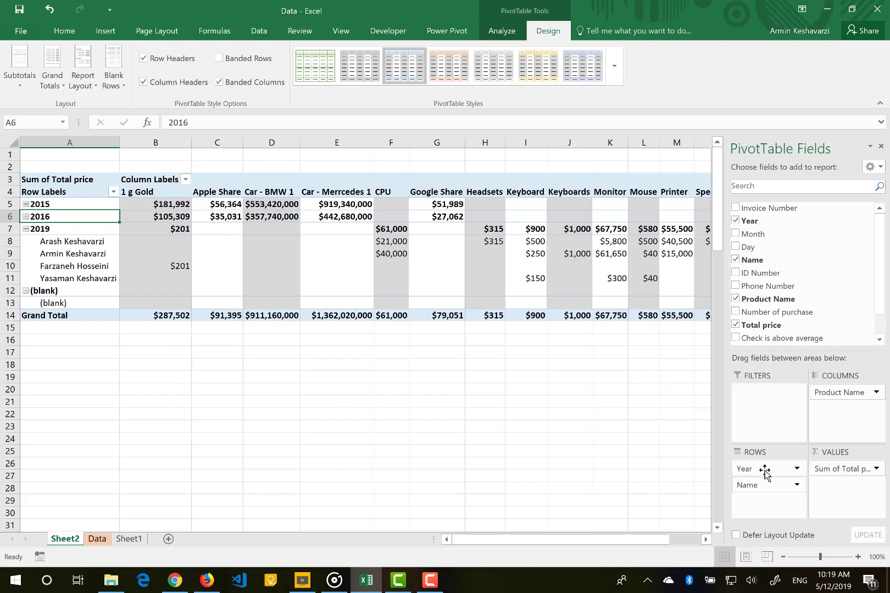
# Nest Year below Name in the row fields and inspect the first customer's 1 g Gold subtotal and yearly values
pyautogui.moveTo(765, 471); pyautogui.dragTo(764, 502)
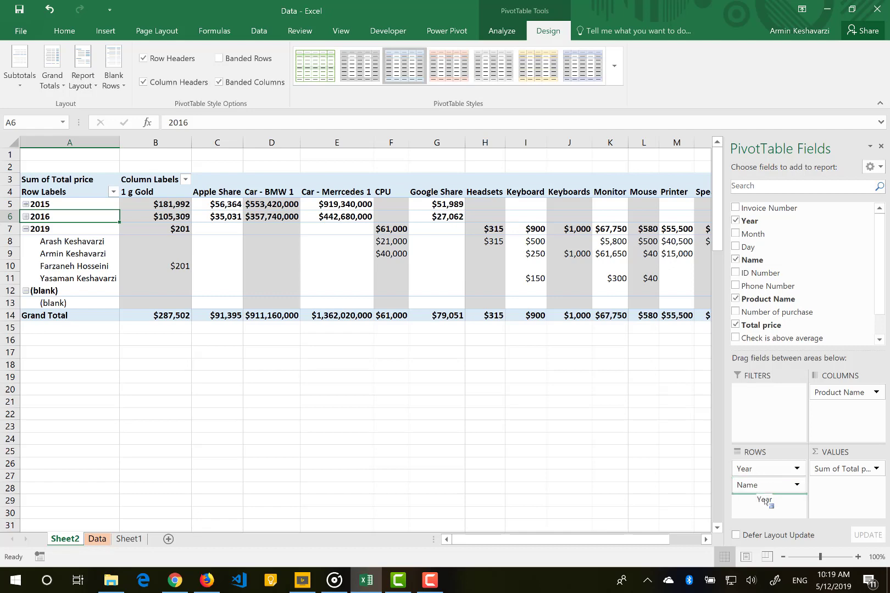
pyautogui.moveTo(764, 501); pyautogui.dragTo(765, 501)
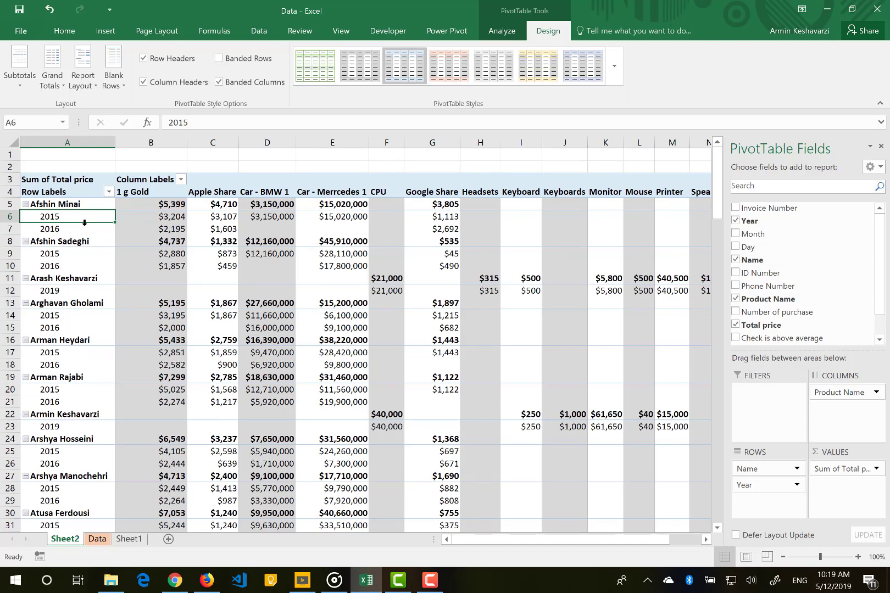
pyautogui.moveTo(155, 220)
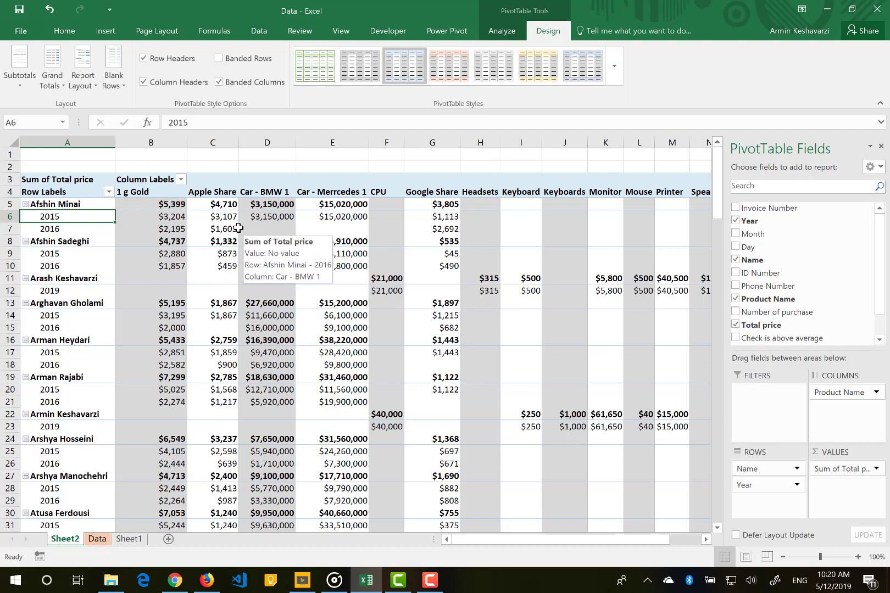
pyautogui.moveTo(119, 205)
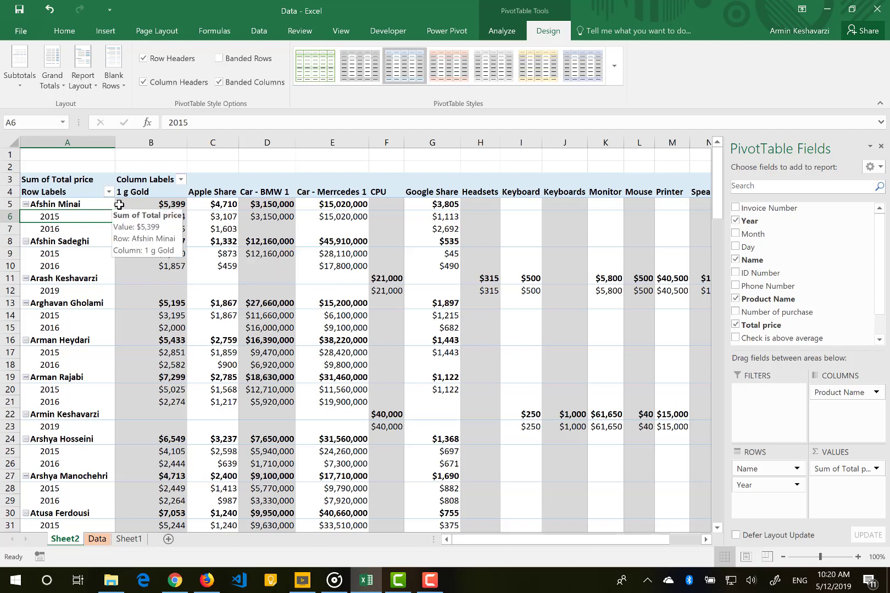
pyautogui.click(155, 204)
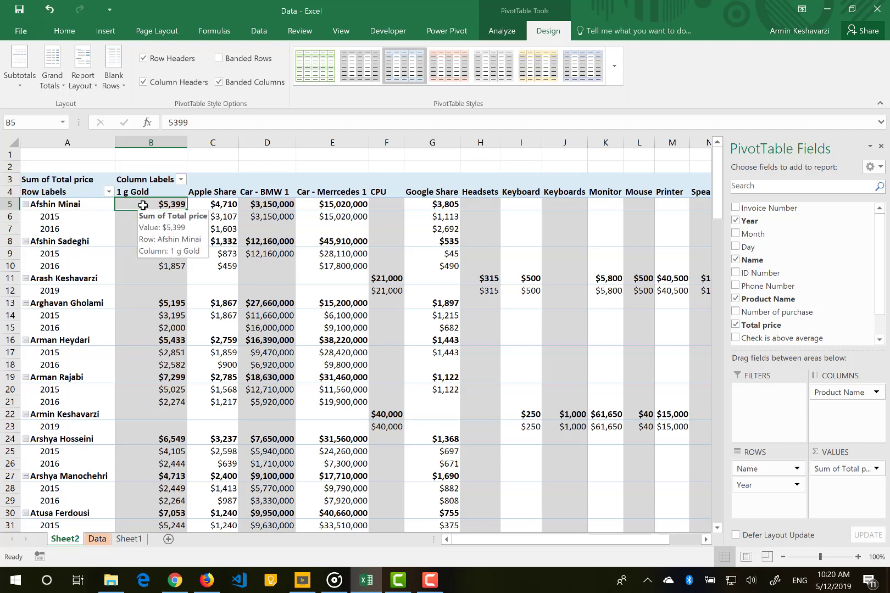
pyautogui.click(125, 220)
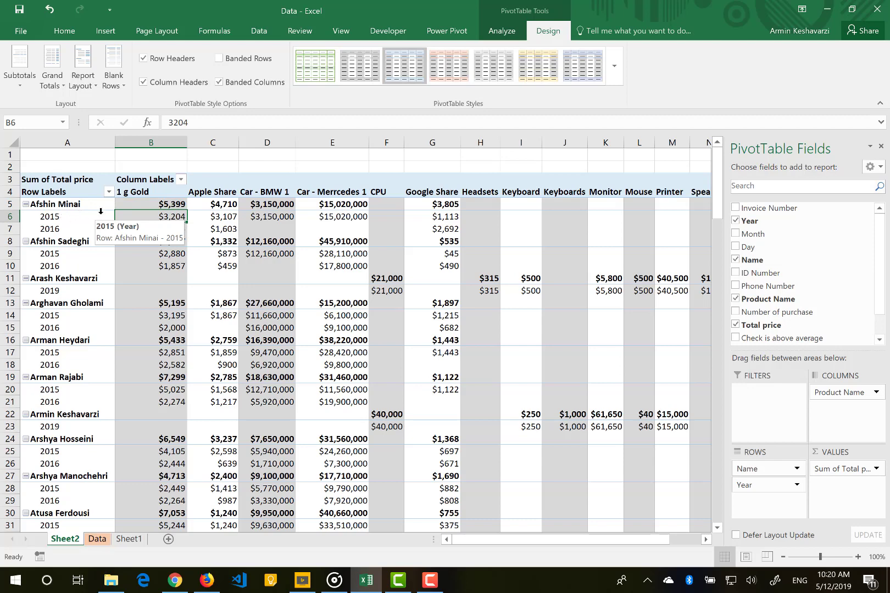
pyautogui.click(139, 232)
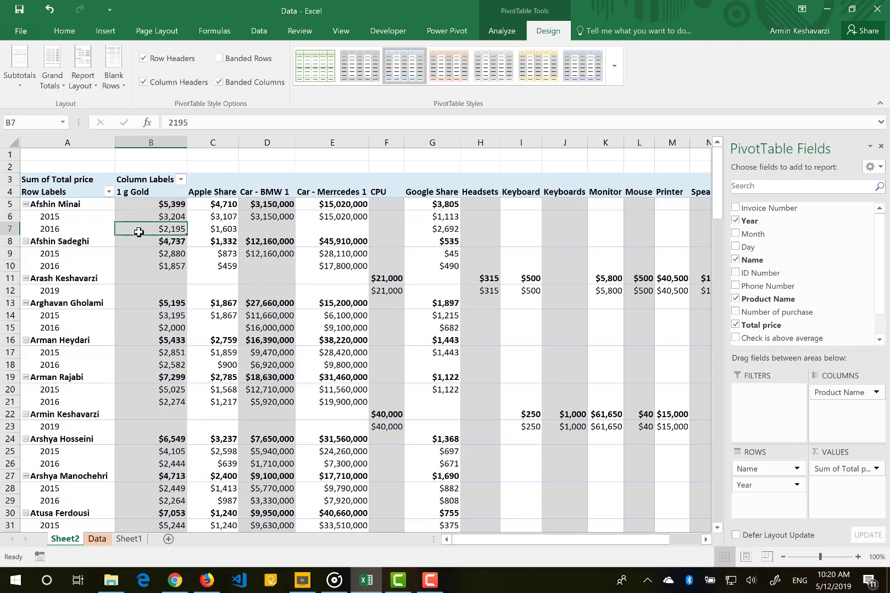
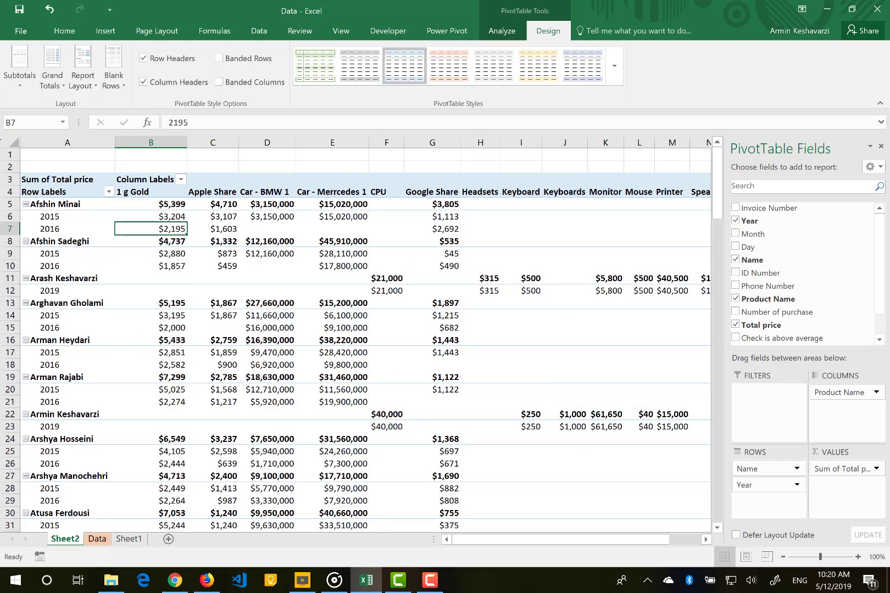
# Set the pivot table to show no subtotals and check the first customer's 1 g Gold cells
pyautogui.click(29, 83)
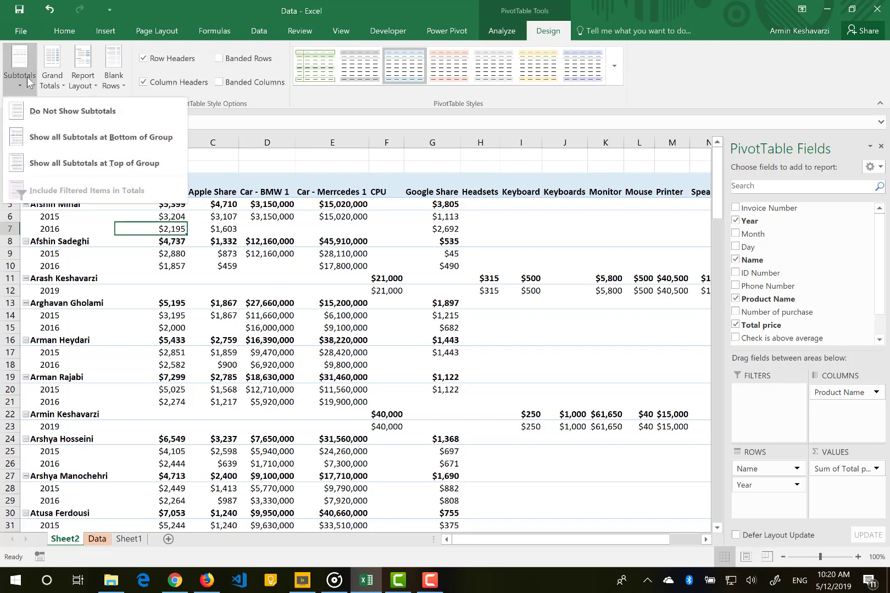
pyautogui.click(29, 110)
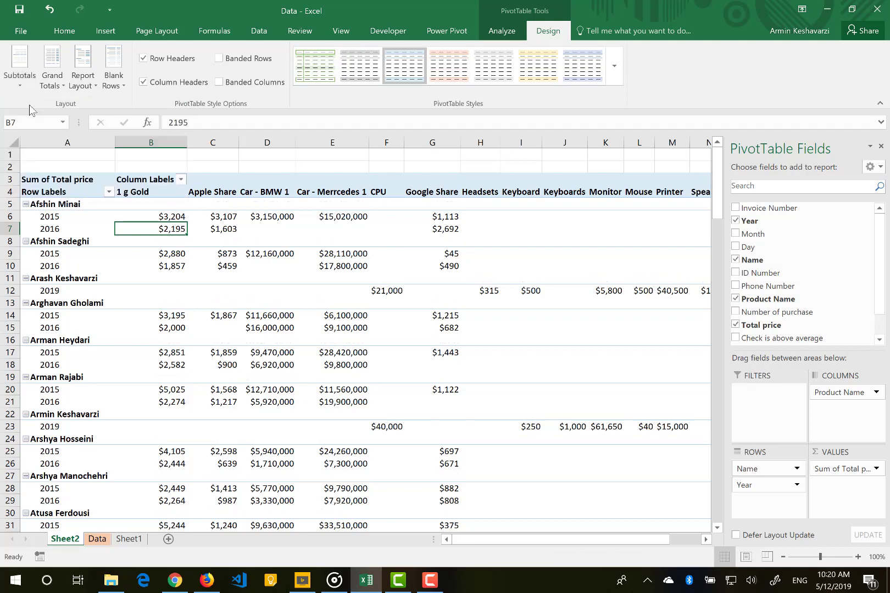
pyautogui.click(180, 206)
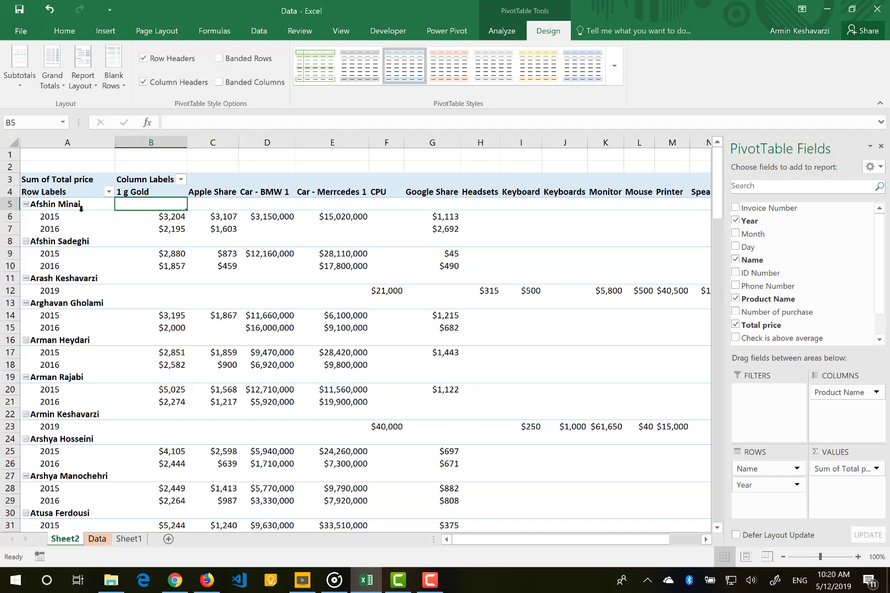
pyautogui.click(180, 219)
pyautogui.click(174, 232)
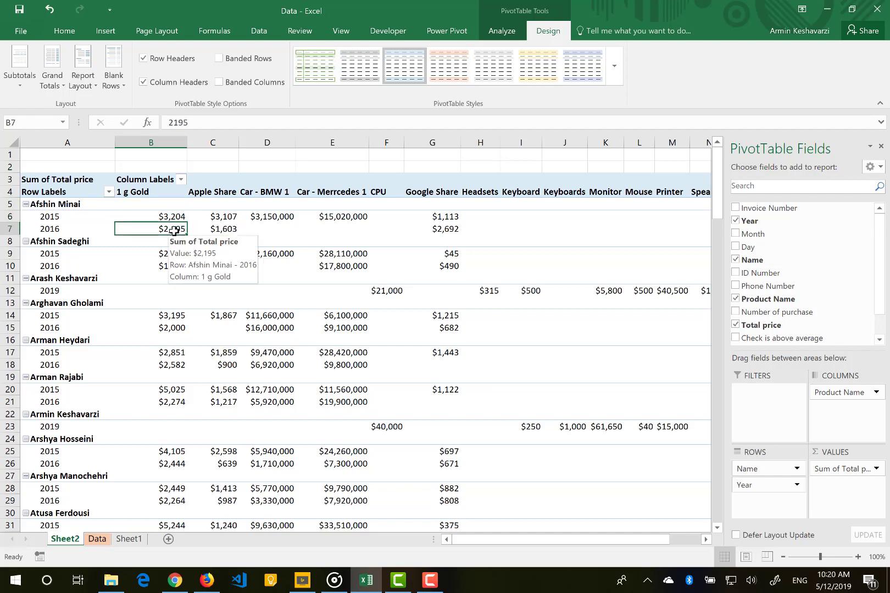
# Show all subtotals at the bottom of each group and select the first customer's total label
pyautogui.click(174, 212)
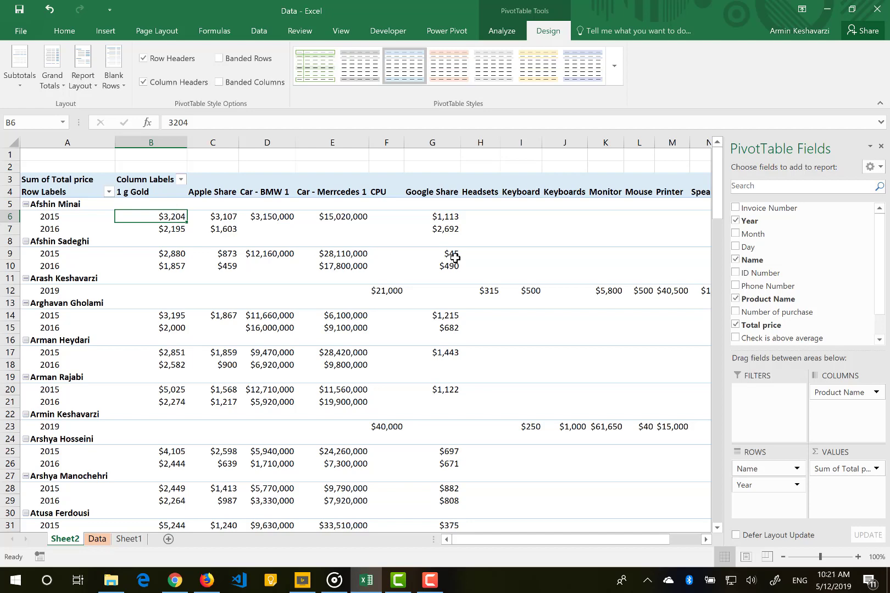
pyautogui.hscroll(5, 455, 258)
pyautogui.hscroll(-2, 455, 259)
pyautogui.hscroll(-3, 455, 259)
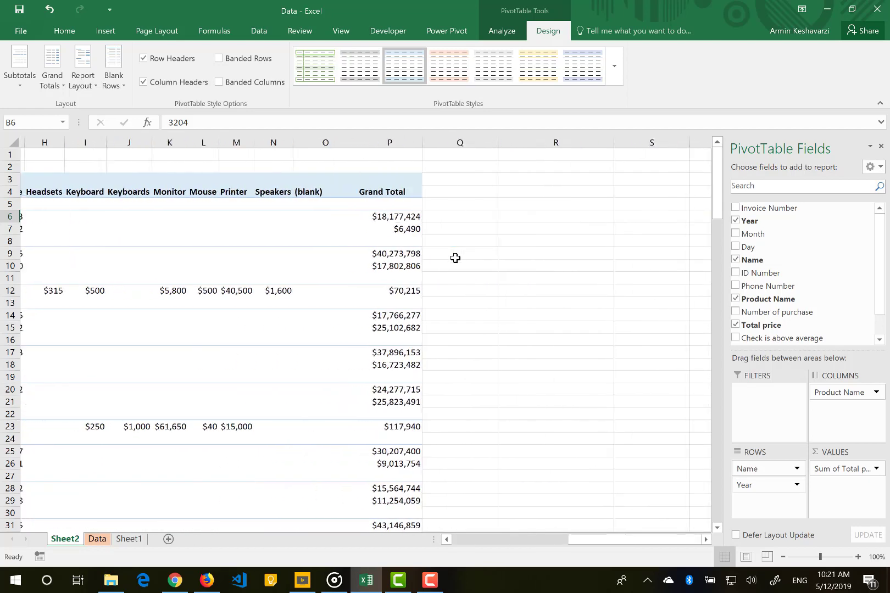
pyautogui.click(15, 71)
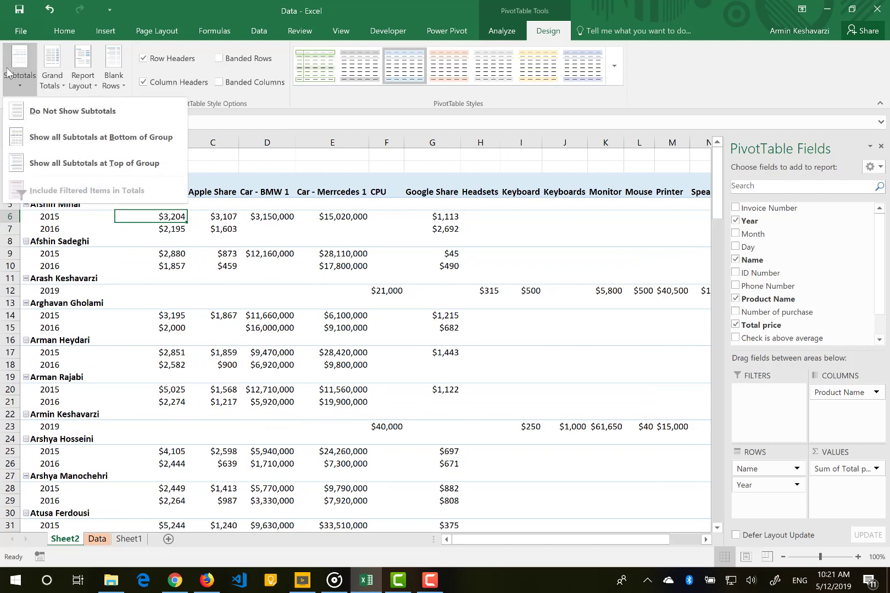
pyautogui.click(30, 146)
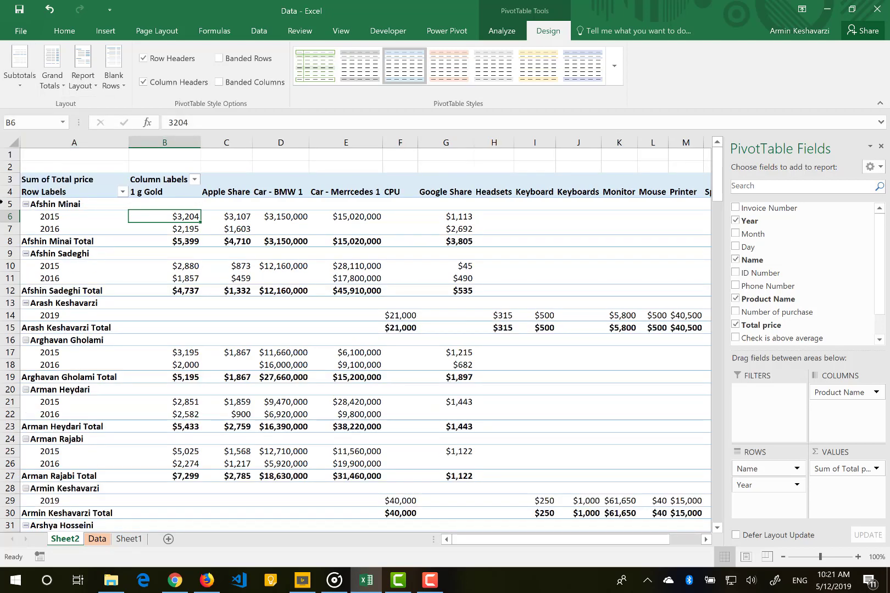
pyautogui.click(91, 245)
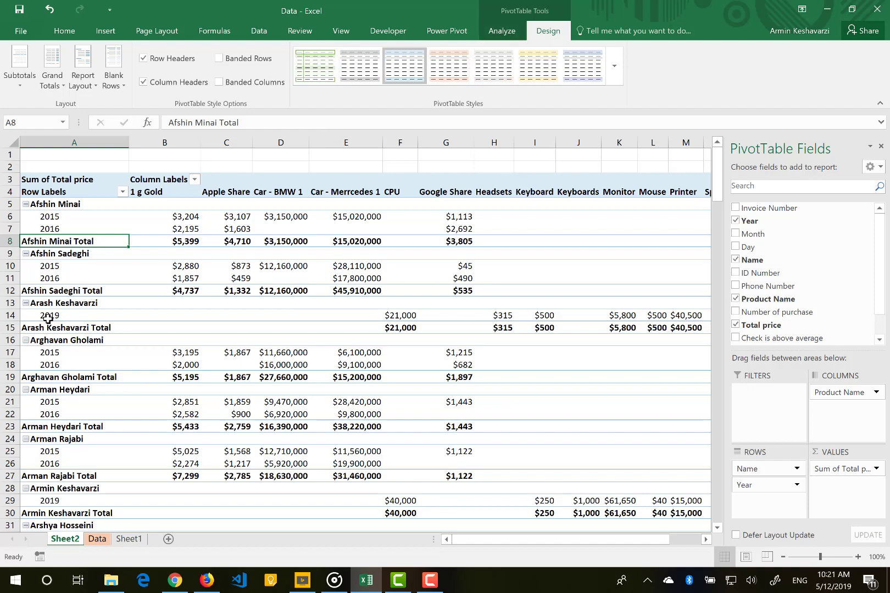
# Show all subtotals at the top of each group and check the first customer's 1 g Gold subtotal
pyautogui.click(90, 98)
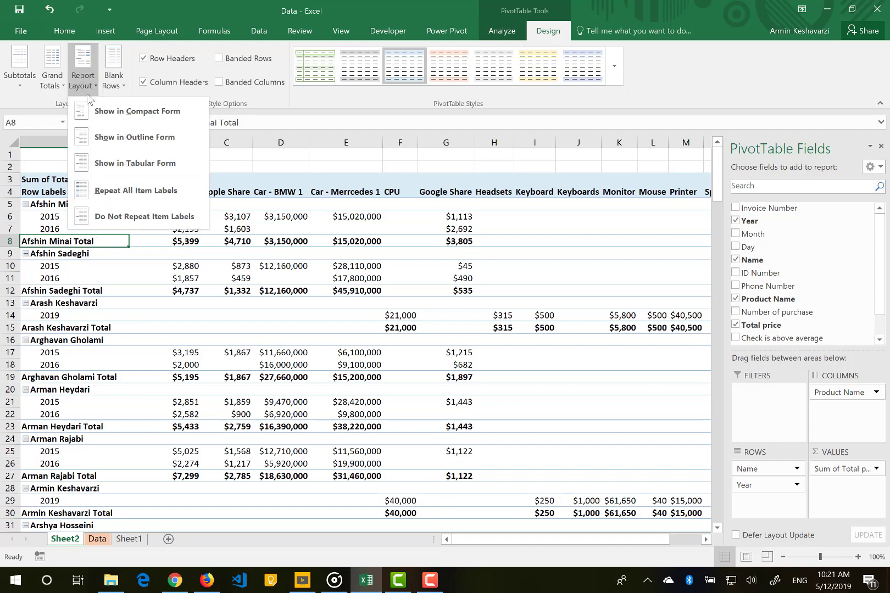
pyautogui.click(121, 113)
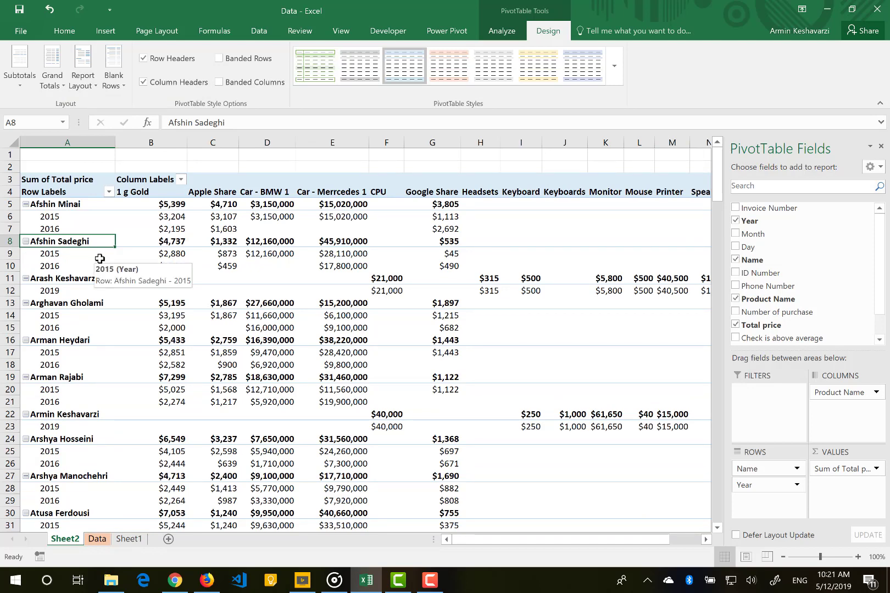
pyautogui.click(166, 206)
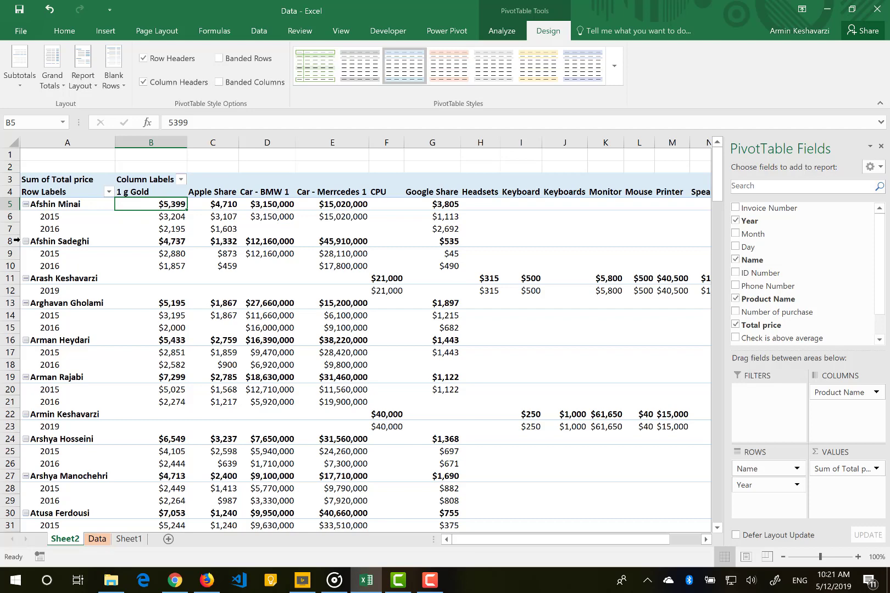
# Show the pivot table report in Outline Form
pyautogui.click(106, 80)
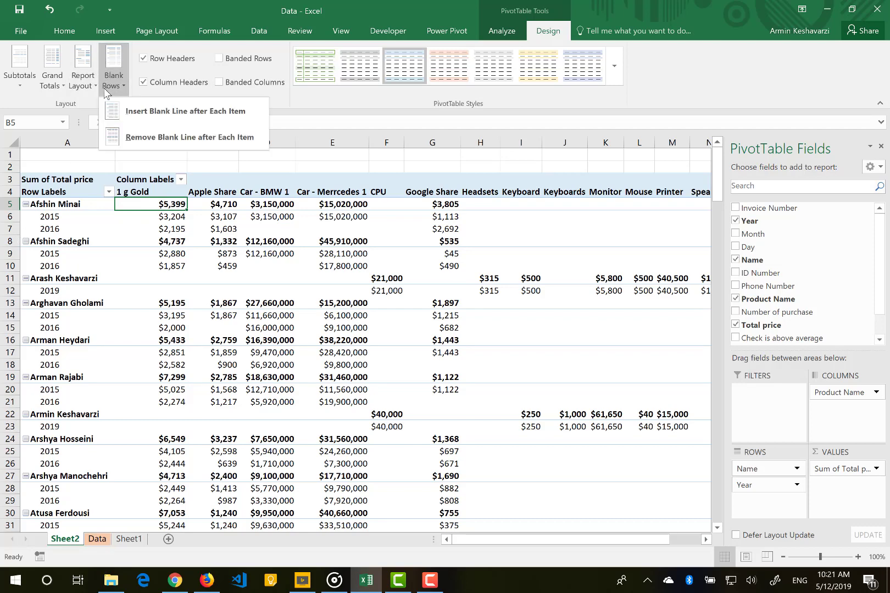
pyautogui.click(90, 80)
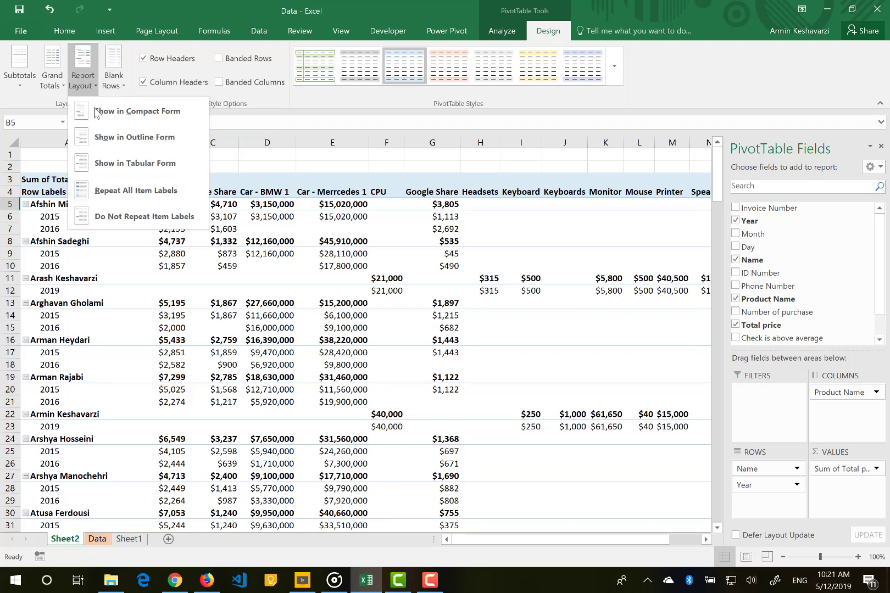
pyautogui.click(152, 137)
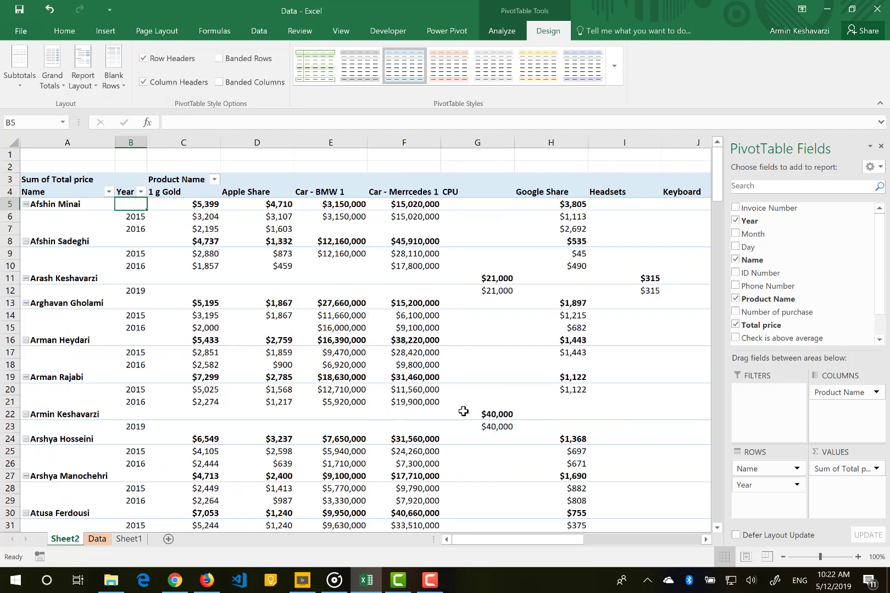
pyautogui.moveTo(463, 411)
pyautogui.moveTo(80, 218)
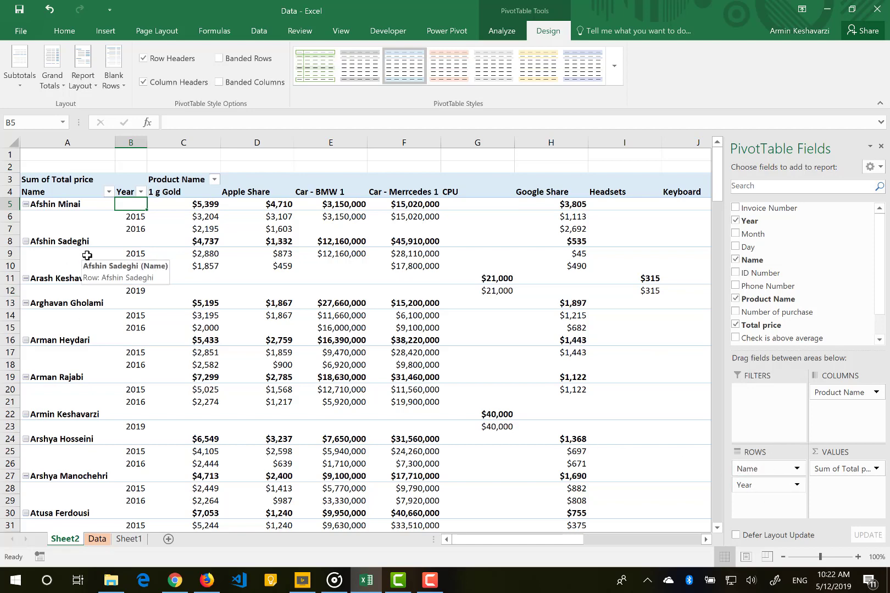
# Set the pivot table layout to repeat all item labels and look over the customer name rows
pyautogui.click(84, 74)
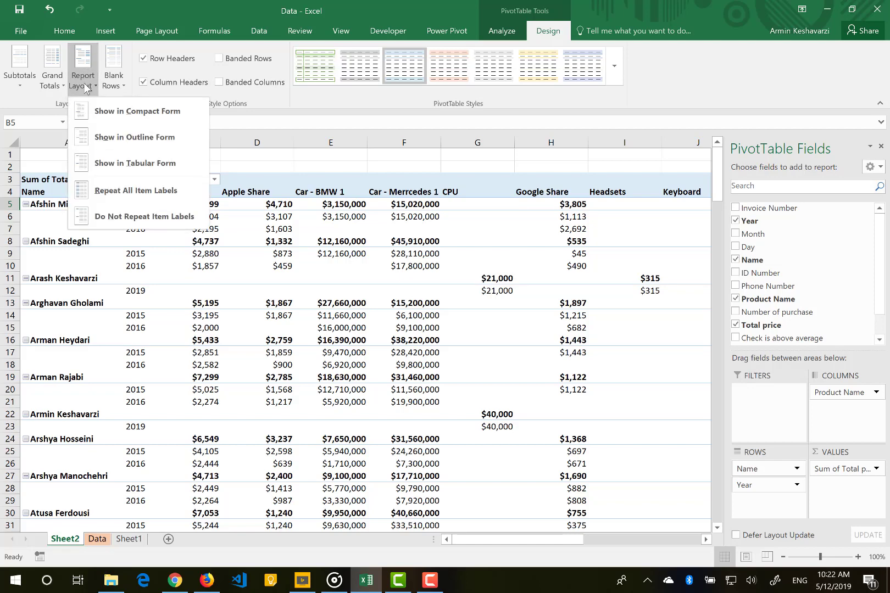
pyautogui.click(148, 198)
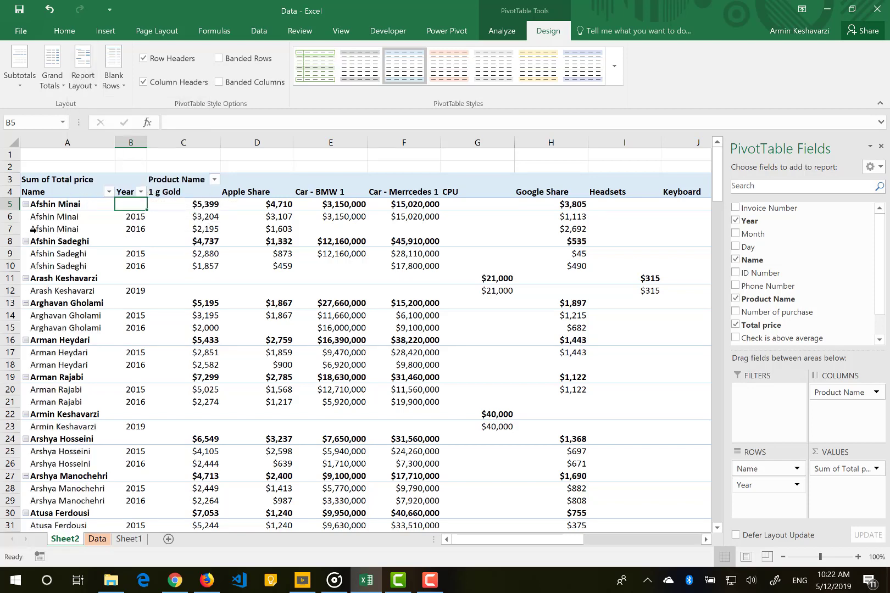
pyautogui.scroll(-1, 69, 389)
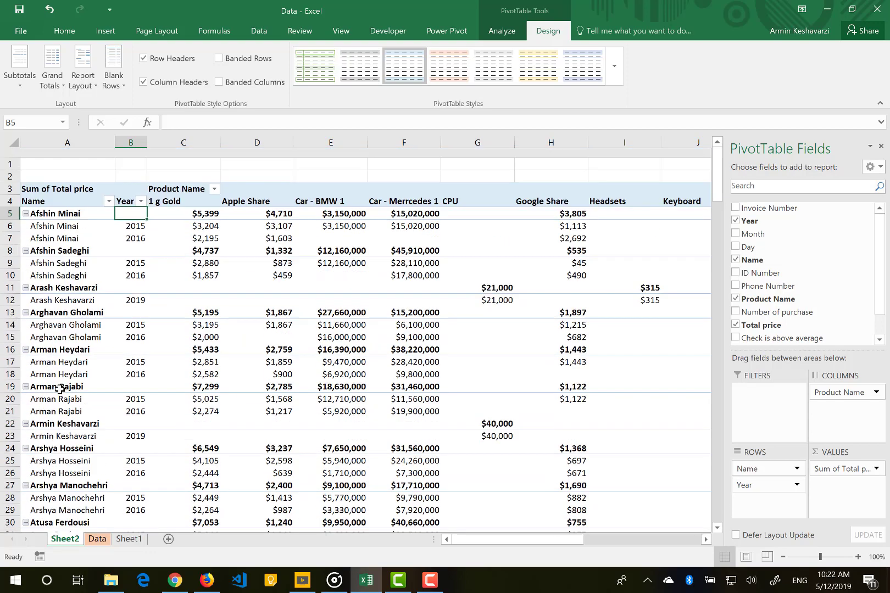
pyautogui.scroll(1, 174, 384)
# Nest Name below Year in the row fields and expand the 2015 and 2016 groups
pyautogui.moveTo(780, 468); pyautogui.dragTo(780, 498)
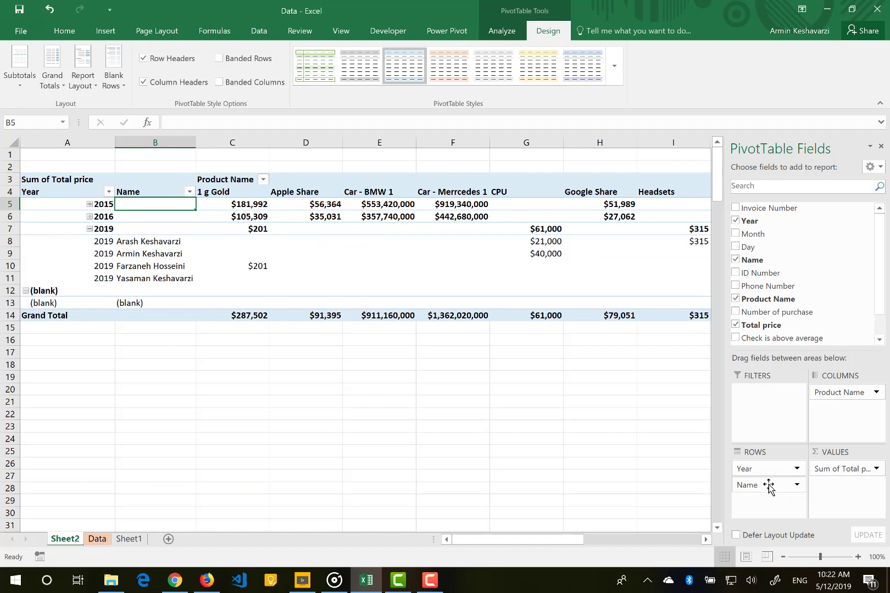
pyautogui.click(89, 204)
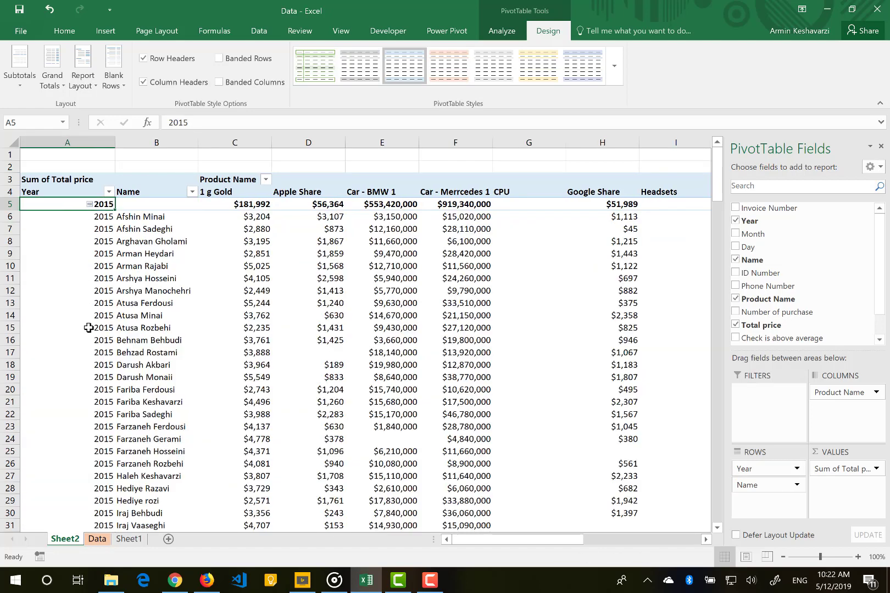
pyautogui.scroll(-20, 89, 327)
pyautogui.scroll(5, 89, 327)
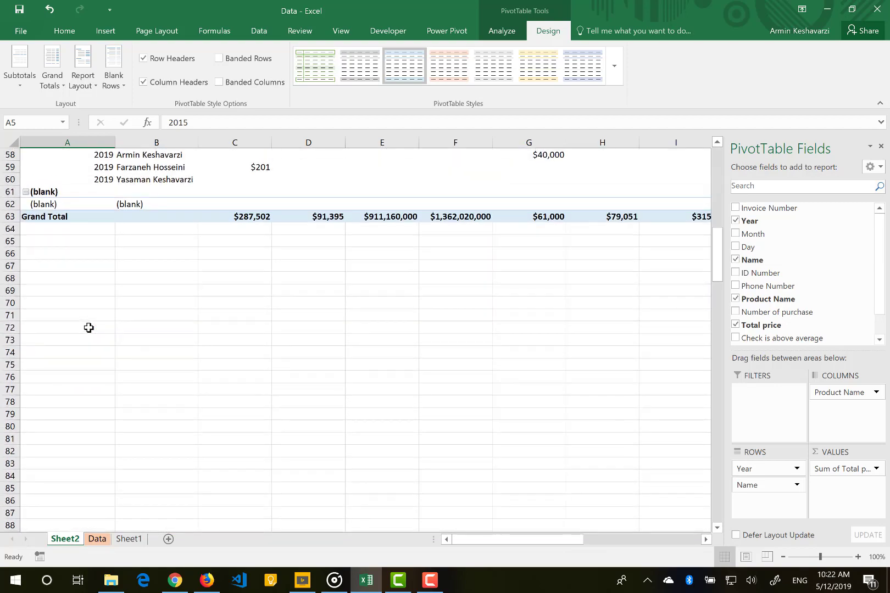
pyautogui.scroll(3, 89, 308)
pyautogui.click(89, 242)
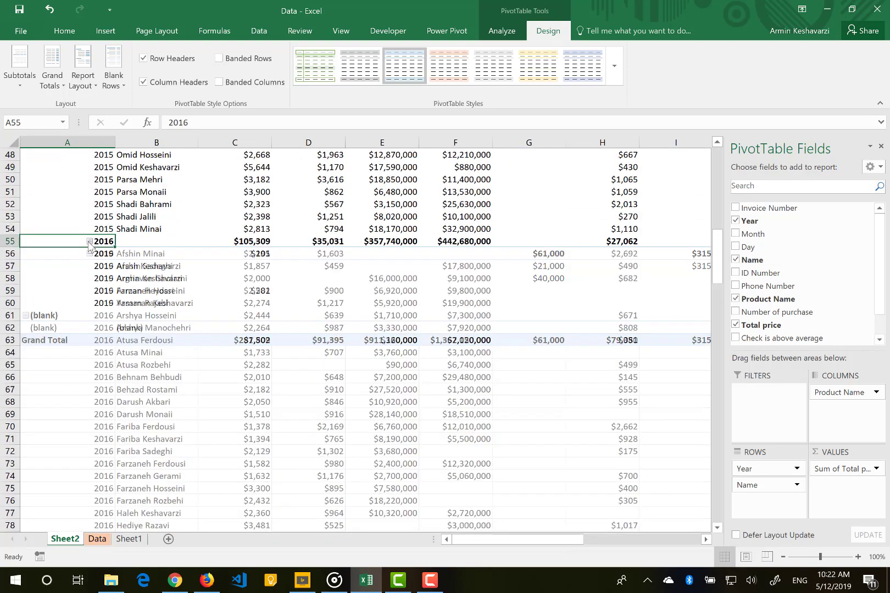
pyautogui.scroll(16, 88, 246)
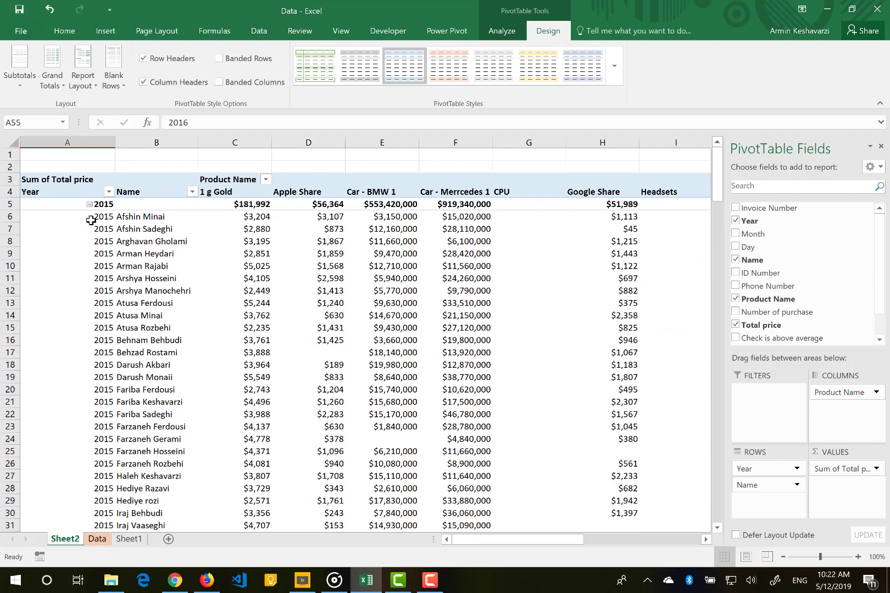
# Set the report layout to not repeat item labels and inspect a blank Year cell within the 2015 group
pyautogui.click(77, 67)
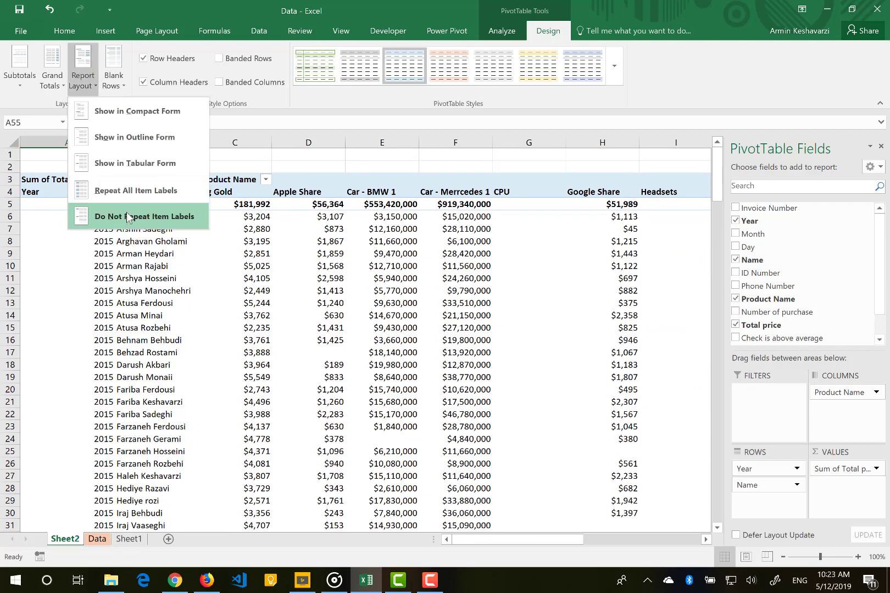
pyautogui.click(126, 213)
pyautogui.scroll(-2, 51, 260)
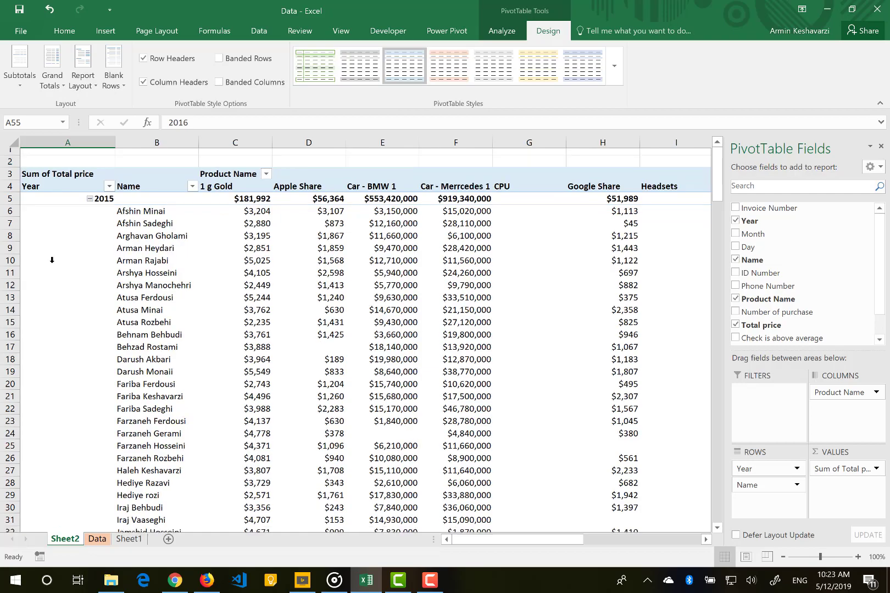
pyautogui.scroll(-3, 52, 261)
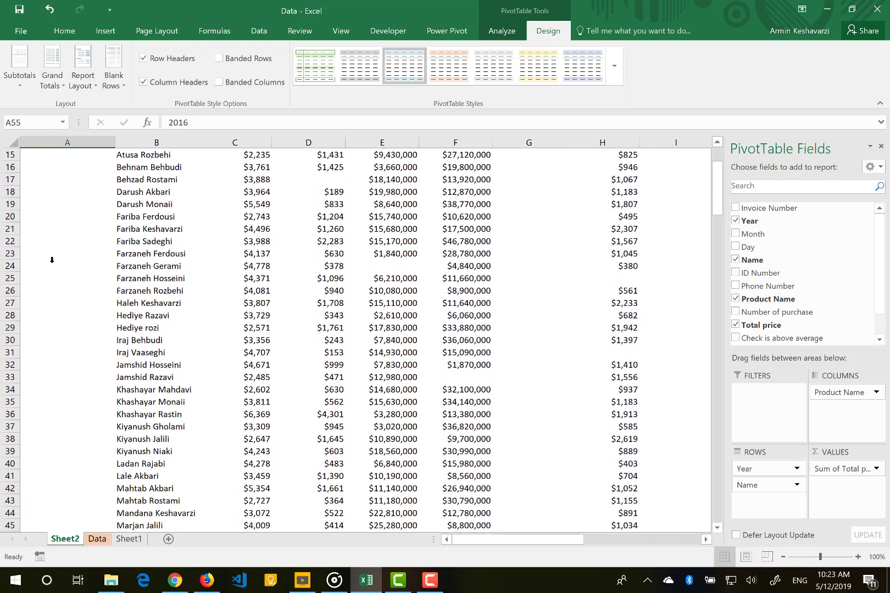
pyautogui.click(55, 230)
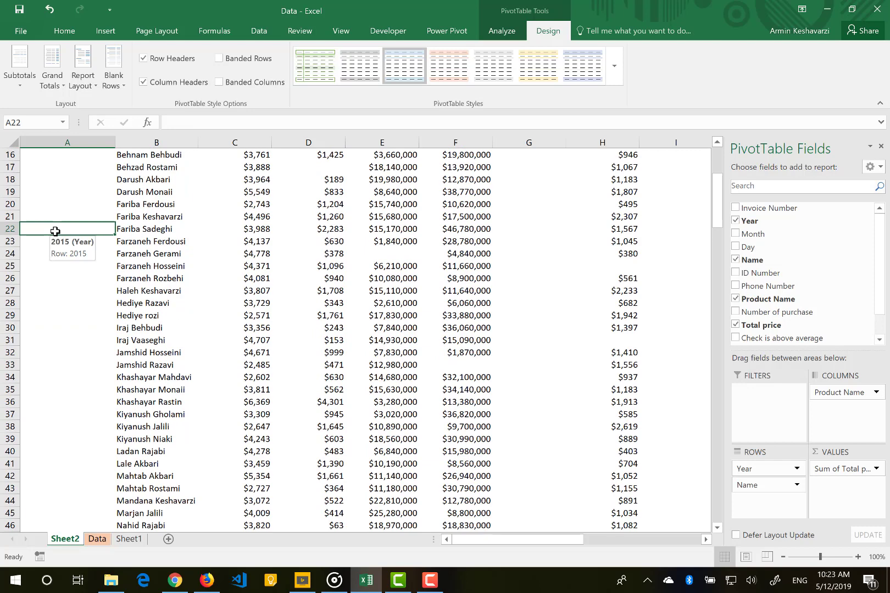
pyautogui.moveTo(204, 231)
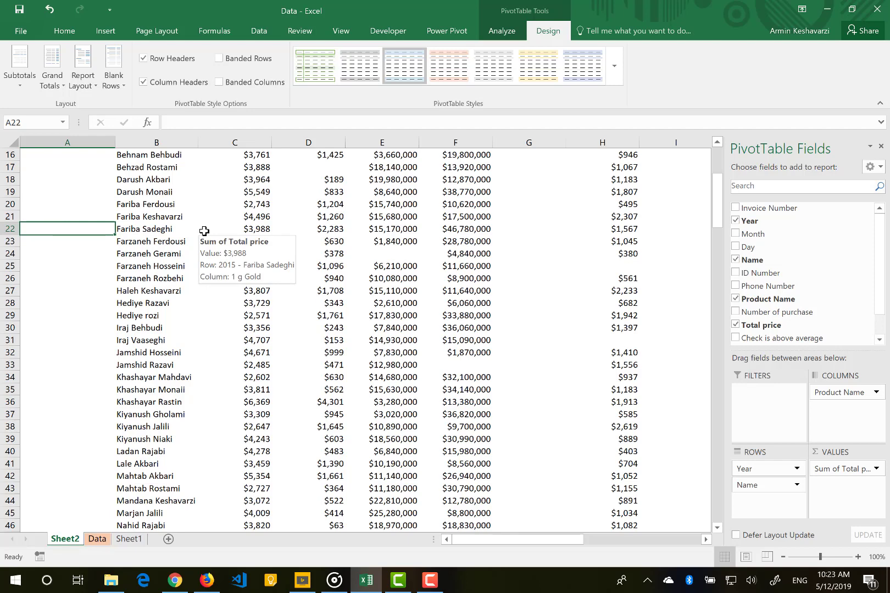
# Repeat all item labels in the report layout and check the Year labels down to the 2016 group
pyautogui.click(92, 78)
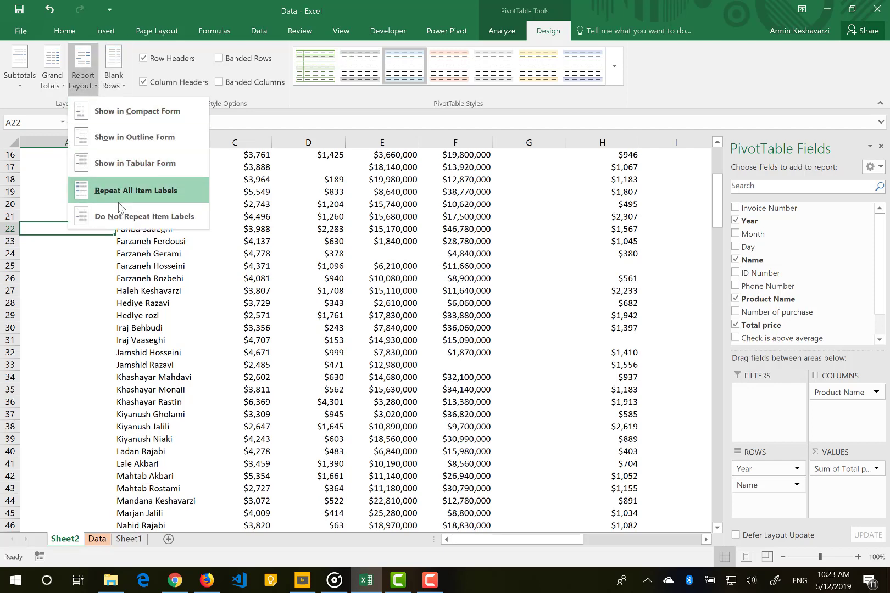
pyautogui.click(121, 208)
pyautogui.scroll(5, 113, 284)
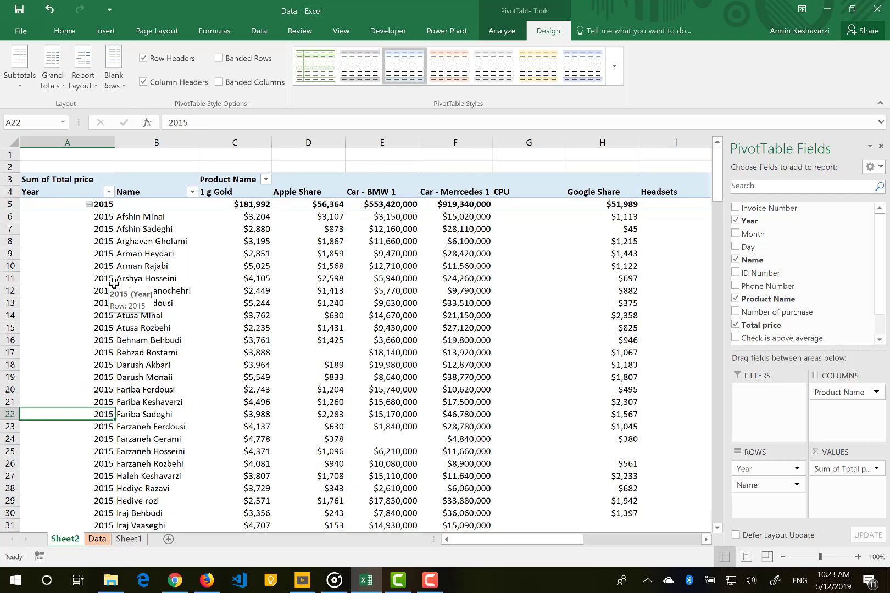
pyautogui.scroll(-10, 114, 284)
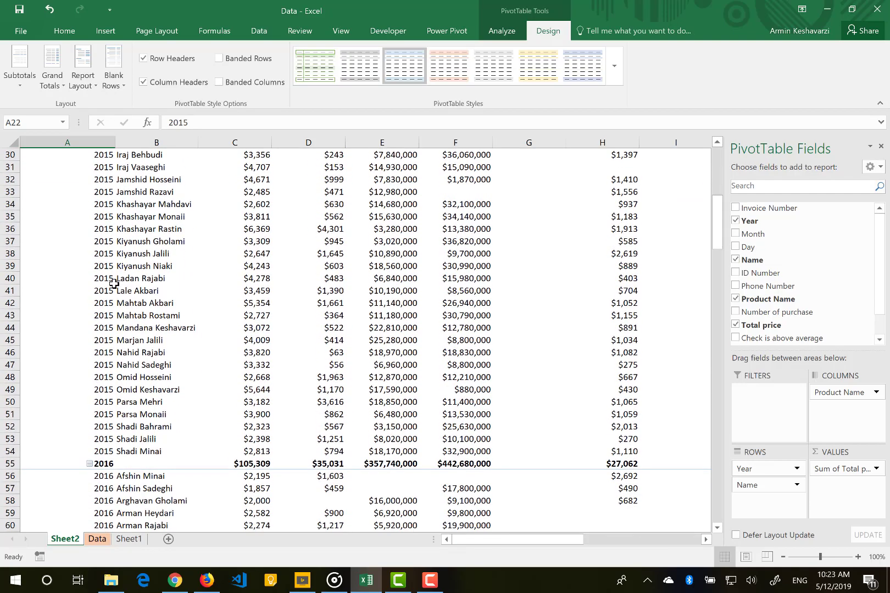
pyautogui.scroll(10, 113, 284)
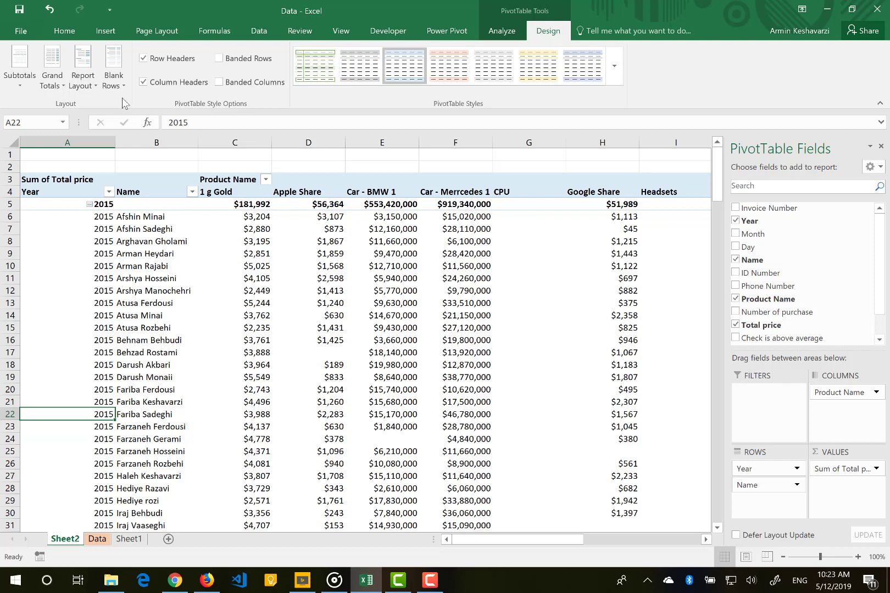
# Stop repeating the item labels and hide the pivot table's +/- buttons
pyautogui.click(80, 82)
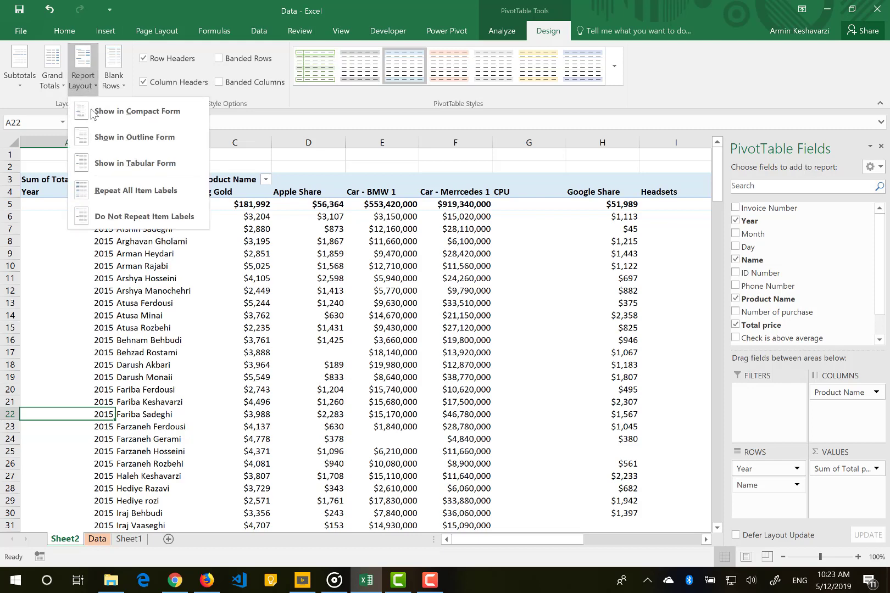
pyautogui.click(153, 218)
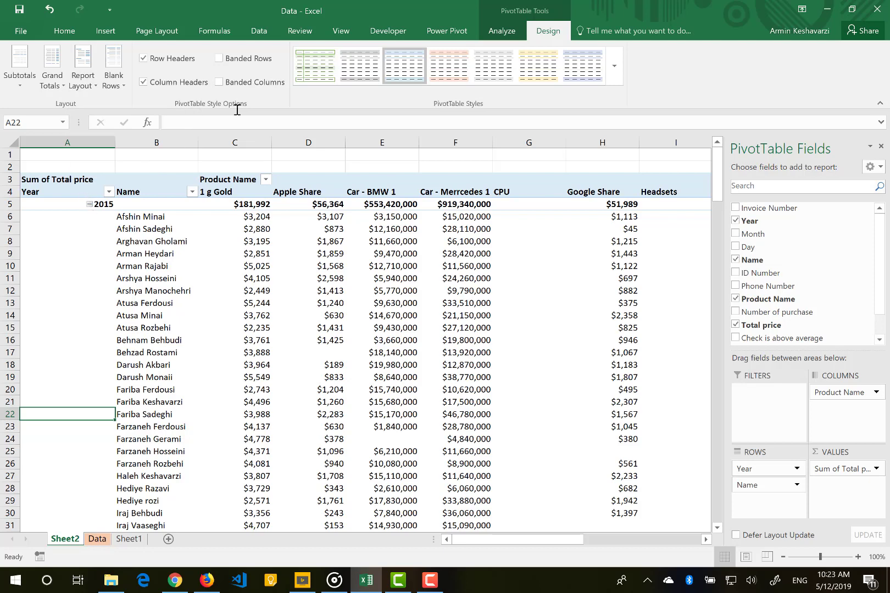
pyautogui.click(501, 29)
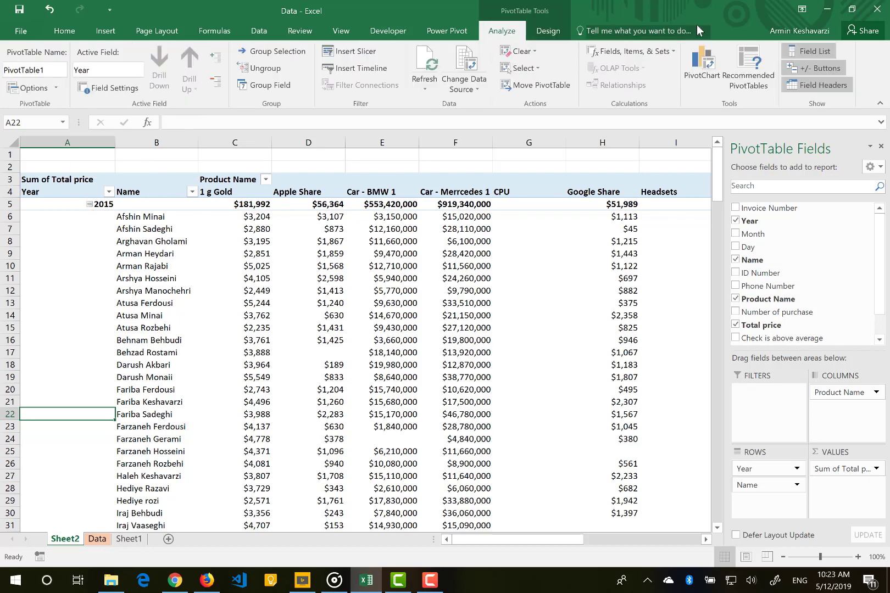
pyautogui.click(817, 66)
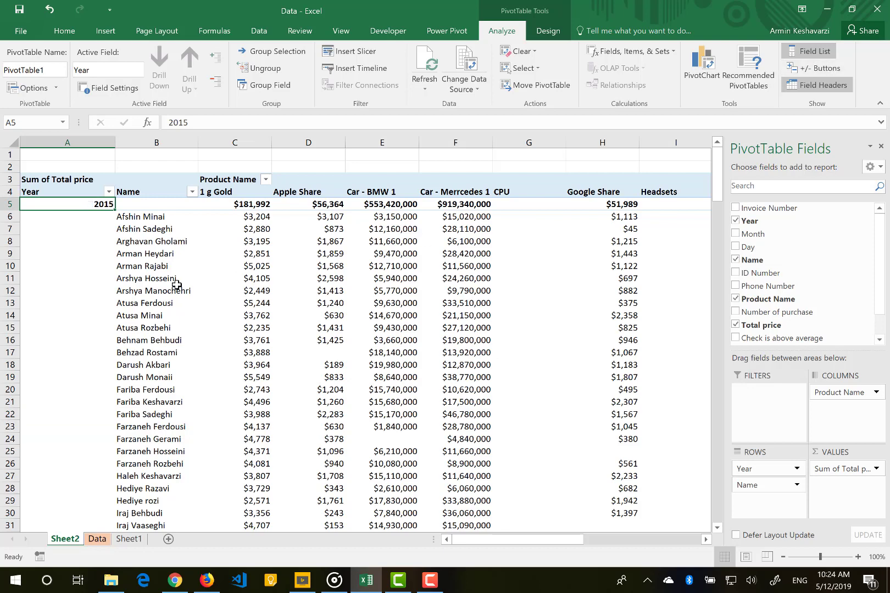
pyautogui.click(77, 308)
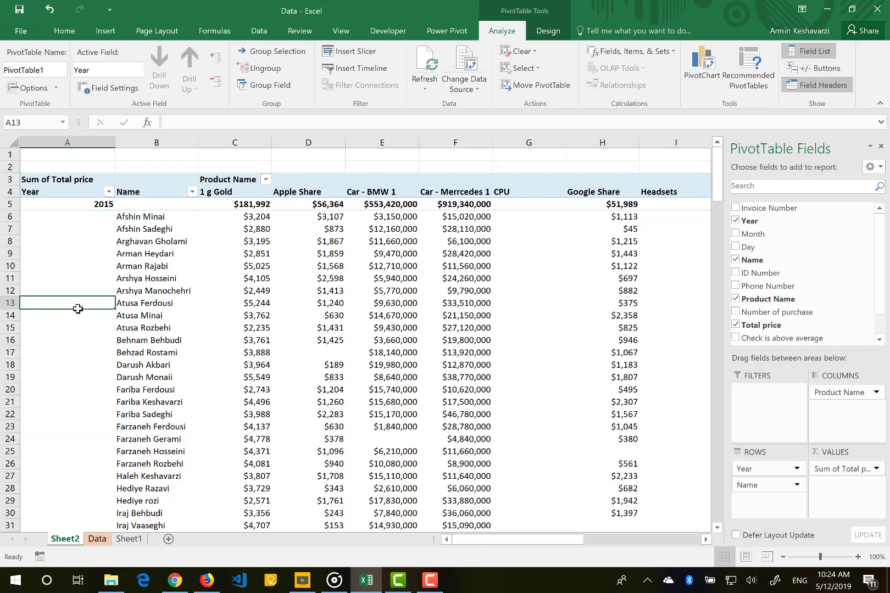
pyautogui.moveTo(202, 284)
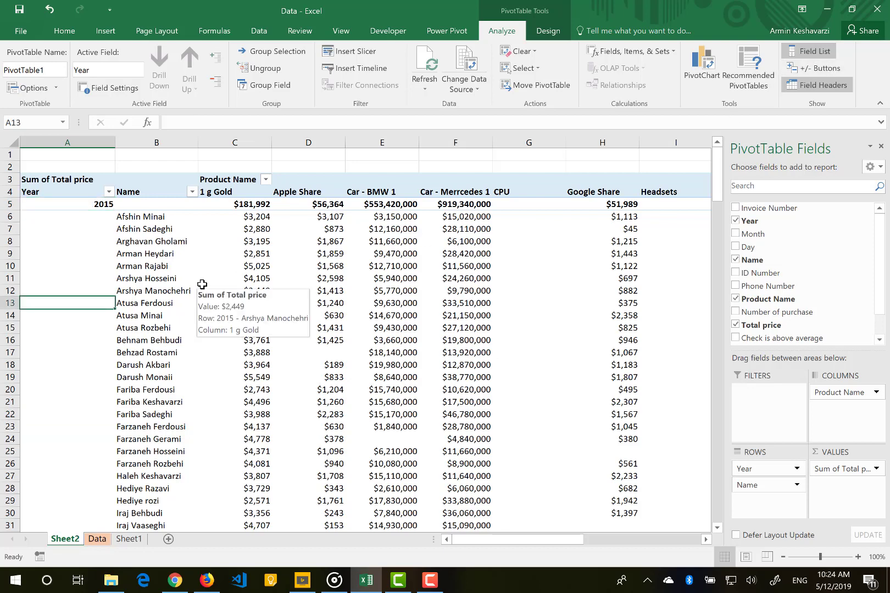
# Show the pivot table in tabular form and check where the yearly totals sit from 2015 down to 2019
pyautogui.click(548, 28)
pyautogui.click(83, 71)
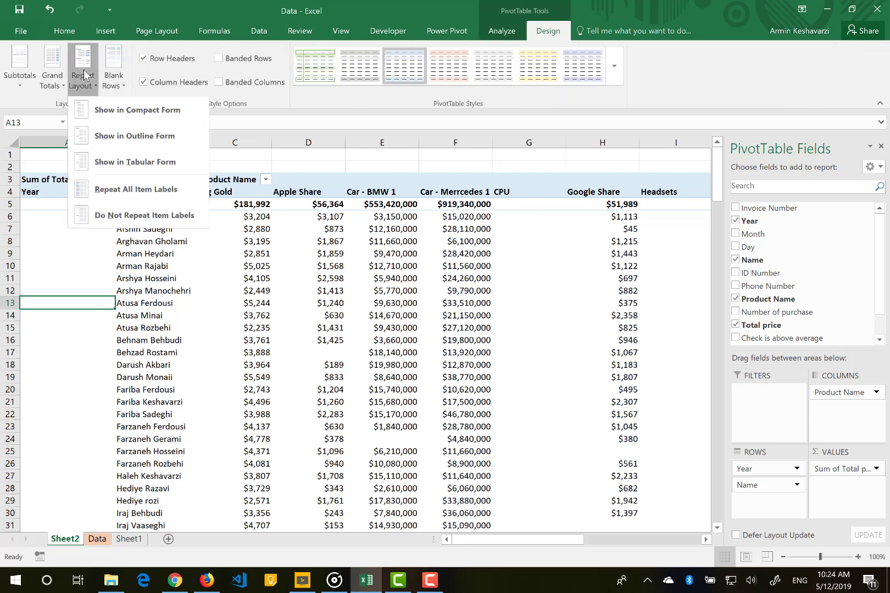
pyautogui.click(132, 166)
pyautogui.scroll(-12, 147, 442)
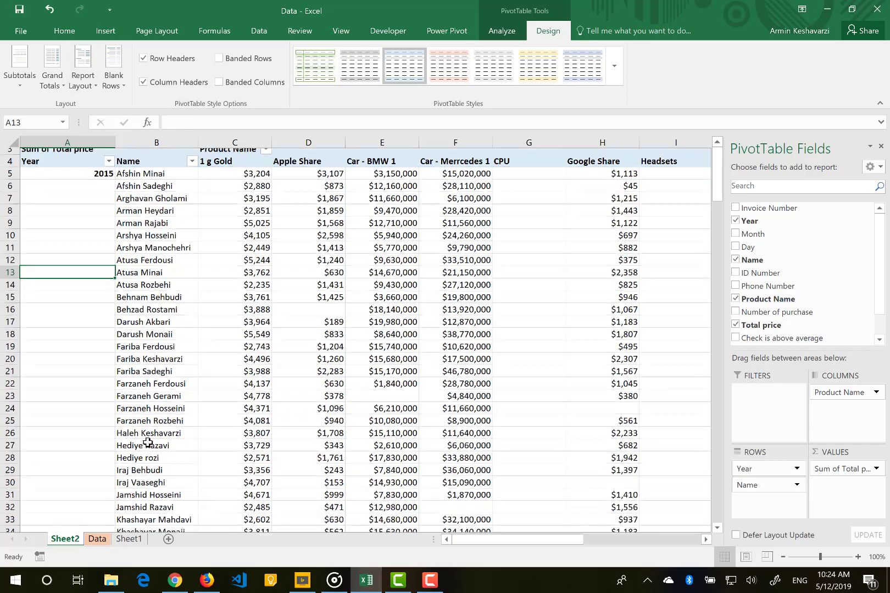
pyautogui.scroll(-10, 172, 444)
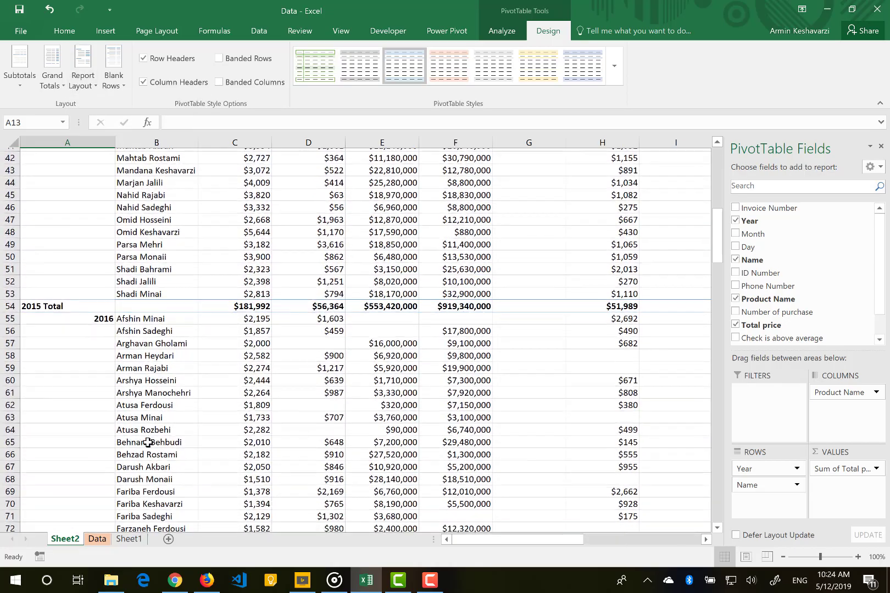
pyautogui.scroll(12, 175, 446)
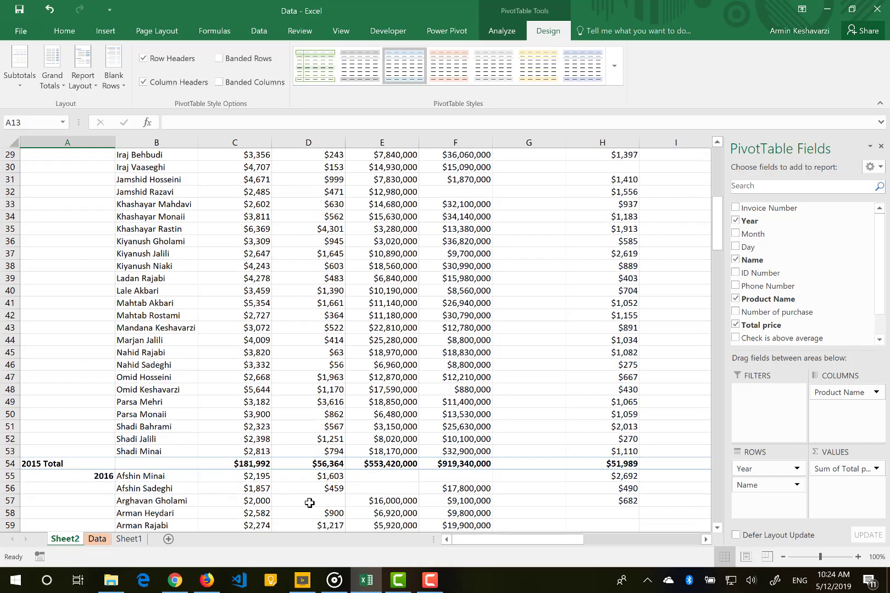
pyautogui.scroll(-15, 308, 500)
pyautogui.scroll(-9, 323, 502)
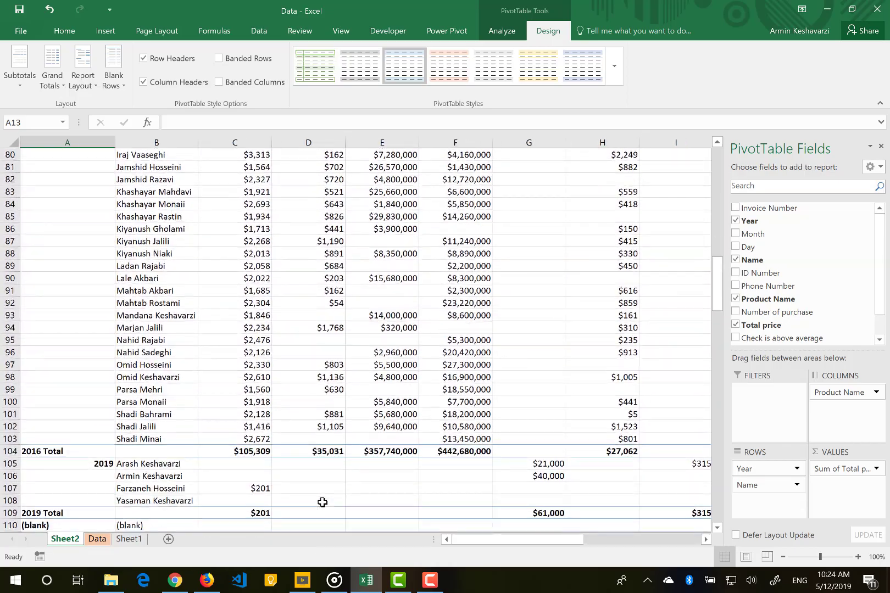
pyautogui.scroll(20, 323, 502)
pyautogui.scroll(7, 323, 502)
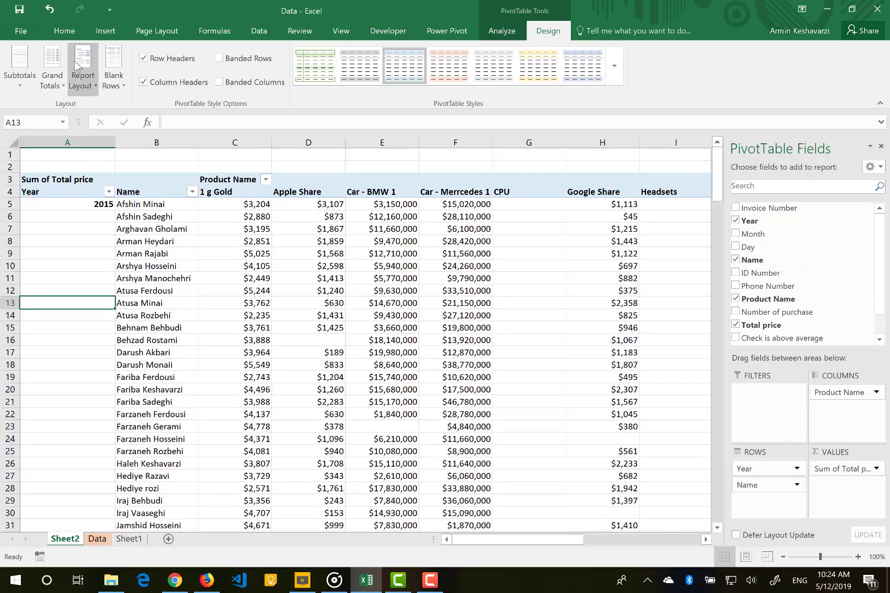
# Examine the blank cells below the 2015 label in the Year column
pyautogui.click(74, 61)
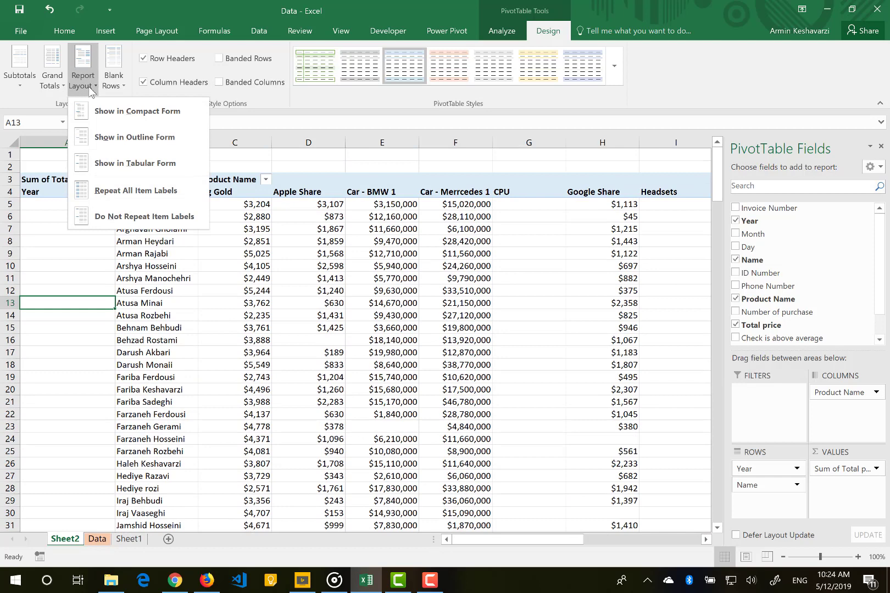
pyautogui.click(88, 309)
pyautogui.scroll(-10, 108, 252)
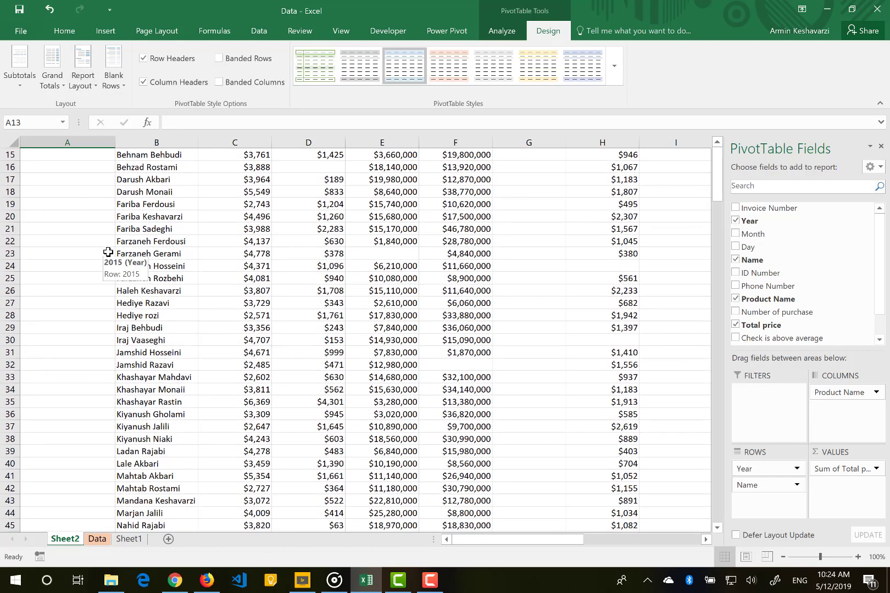
pyautogui.scroll(10, 111, 266)
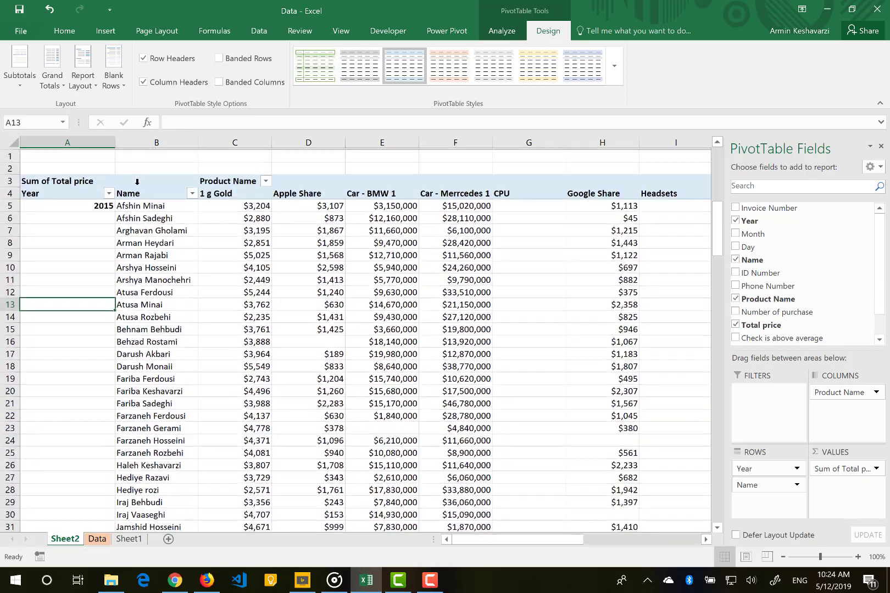
pyautogui.scroll(-11, 79, 387)
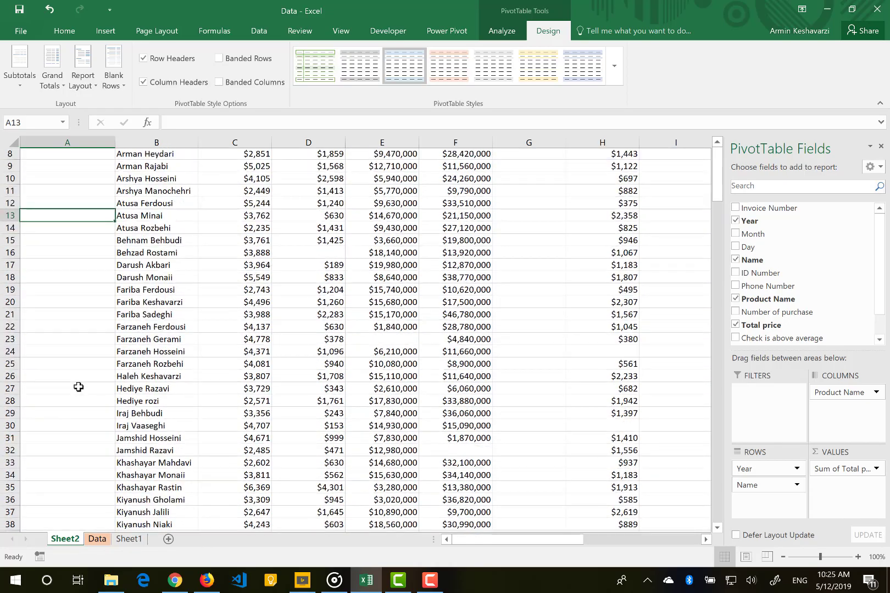
pyautogui.scroll(8, 79, 387)
pyautogui.scroll(4, 78, 387)
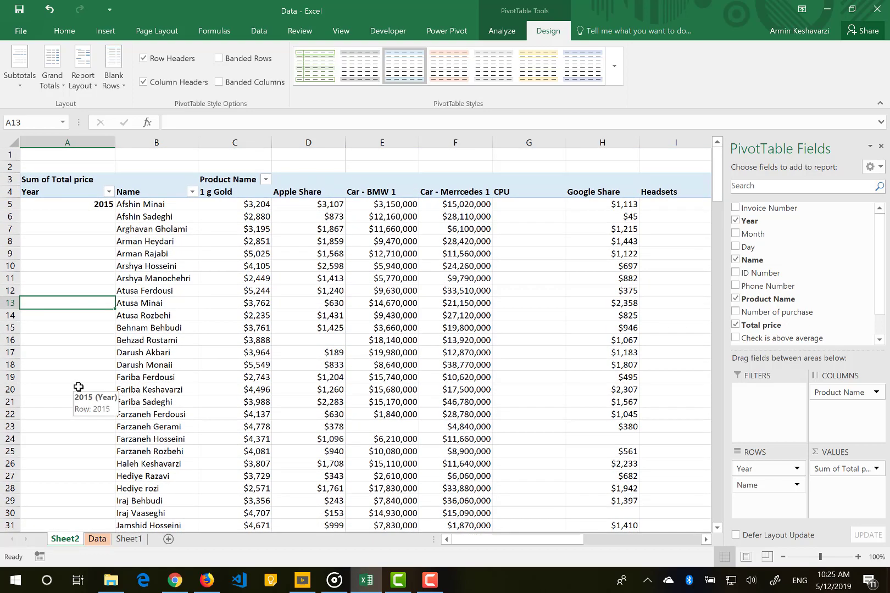
# Turn on merging and centering of cells with labels in the PivotTable options
pyautogui.rightClick(108, 242)
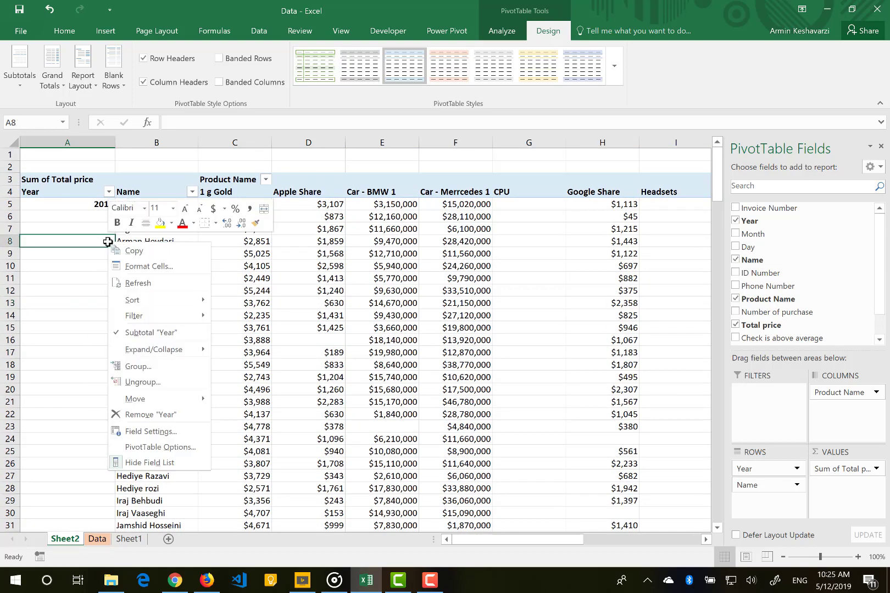
pyautogui.click(170, 446)
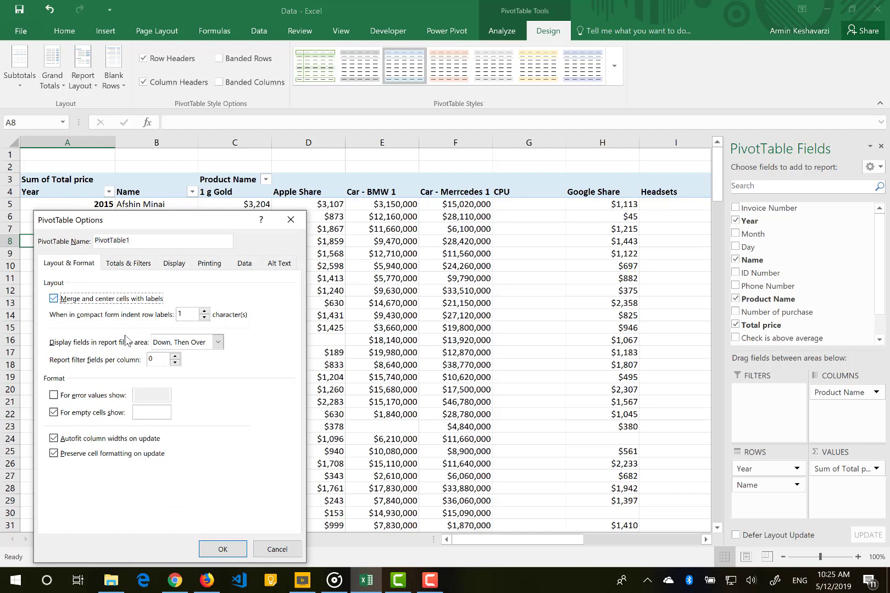
pyautogui.click(217, 550)
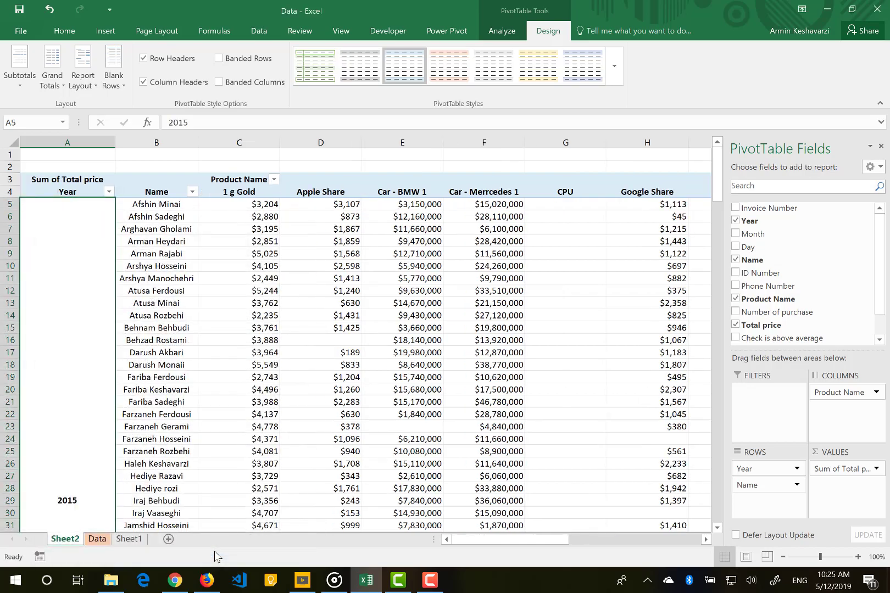
# Review the Year labels and total rows from the 2015 group down to the Grand Total
pyautogui.scroll(-3, 180, 404)
pyautogui.scroll(-12, 179, 404)
pyautogui.scroll(15, 180, 404)
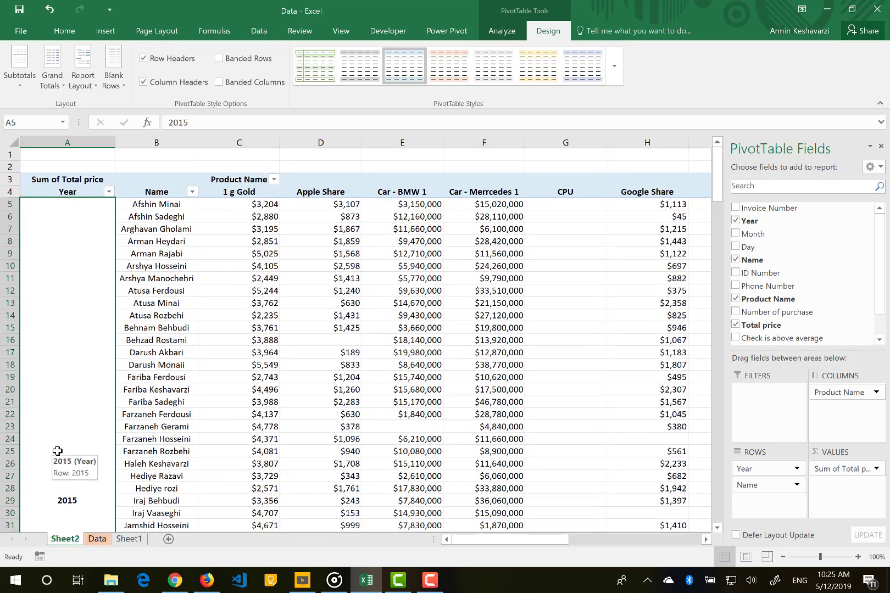
pyautogui.scroll(-7, 58, 452)
pyautogui.scroll(7, 66, 406)
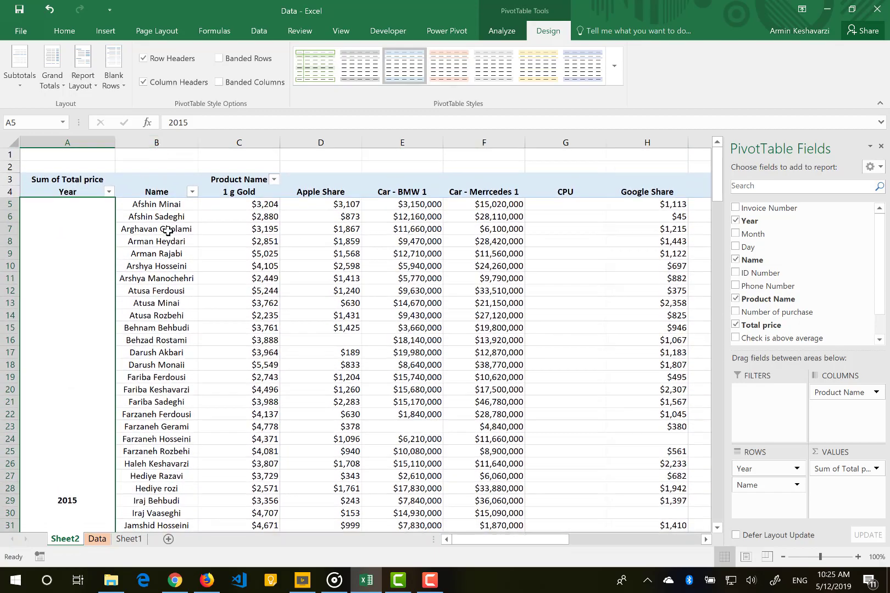
pyautogui.click(170, 278)
pyautogui.scroll(-20, 170, 278)
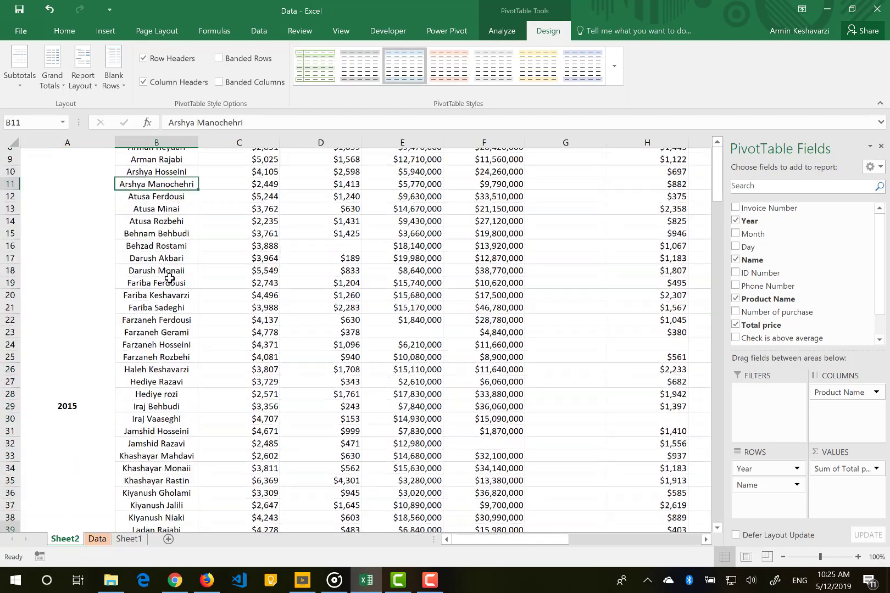
pyautogui.scroll(2, 170, 278)
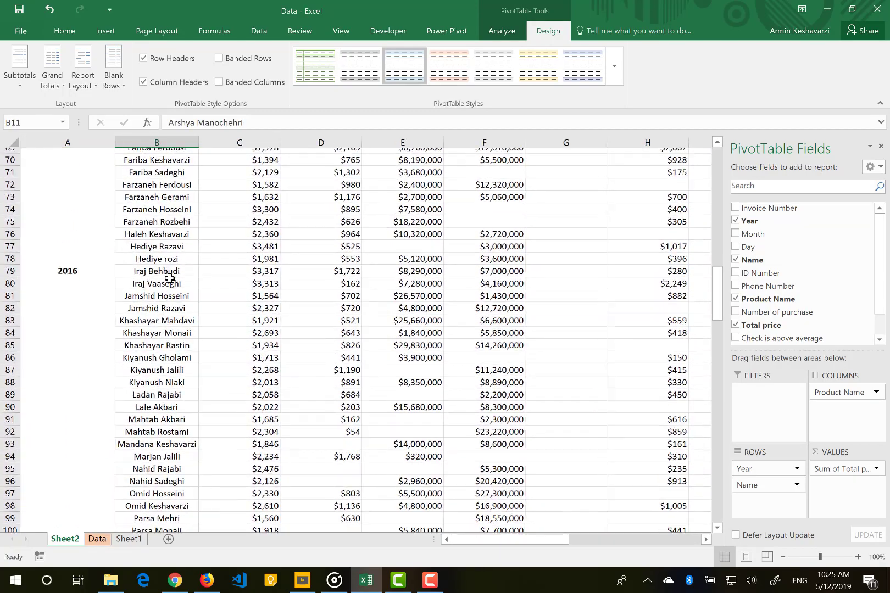
pyautogui.scroll(-9, 170, 278)
pyautogui.scroll(3, 170, 279)
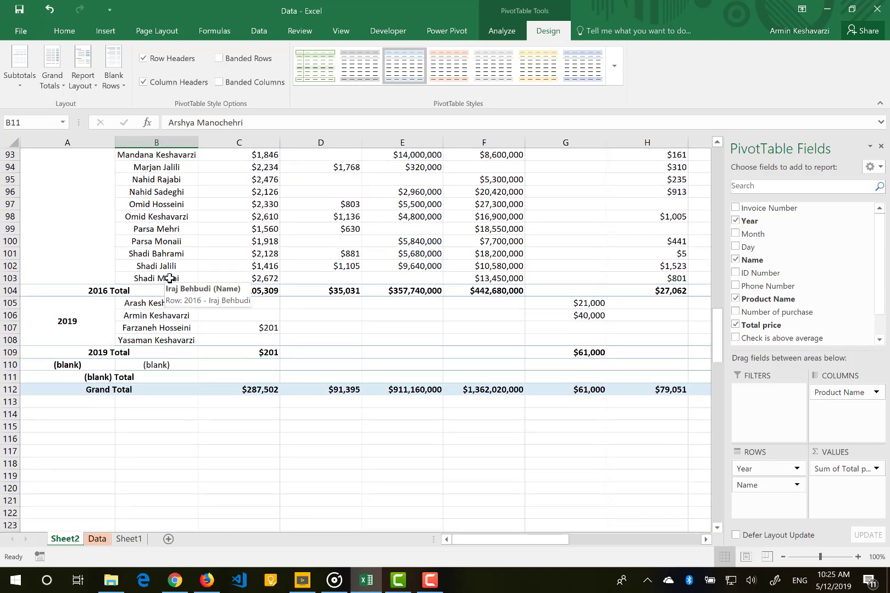
pyautogui.scroll(1, 170, 278)
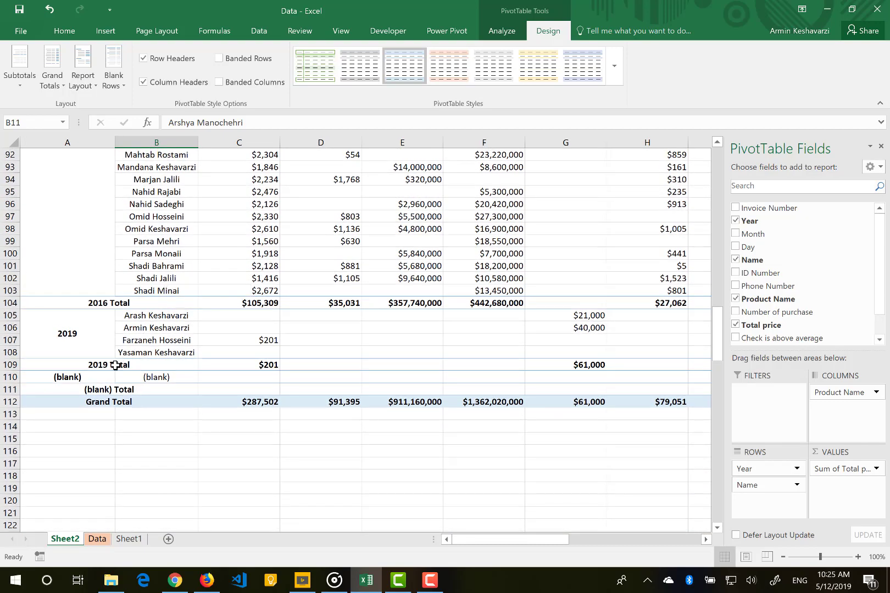
pyautogui.hscroll(5, 115, 365)
pyautogui.hscroll(-5, 115, 365)
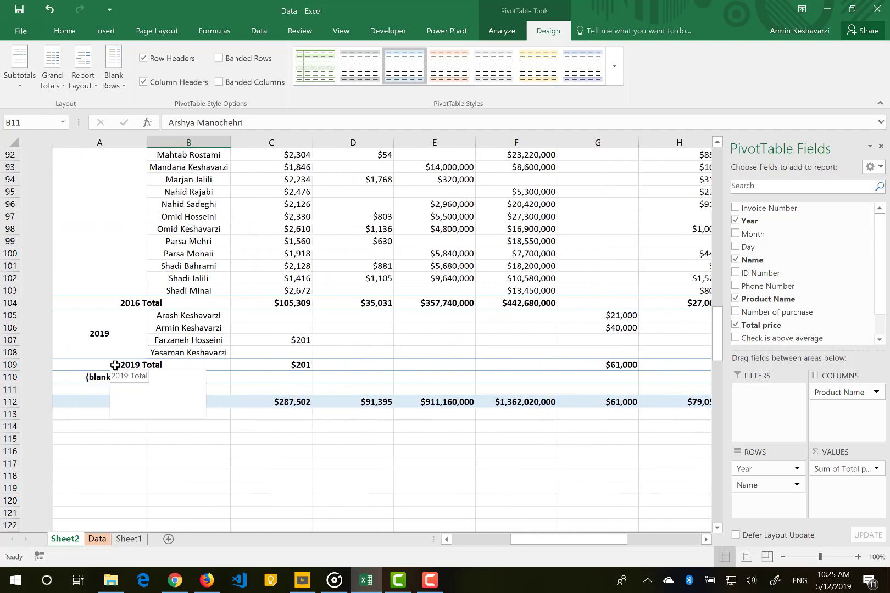
# Try to get rid of the (blank) row 110 by removing the blank line after each item
pyautogui.click(11, 376)
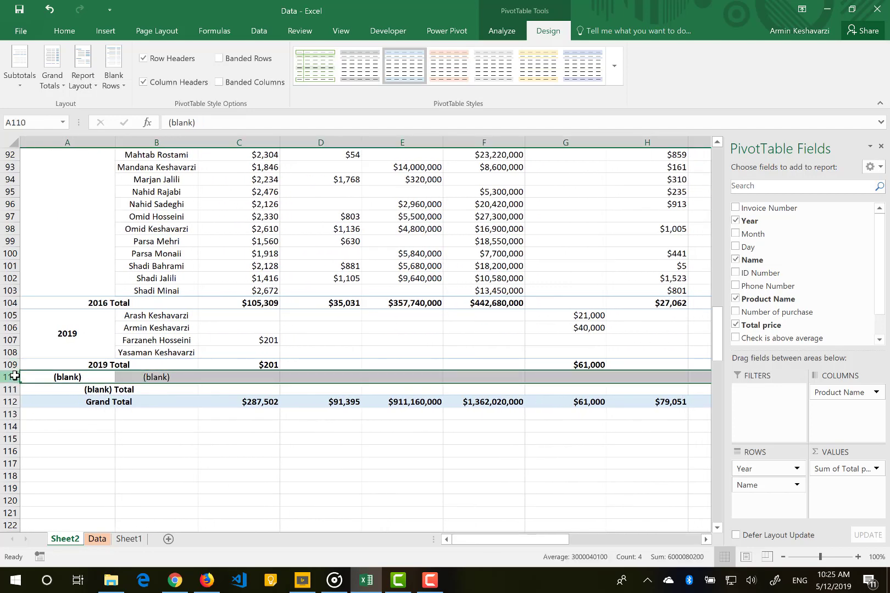
pyautogui.click(105, 65)
pyautogui.click(163, 139)
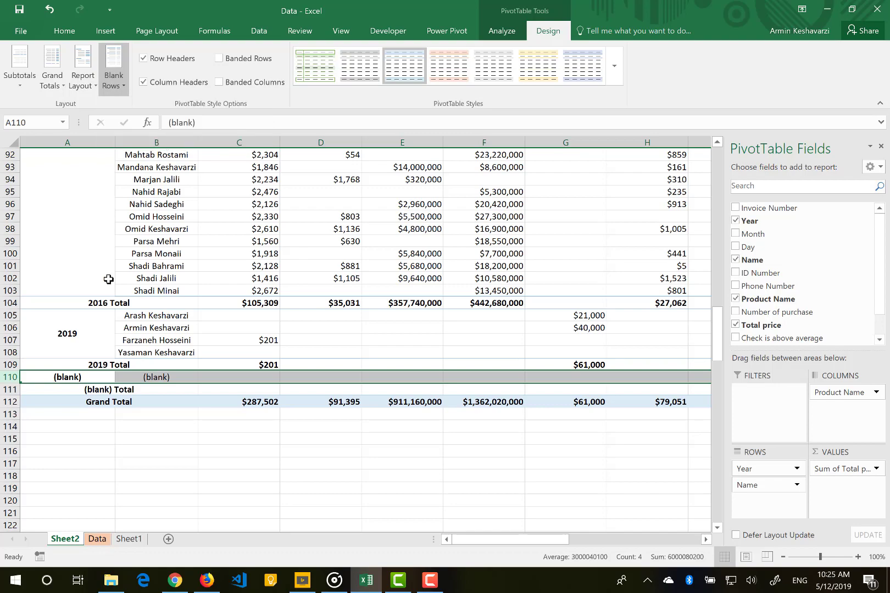
pyautogui.click(125, 82)
pyautogui.click(95, 245)
# Add Number of purchase as a report filter and exclude its (blank) item while keeping all other values
pyautogui.scroll(20, 95, 245)
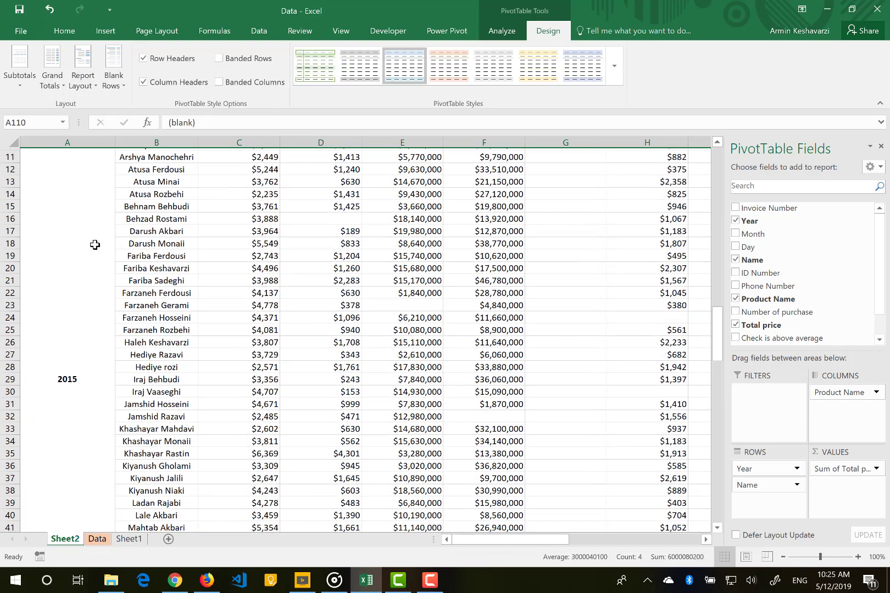
pyautogui.scroll(3, 95, 245)
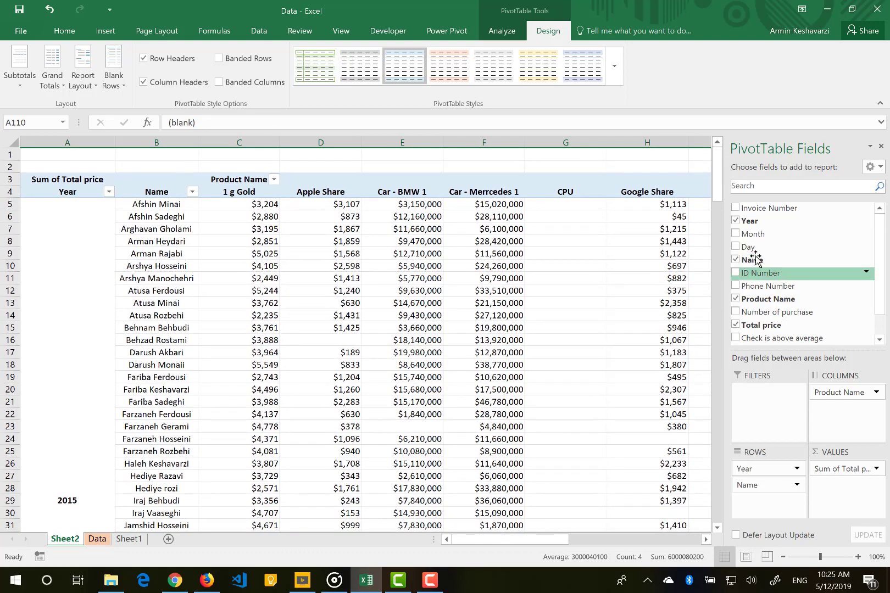
pyautogui.scroll(-1, 753, 256)
pyautogui.scroll(-20, 604, 329)
pyautogui.click(632, 329)
pyautogui.scroll(20, 660, 286)
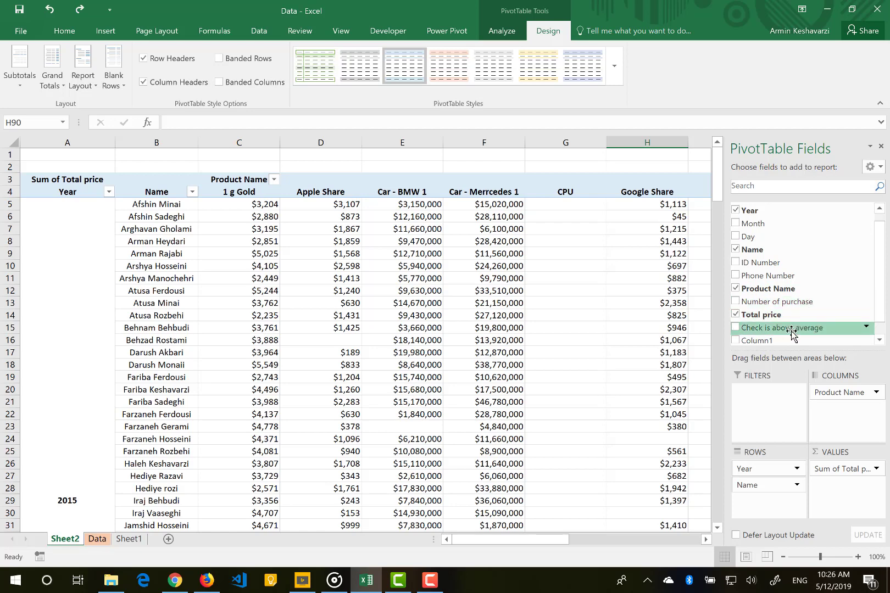
pyautogui.moveTo(761, 302); pyautogui.dragTo(764, 422)
pyautogui.click(191, 157)
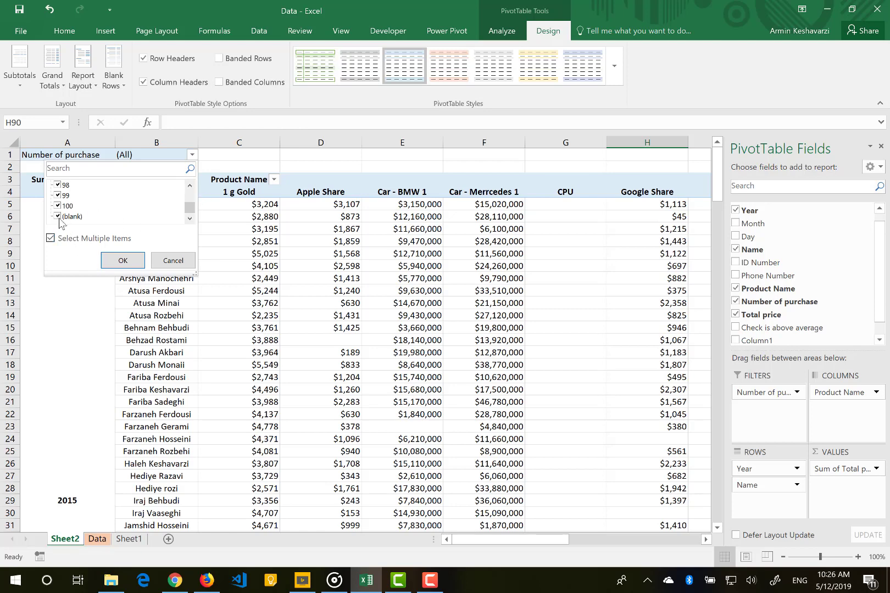
pyautogui.click(125, 257)
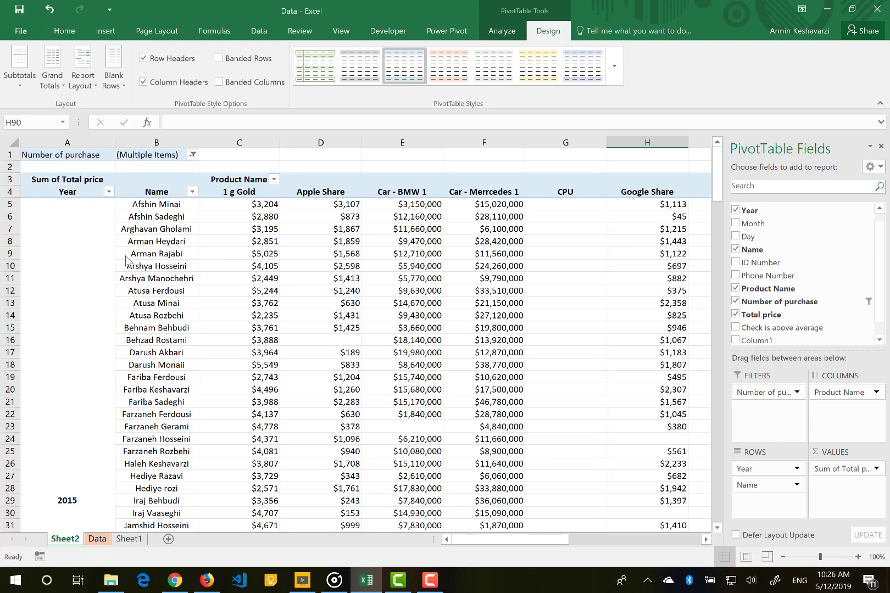
# Check the filtered pivot table's last rows and columns for remaining (blank) entries
pyautogui.scroll(-20, 126, 260)
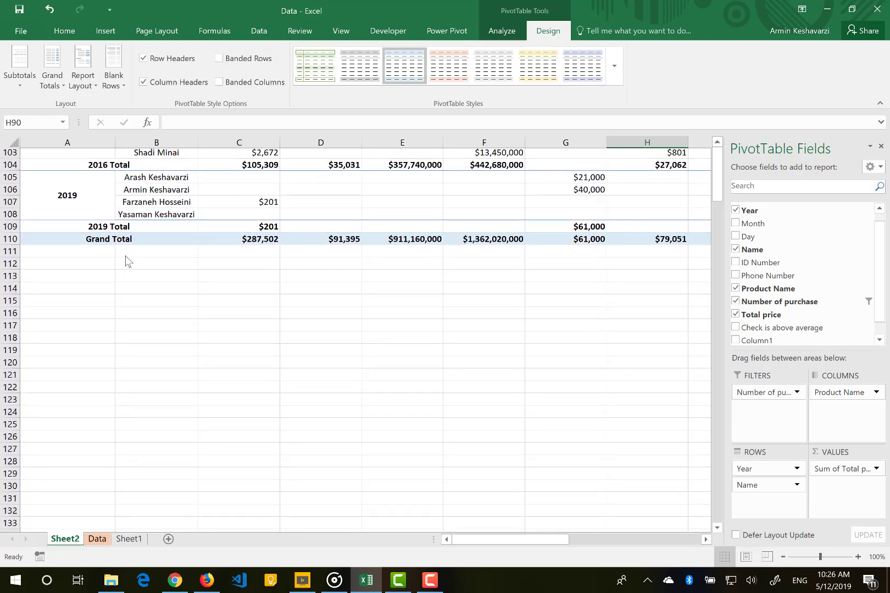
pyautogui.scroll(2, 125, 260)
pyautogui.hscroll(2, 126, 259)
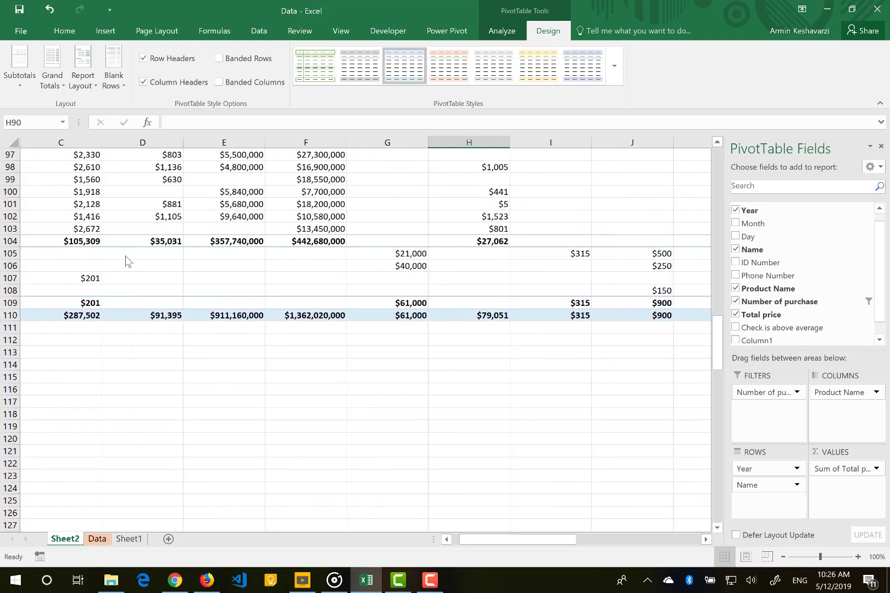
pyautogui.hscroll(3, 125, 260)
pyautogui.scroll(20, 125, 259)
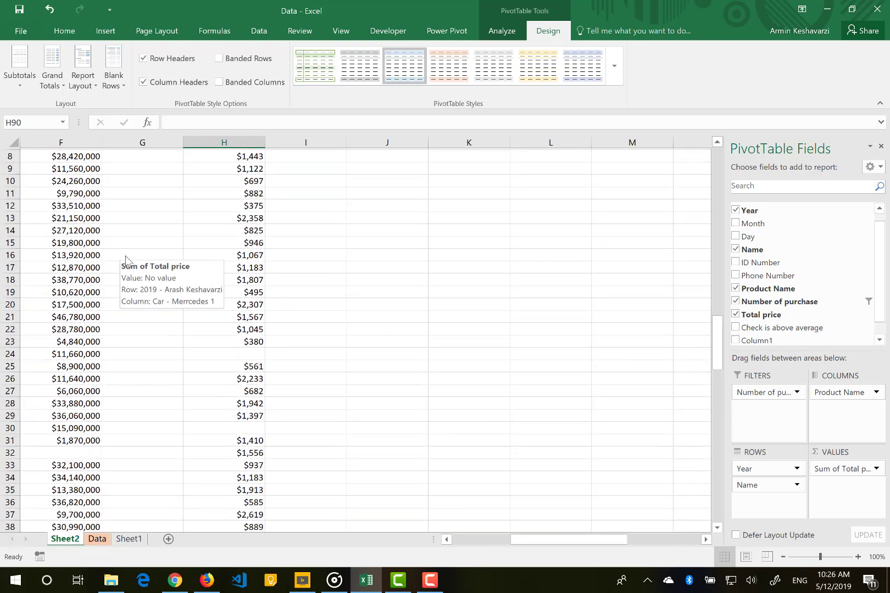
pyautogui.scroll(3, 126, 259)
pyautogui.hscroll(2, 125, 259)
pyautogui.hscroll(-4, 126, 260)
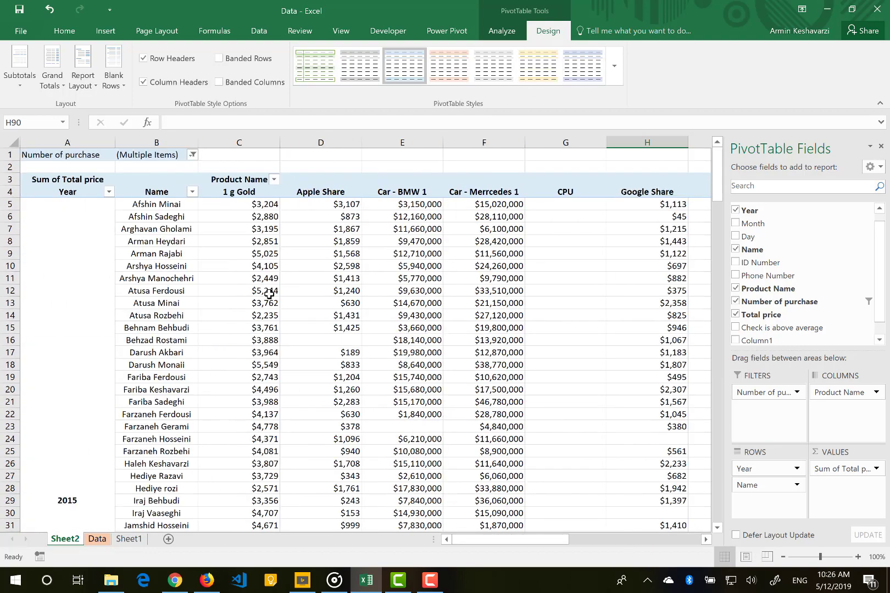
pyautogui.moveTo(238, 325)
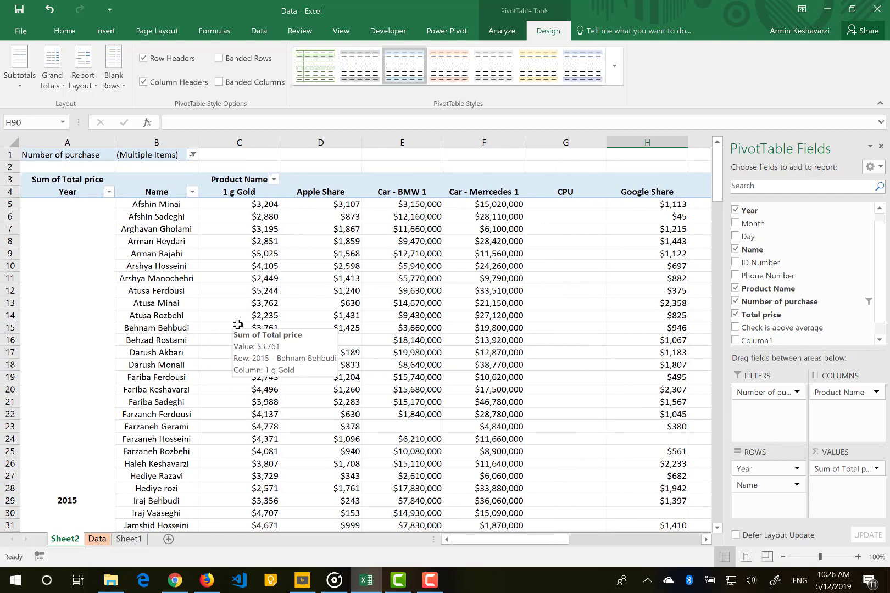
# Create a new PivotTable style with outline and inside borders on the whole table, and apply it to the pivot table
pyautogui.click(614, 66)
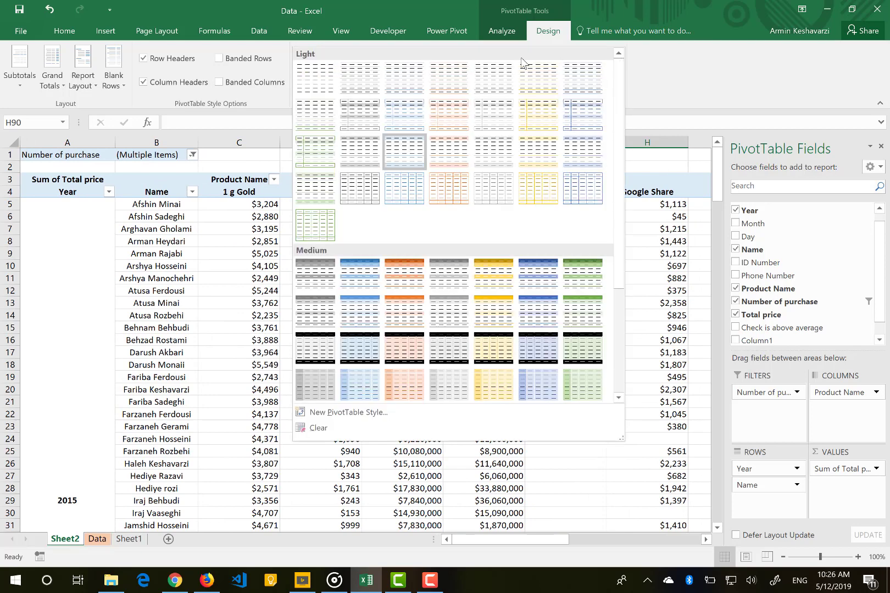
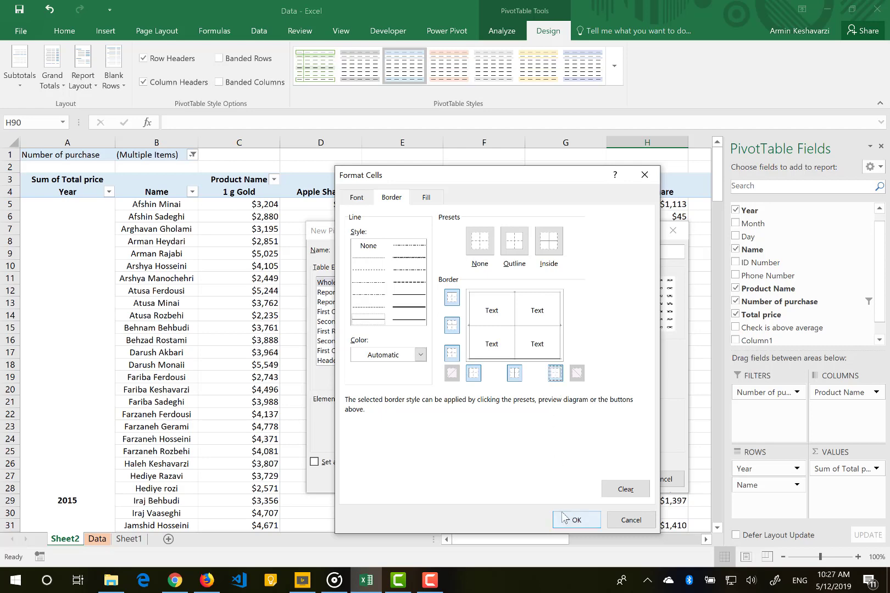
pyautogui.click(576, 520)
pyautogui.click(611, 479)
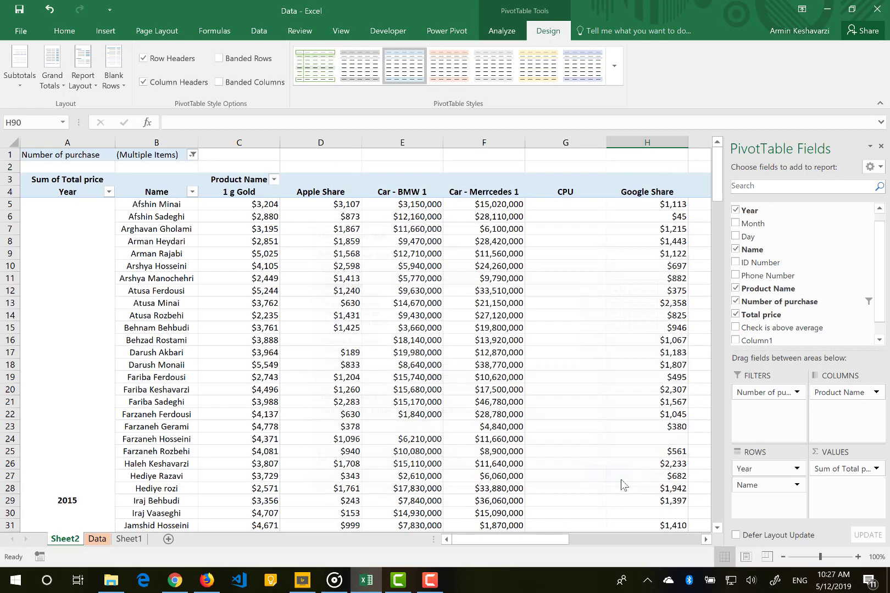
pyautogui.click(614, 65)
pyautogui.click(319, 72)
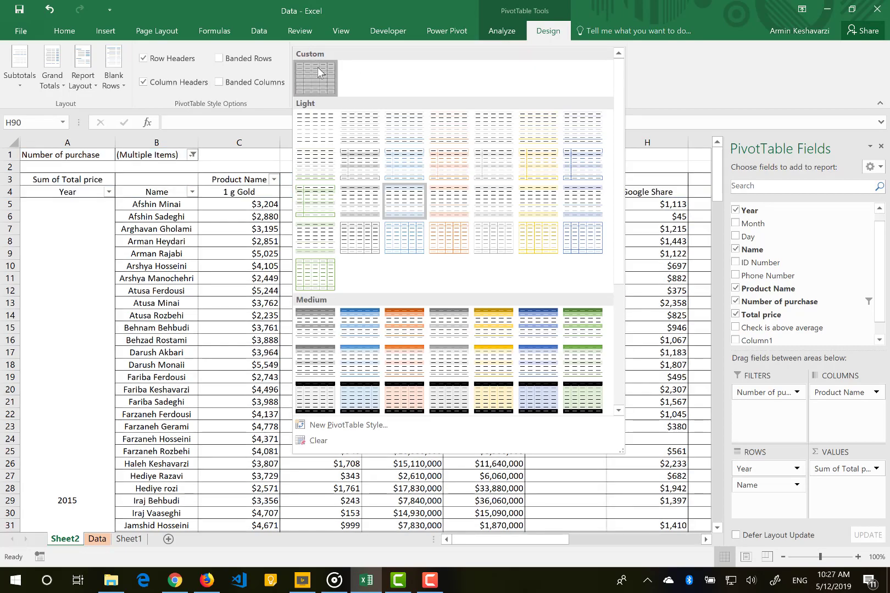
# Check the custom style's borders across the pivot table from the header rows down to the Grand Total
pyautogui.scroll(20, 298, 280)
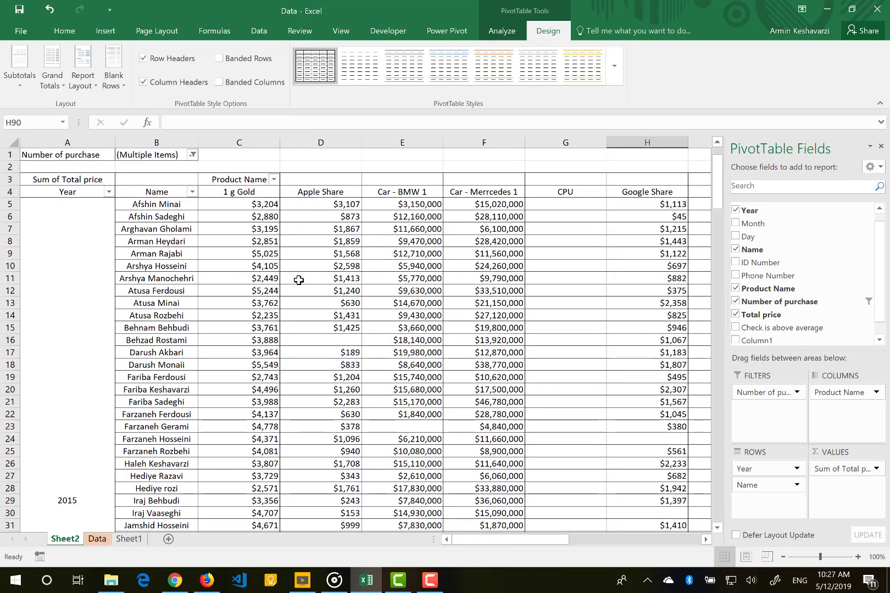
pyautogui.moveTo(299, 280)
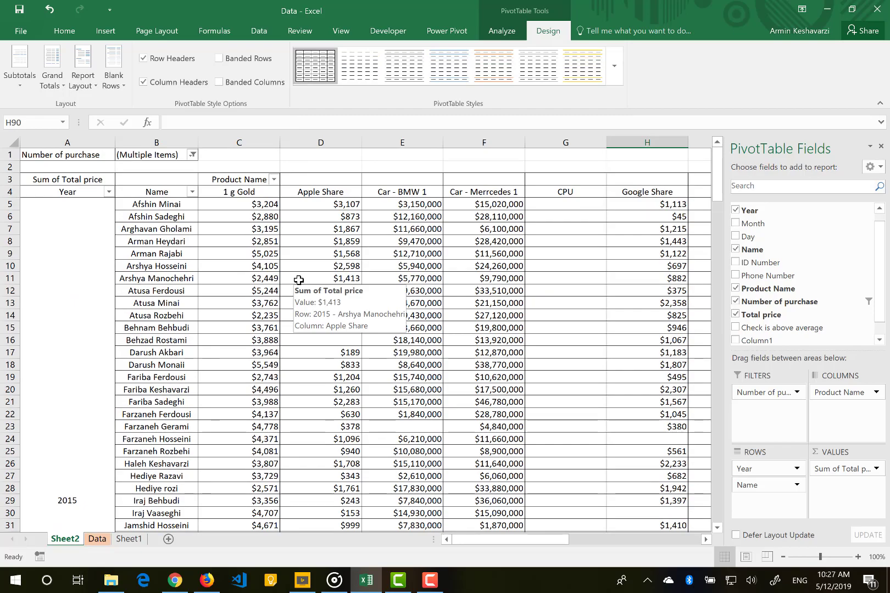
pyautogui.click(313, 254)
pyautogui.scroll(-10, 322, 259)
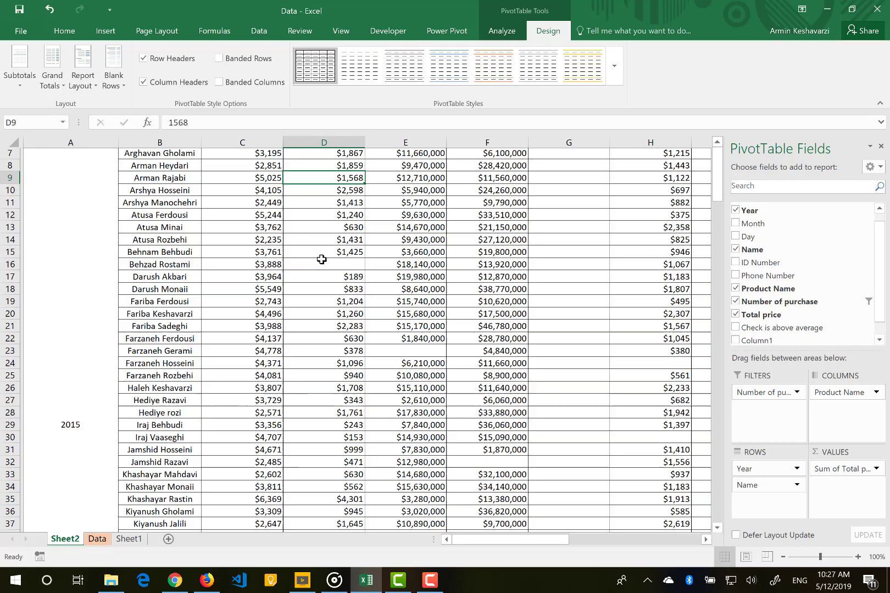
pyautogui.scroll(-19, 321, 259)
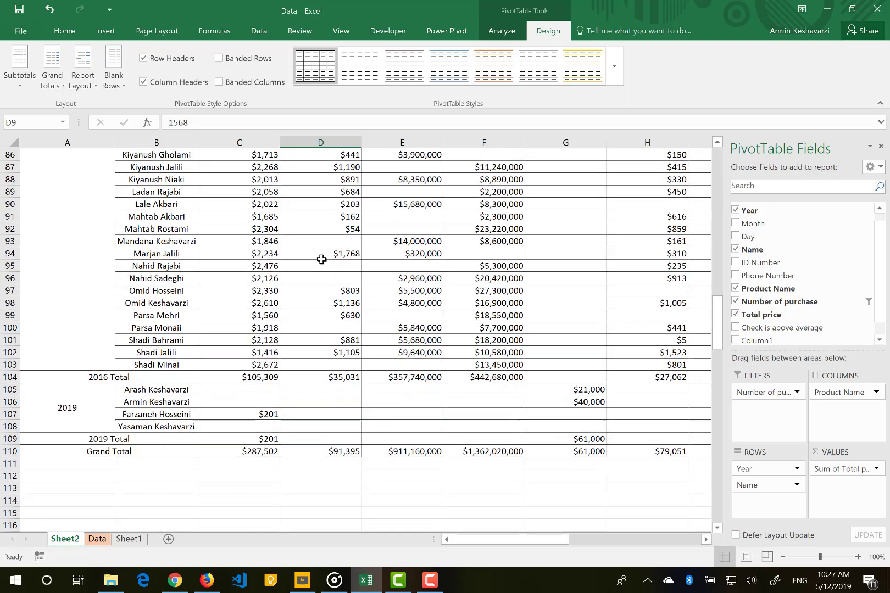
pyautogui.moveTo(321, 259)
pyautogui.scroll(20, 322, 260)
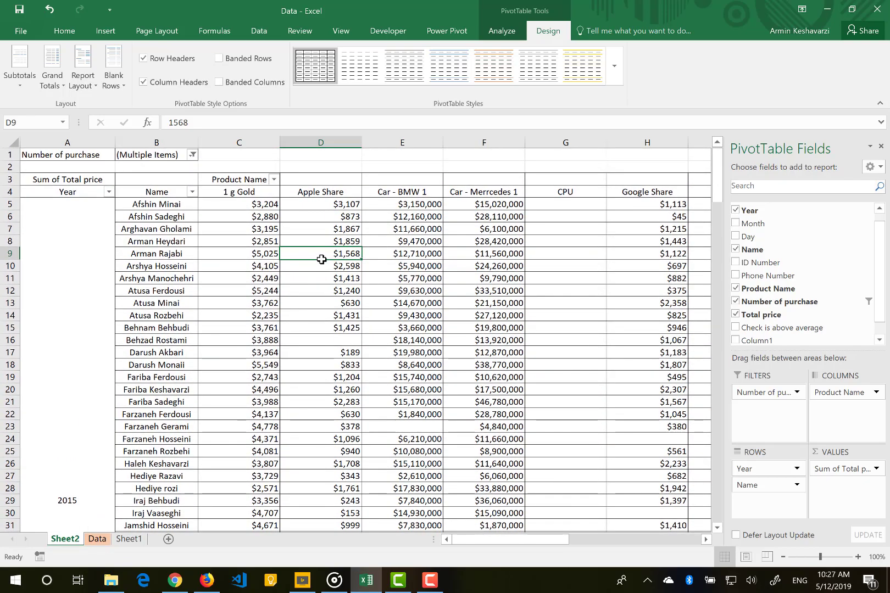
# Modify the custom PivotTable style so that its Header Row element has a light blue fill
pyautogui.rightClick(323, 62)
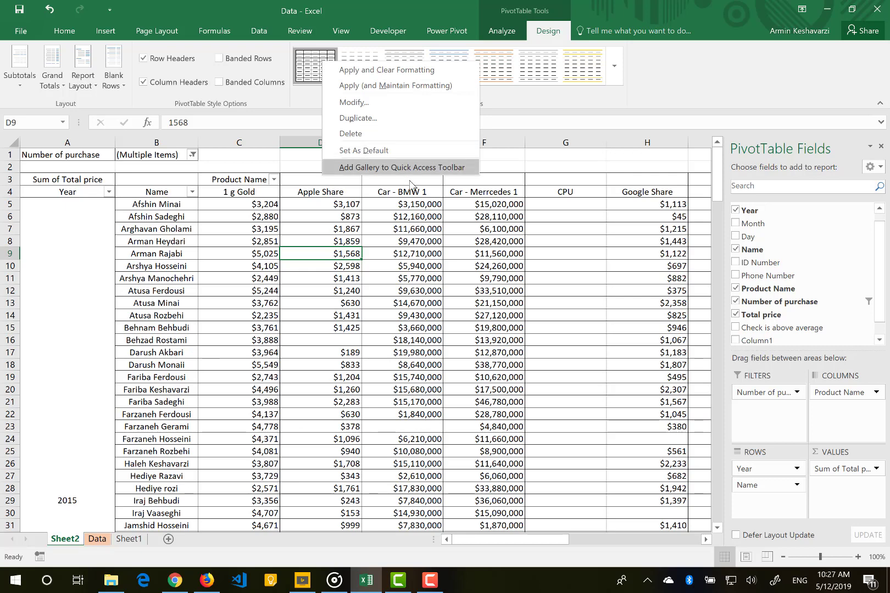
pyautogui.click(427, 106)
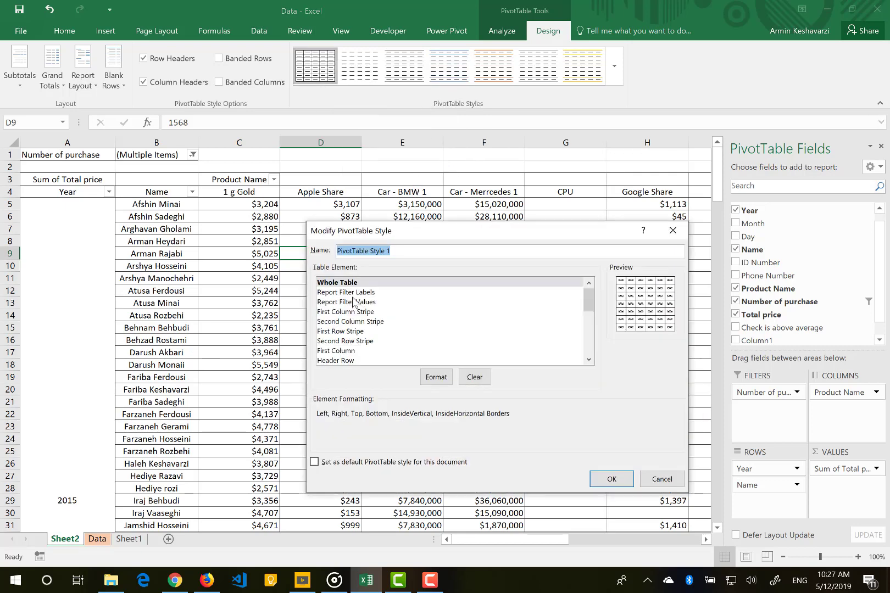
pyautogui.click(367, 332)
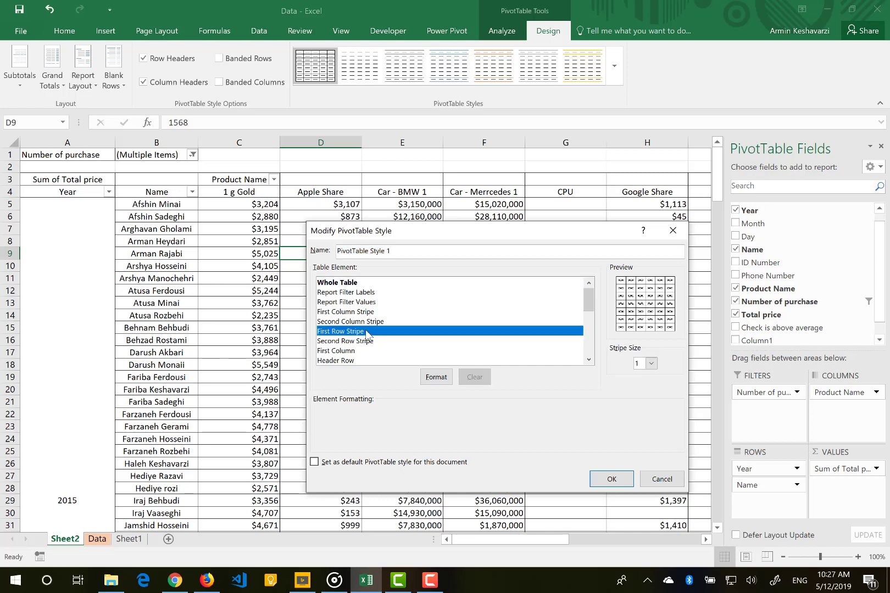
pyautogui.scroll(-1, 433, 309)
pyautogui.scroll(1, 433, 309)
pyautogui.click(352, 360)
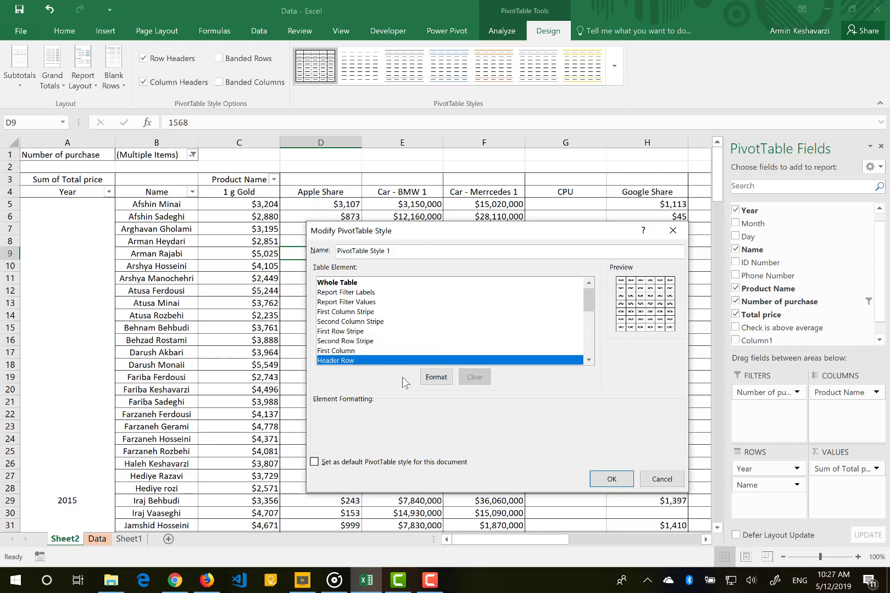
pyautogui.click(436, 377)
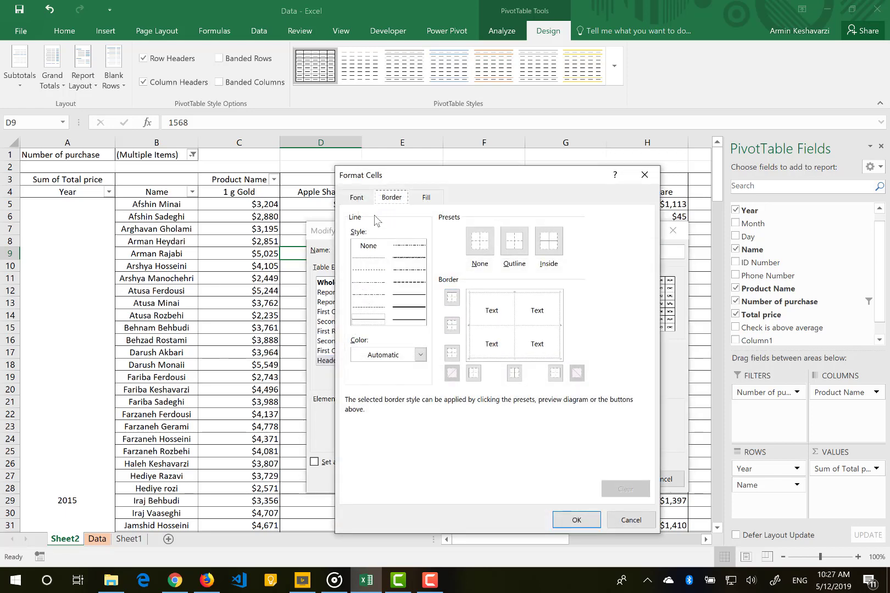
pyautogui.click(439, 200)
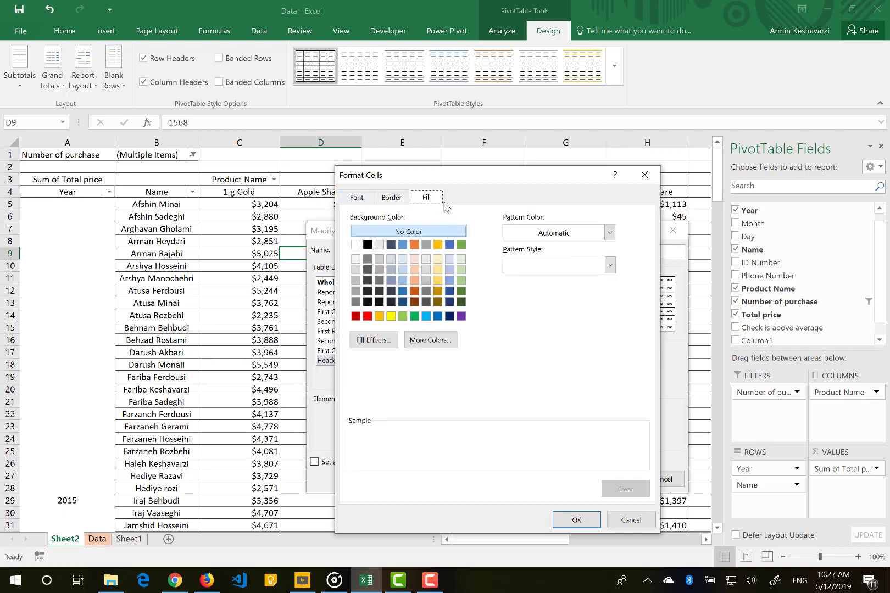
pyautogui.click(405, 259)
pyautogui.click(577, 520)
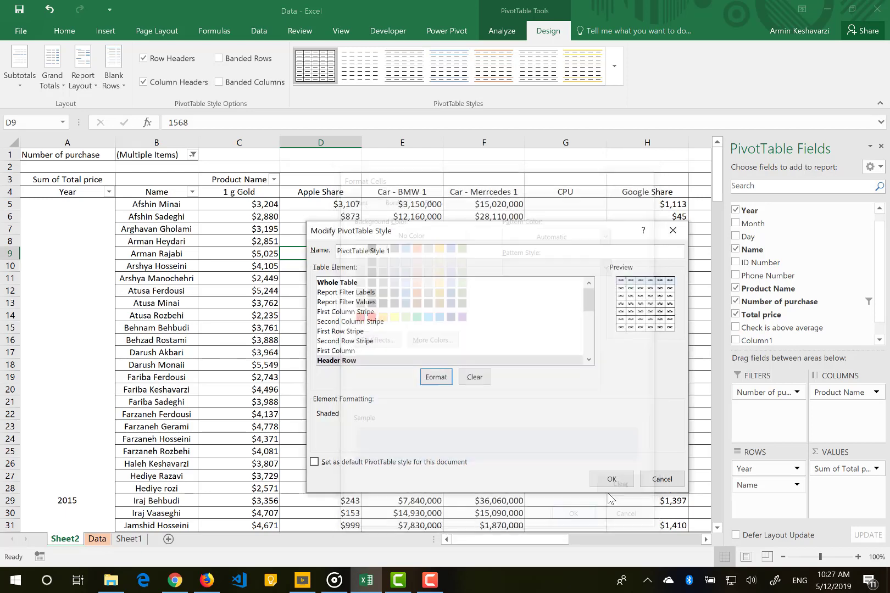
pyautogui.click(611, 479)
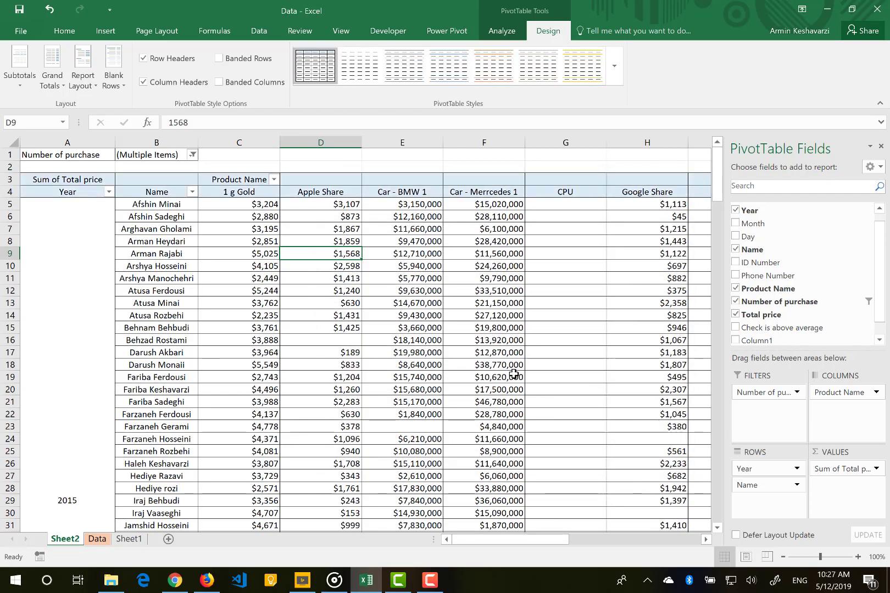
pyautogui.hscroll(8, 378, 283)
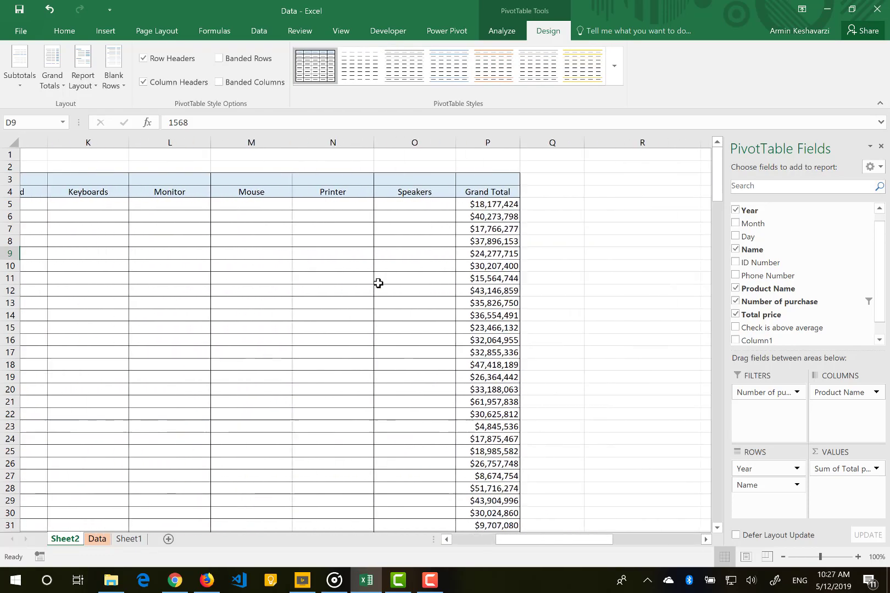
pyautogui.hscroll(-8, 378, 283)
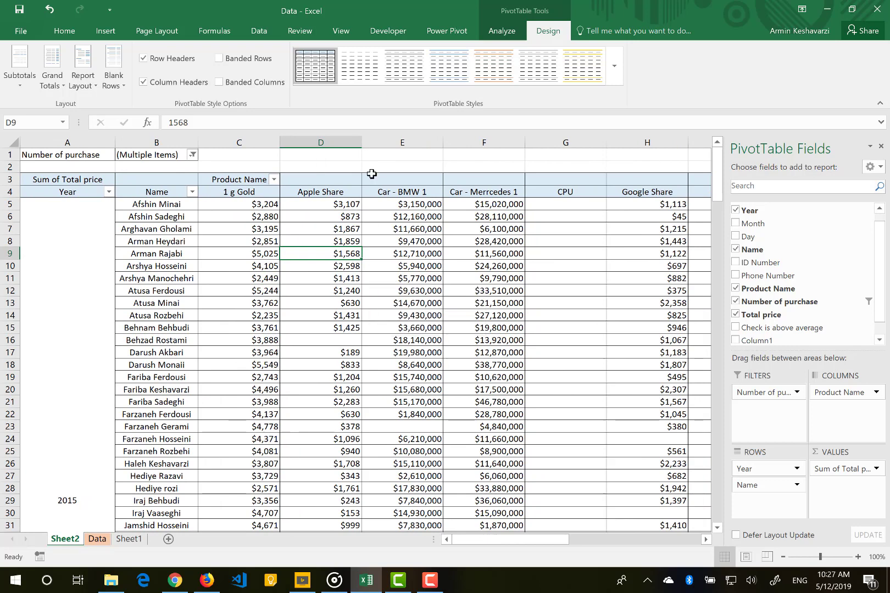
# Give the custom PivotTable style's First Column element a light green fill
pyautogui.rightClick(306, 63)
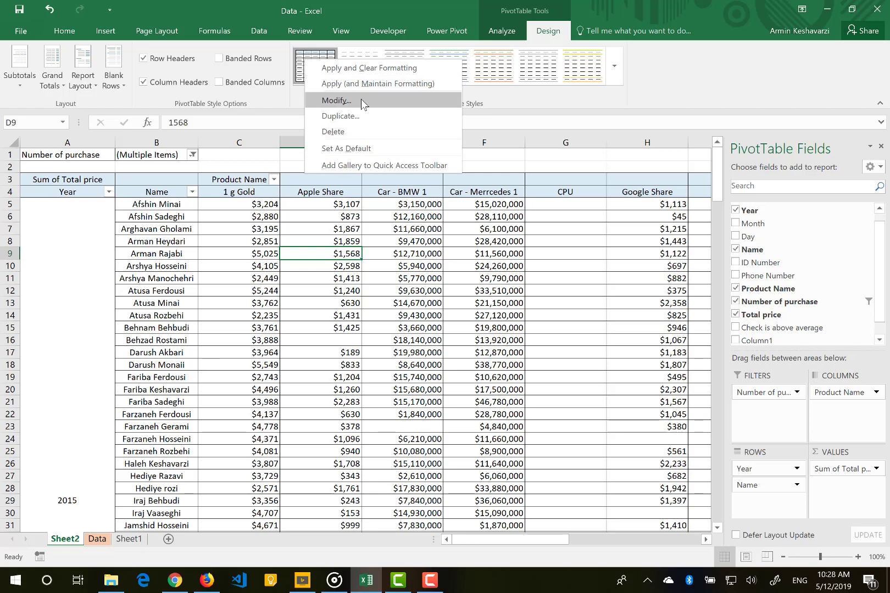
pyautogui.click(336, 101)
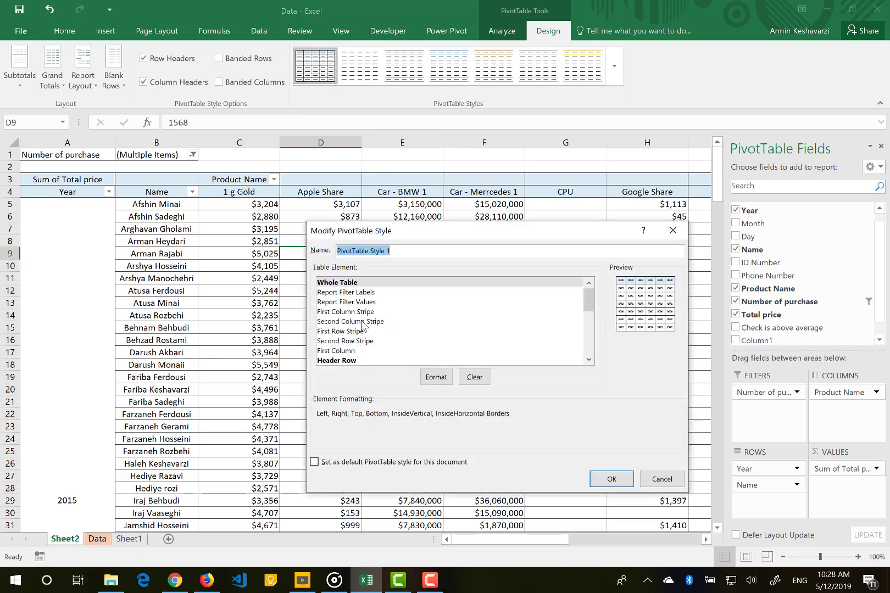
pyautogui.click(333, 352)
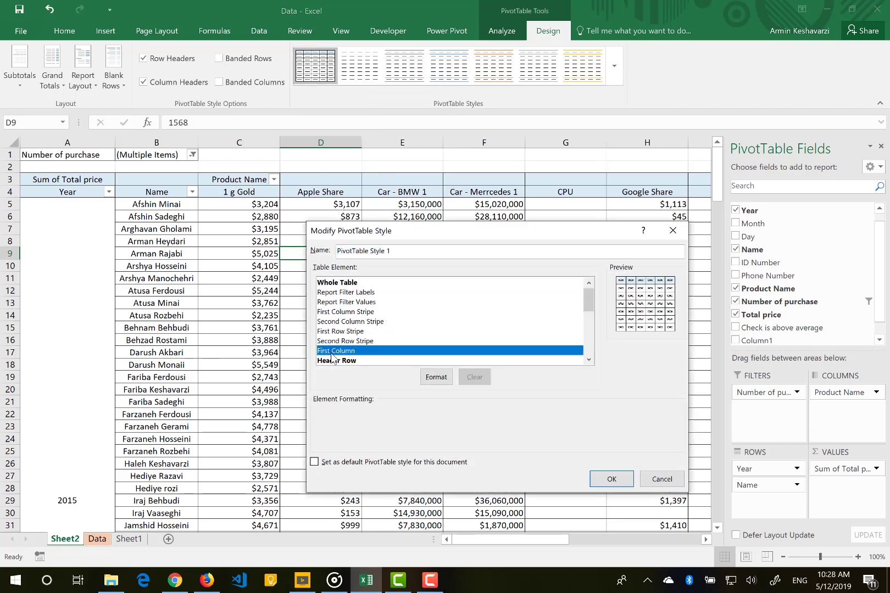
pyautogui.click(432, 377)
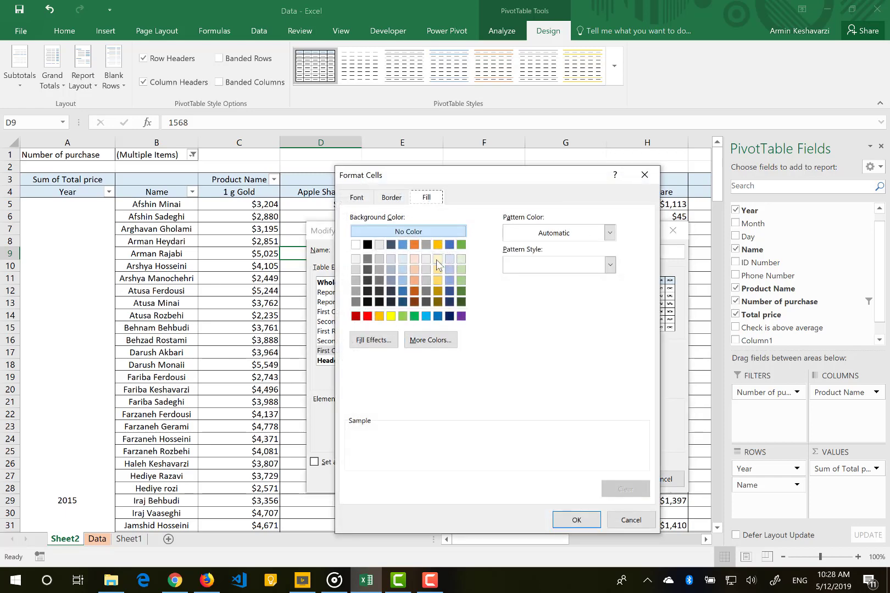
pyautogui.click(461, 260)
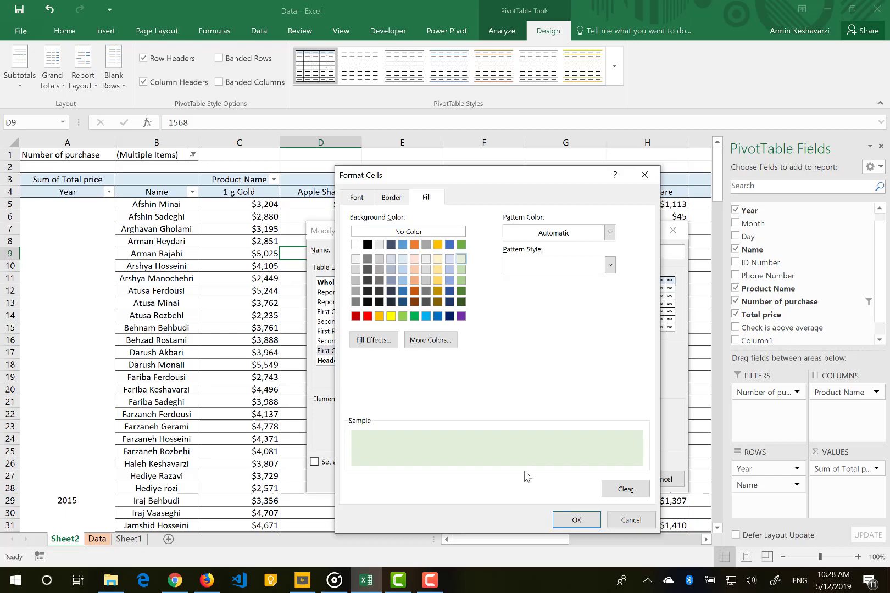
pyautogui.click(576, 520)
pyautogui.click(603, 479)
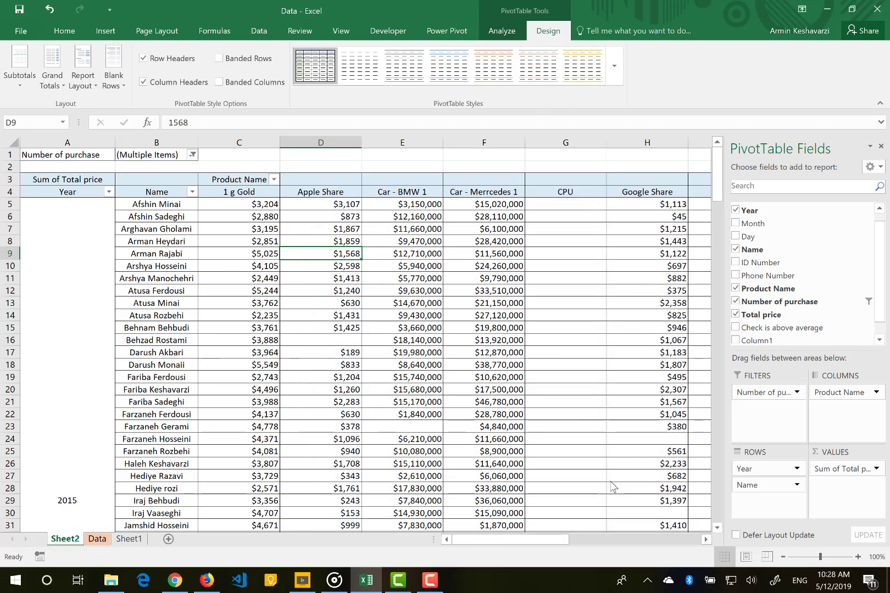
# Review the header and first-column shading through the year groups, total rows and Grand Total column
pyautogui.scroll(-2, 429, 336)
pyautogui.scroll(-20, 429, 336)
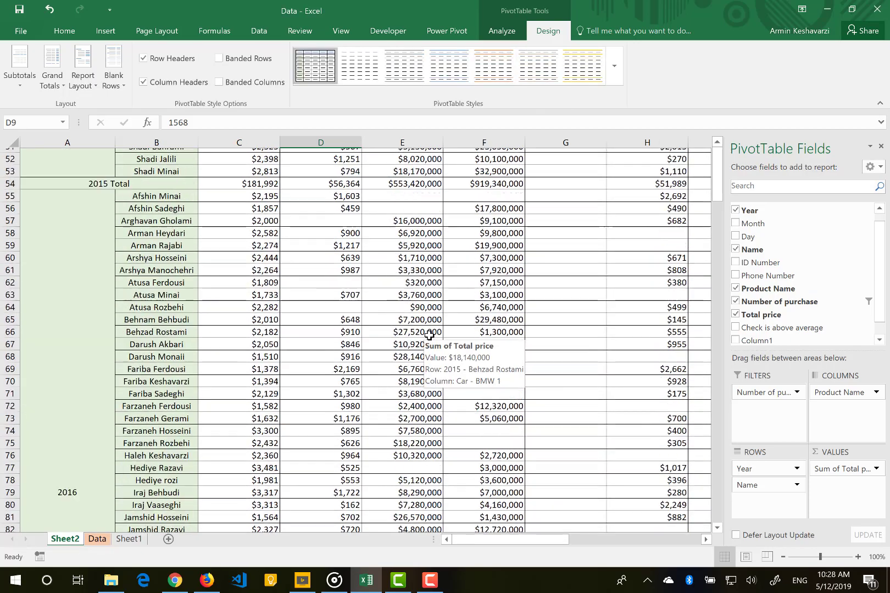
pyautogui.scroll(-4, 429, 336)
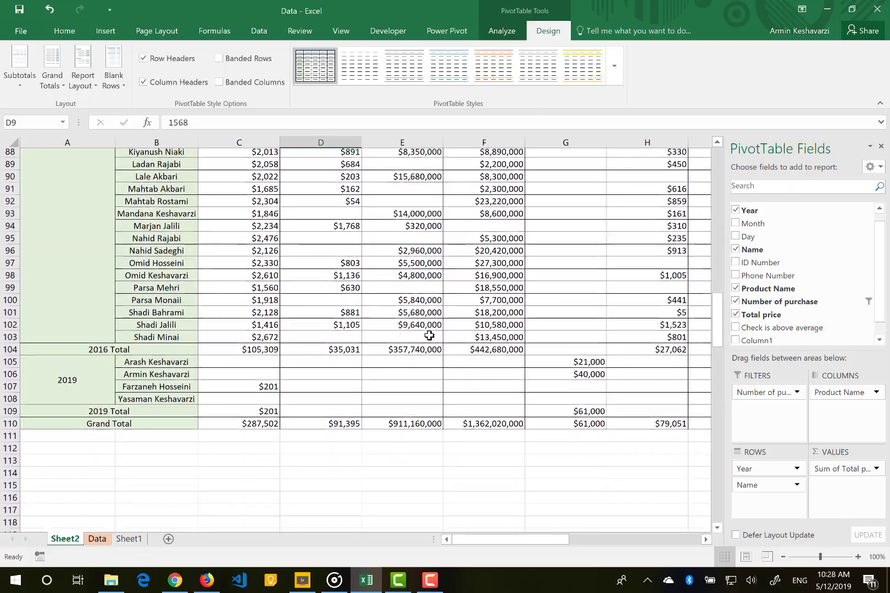
pyautogui.scroll(15, 430, 336)
pyautogui.scroll(15, 429, 335)
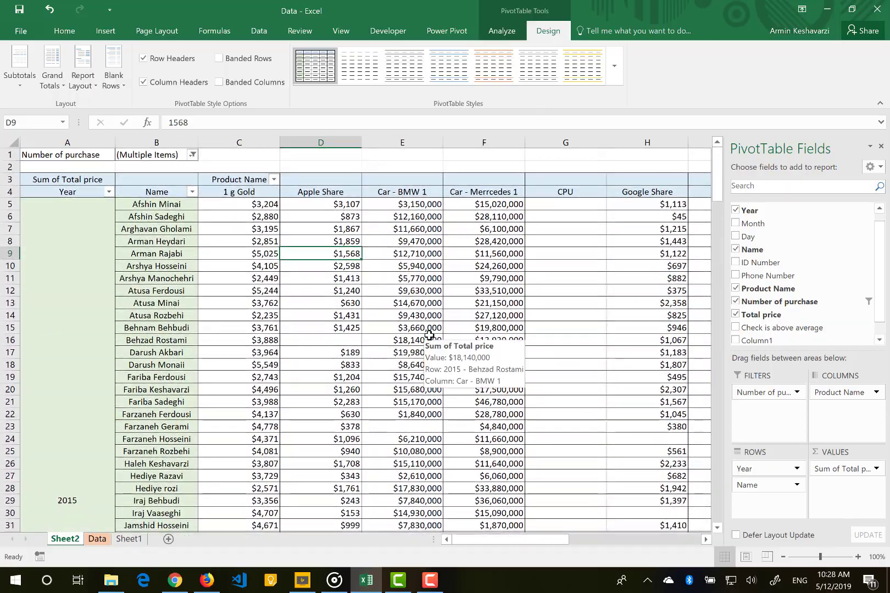
pyautogui.hscroll(4, 429, 336)
pyautogui.hscroll(1, 429, 335)
pyautogui.hscroll(-5, 429, 336)
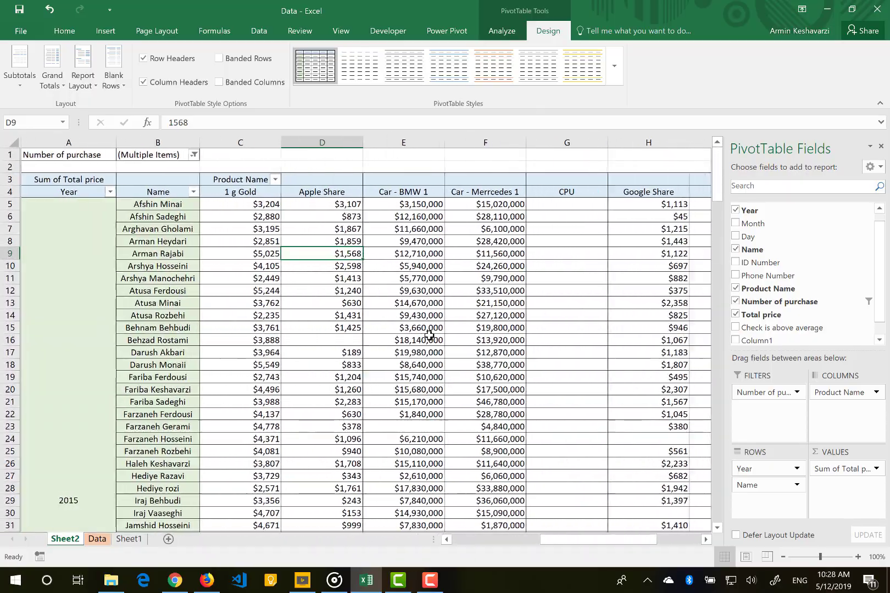
pyautogui.hscroll(4, 429, 336)
pyautogui.click(487, 427)
pyautogui.hscroll(2, 149, 234)
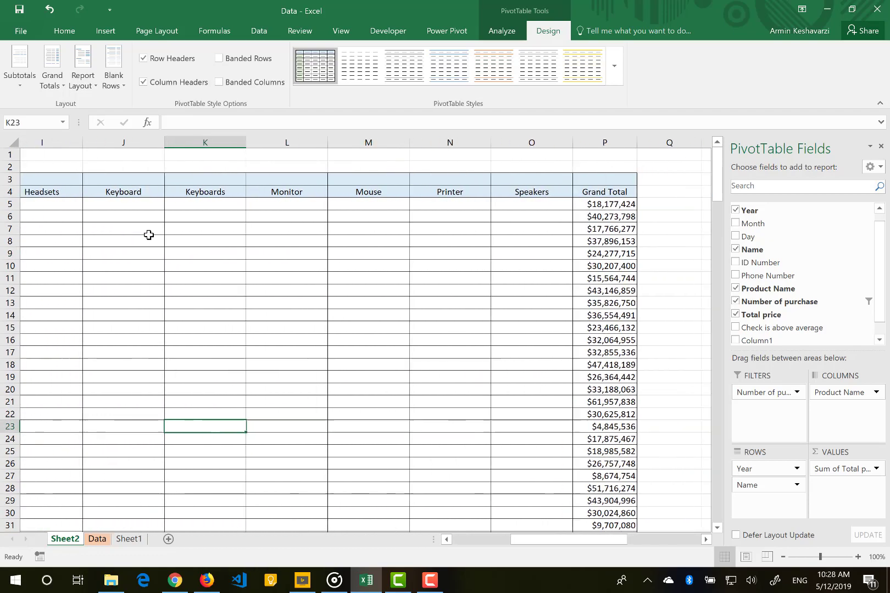
pyautogui.hscroll(-6, 148, 234)
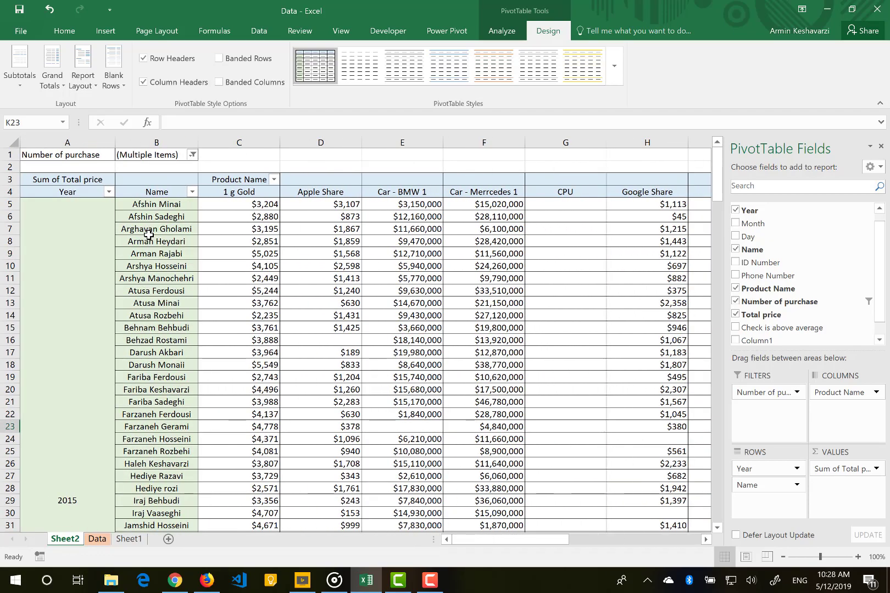
# Insert a blank row above the pivot table's report filter and enlarge it to about six normal rows tall
pyautogui.click(10, 154)
pyautogui.rightClick(11, 155)
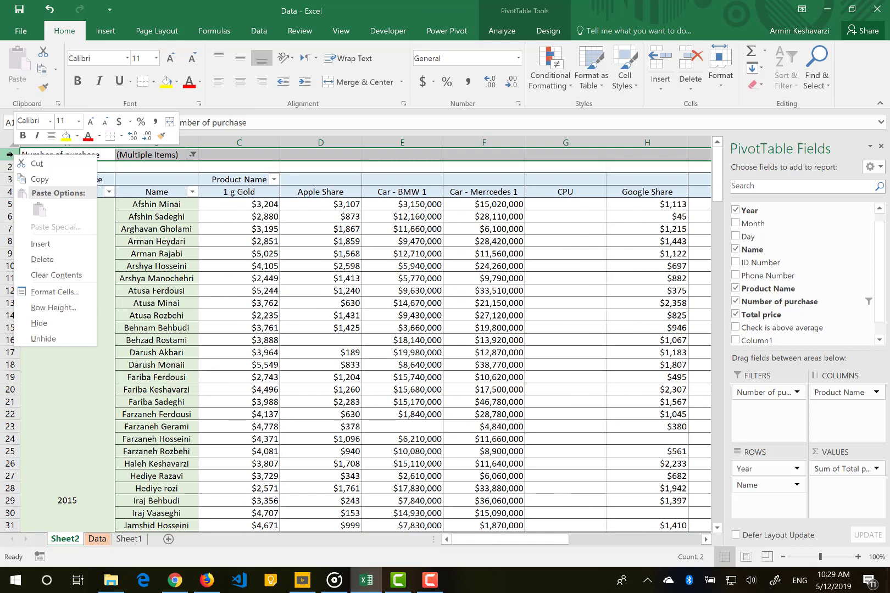
pyautogui.click(60, 245)
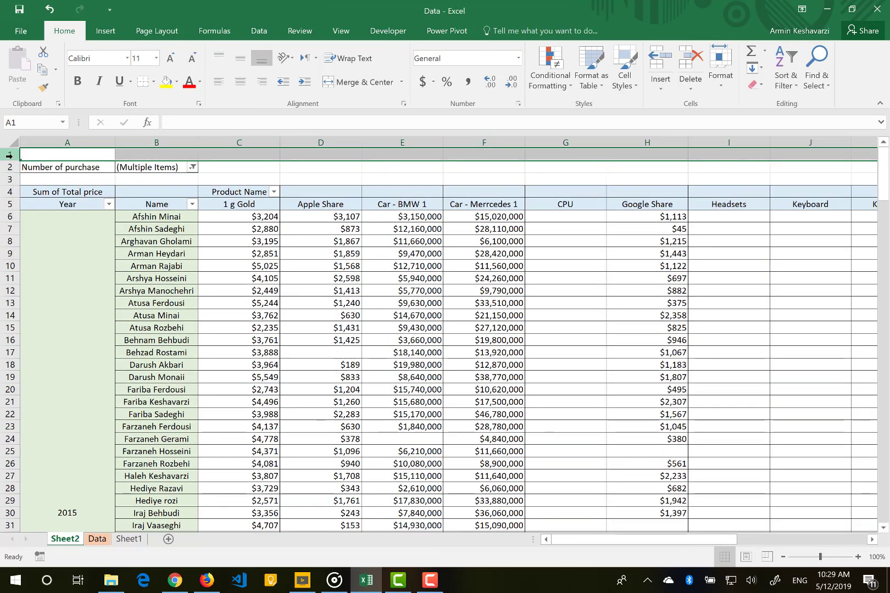
pyautogui.rightClick(10, 156)
pyautogui.press('Escape')
pyautogui.moveTo(10, 160); pyautogui.dragTo(15, 224)
pyautogui.click(292, 209)
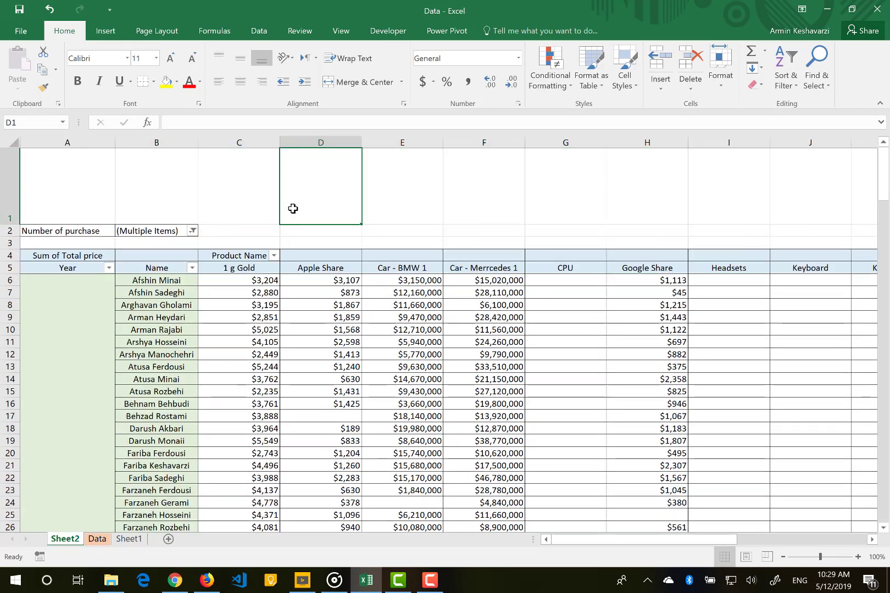
pyautogui.click(253, 330)
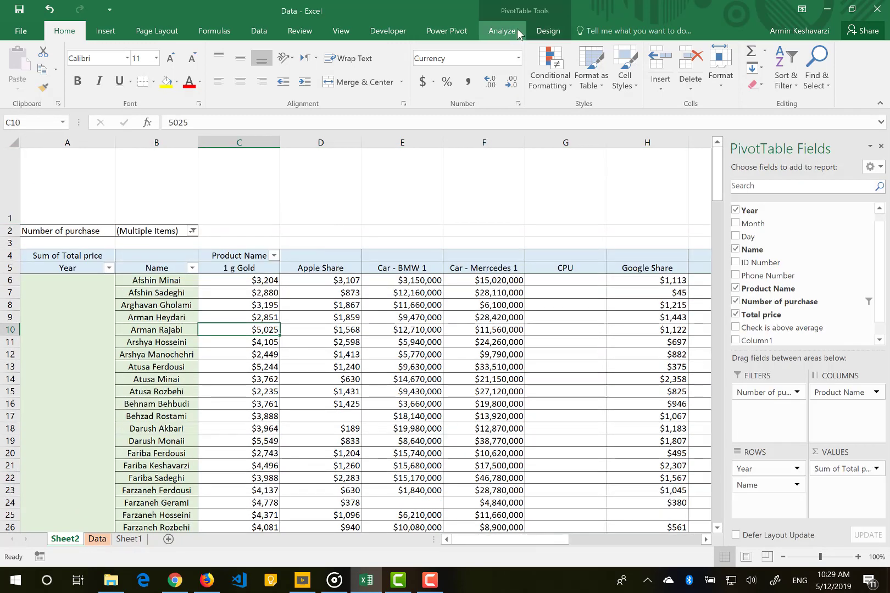
# Hide the worksheet gridlines on Sheet2
pyautogui.click(502, 31)
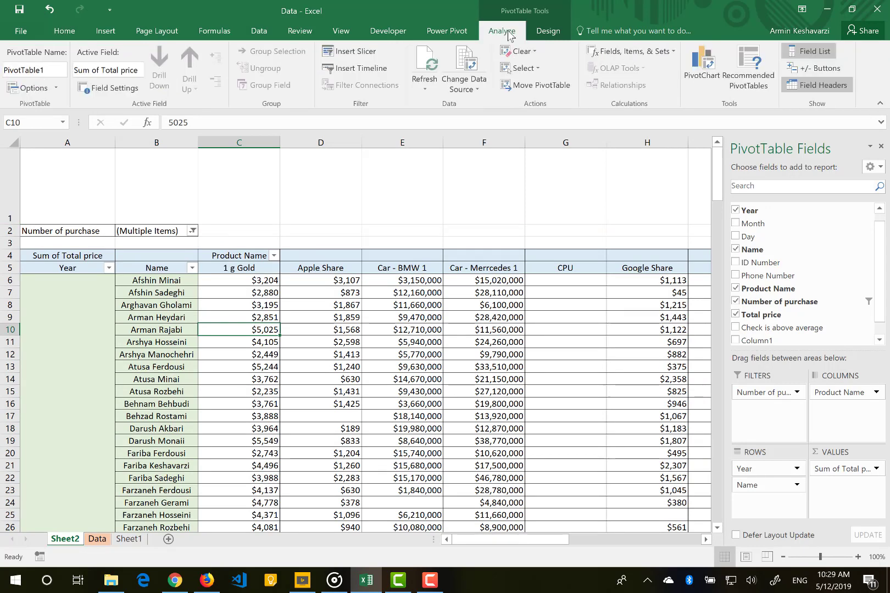
pyautogui.click(336, 33)
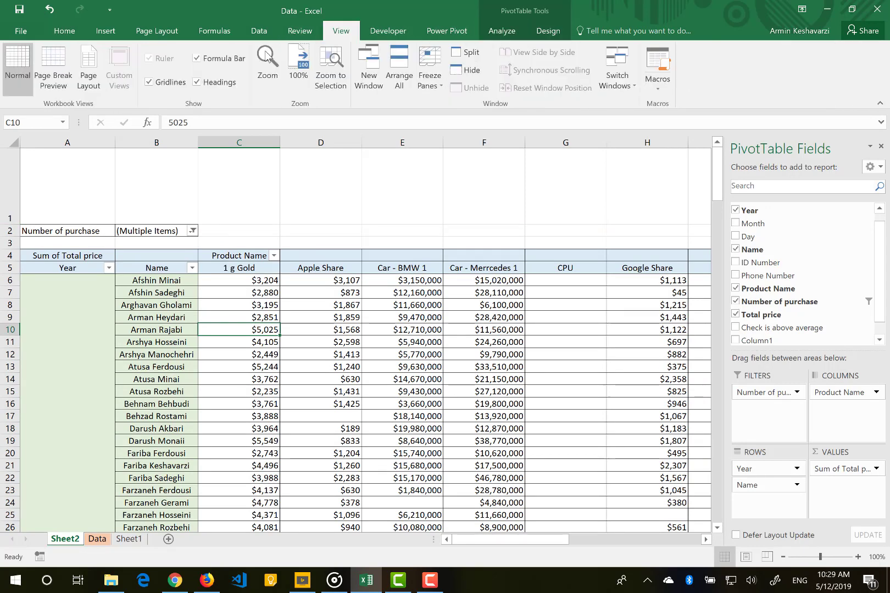
pyautogui.click(155, 86)
pyautogui.click(196, 323)
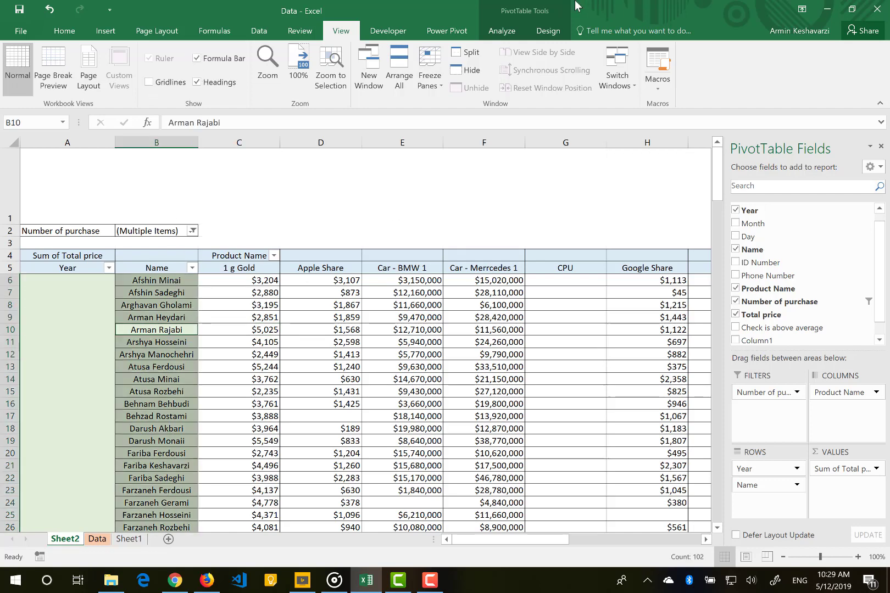
# Insert a slicer for the pivot table's Product Name field
pyautogui.click(556, 27)
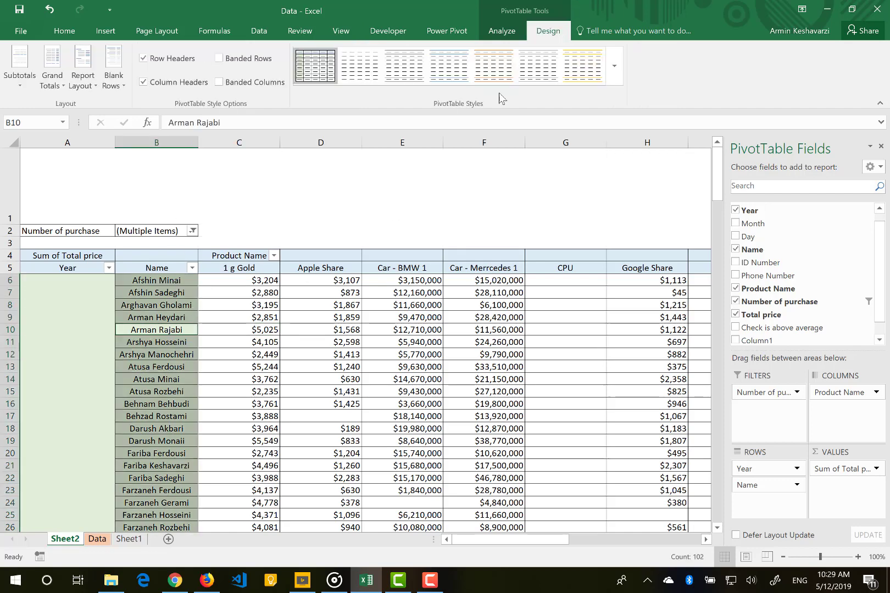
pyautogui.click(509, 29)
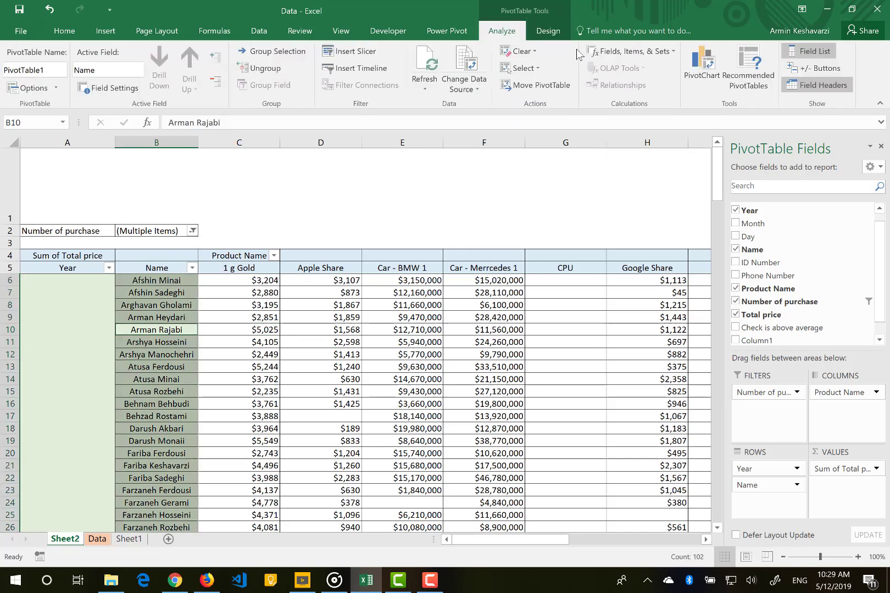
pyautogui.click(345, 53)
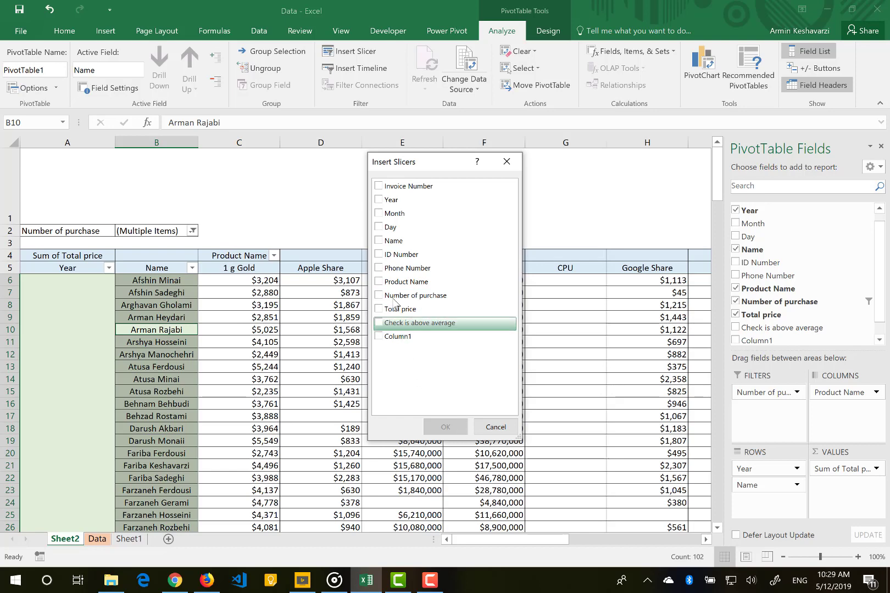
pyautogui.click(379, 298)
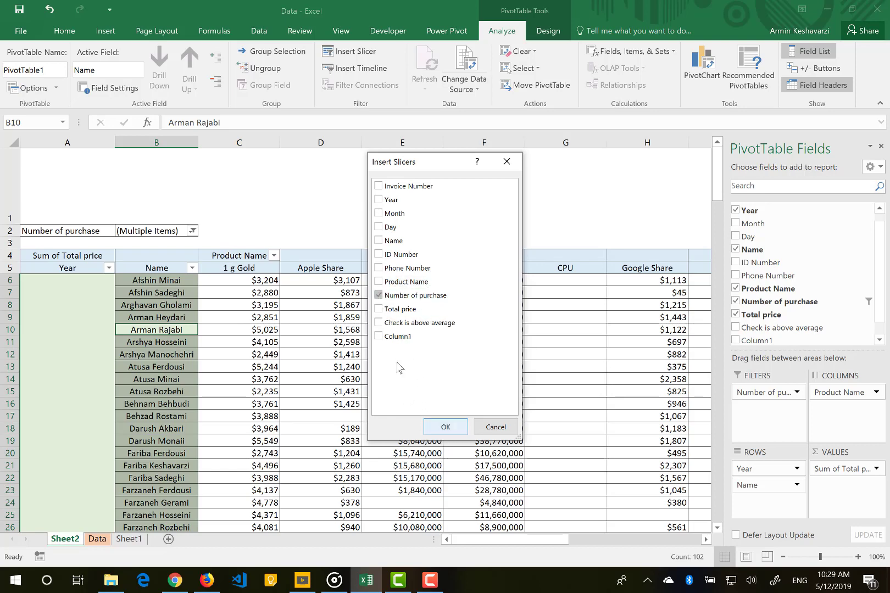
pyautogui.click(379, 296)
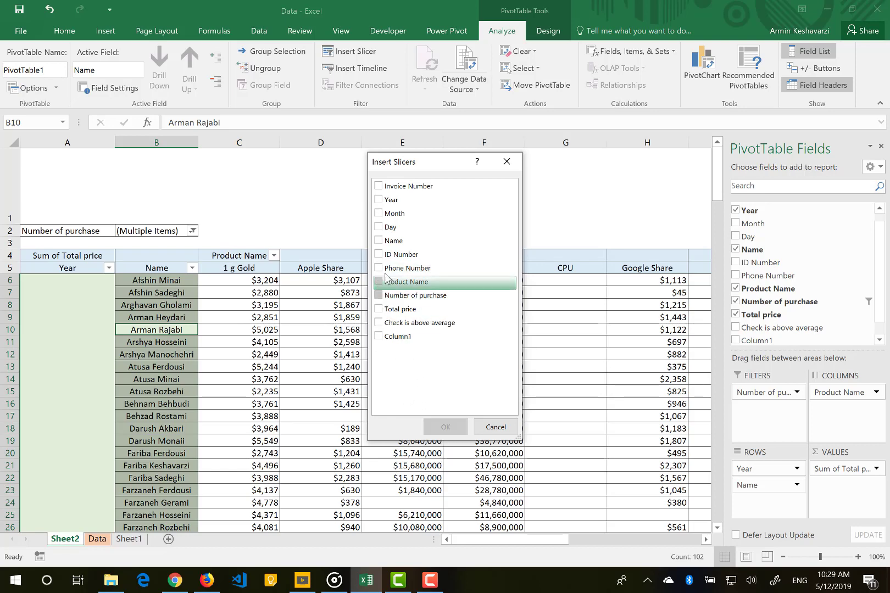
pyautogui.click(379, 282)
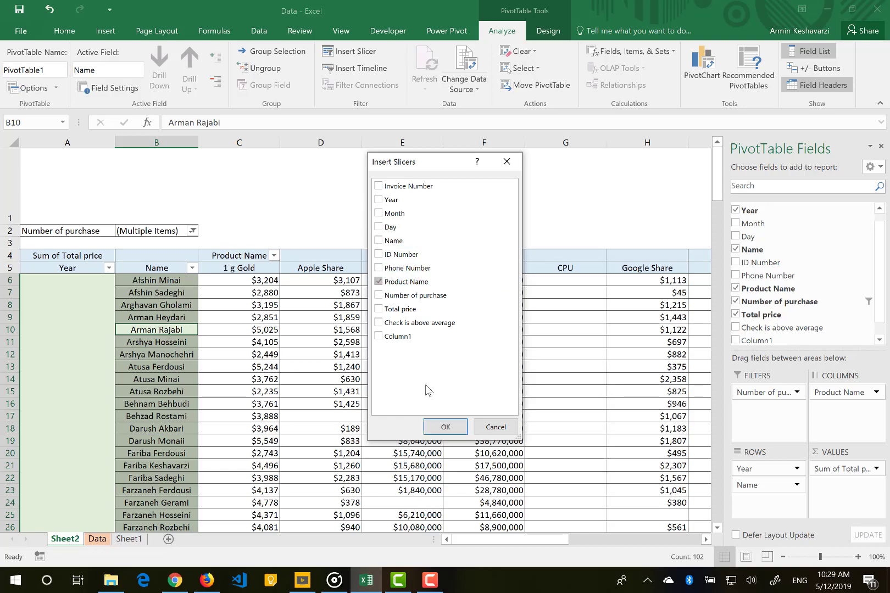
pyautogui.click(458, 433)
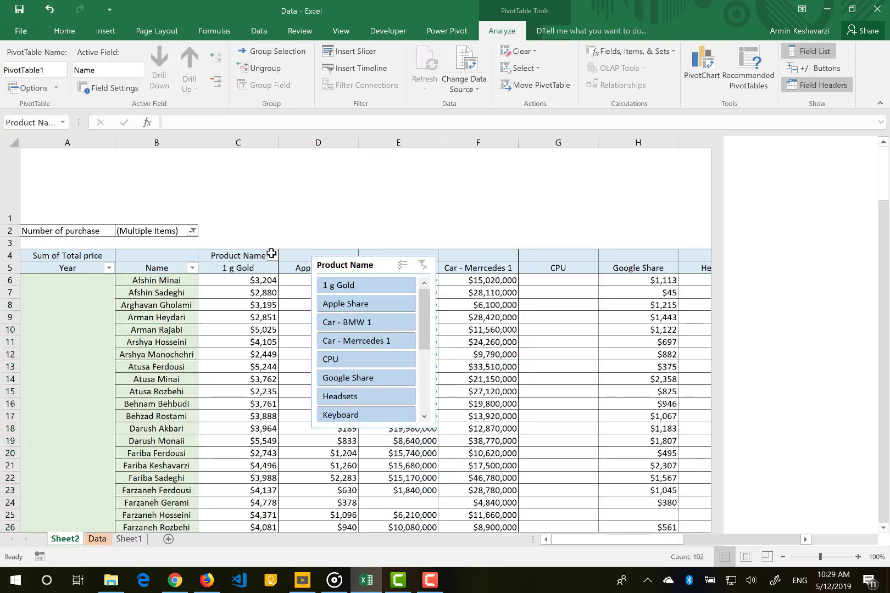
# Filter the (blank) item out of the pivot table's Product Name column labels
pyautogui.click(271, 256)
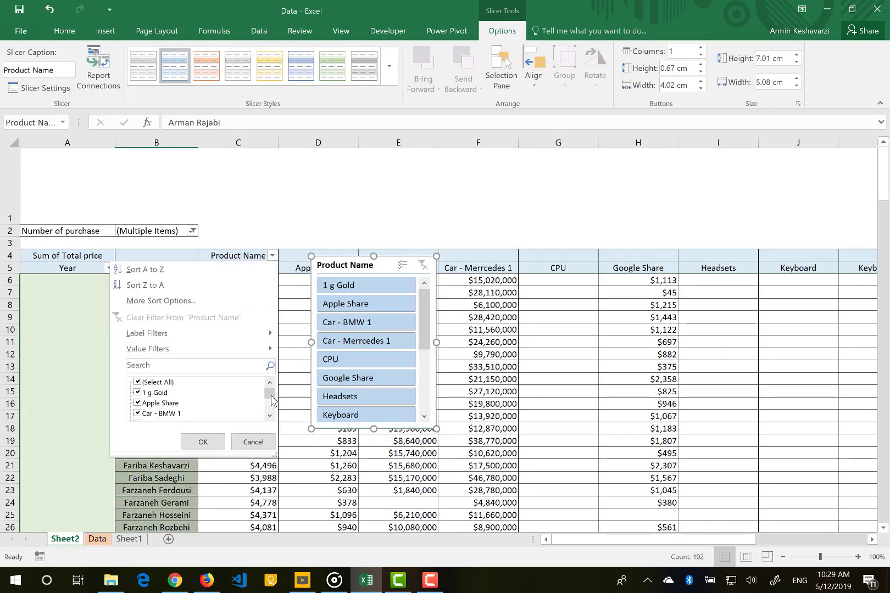
pyautogui.moveTo(269, 394); pyautogui.dragTo(268, 419)
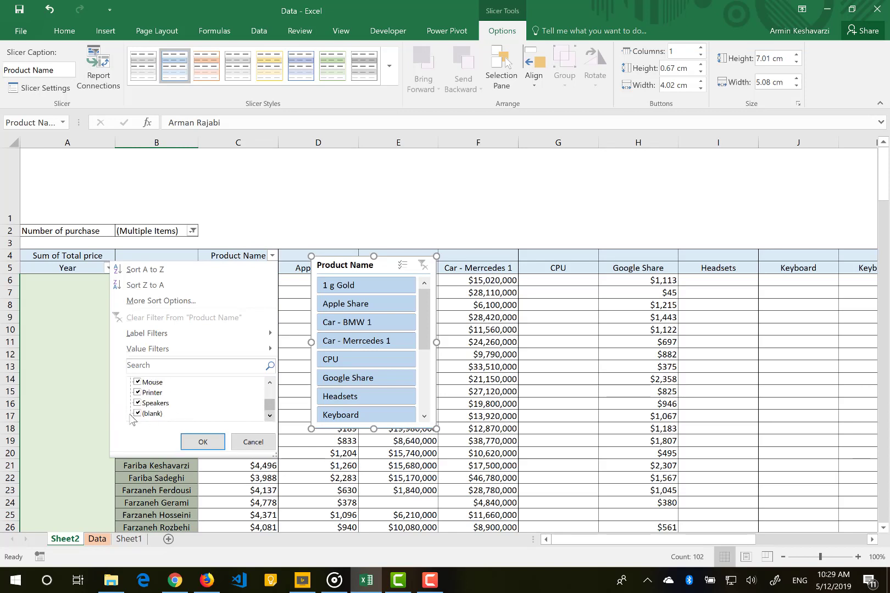
pyautogui.click(201, 443)
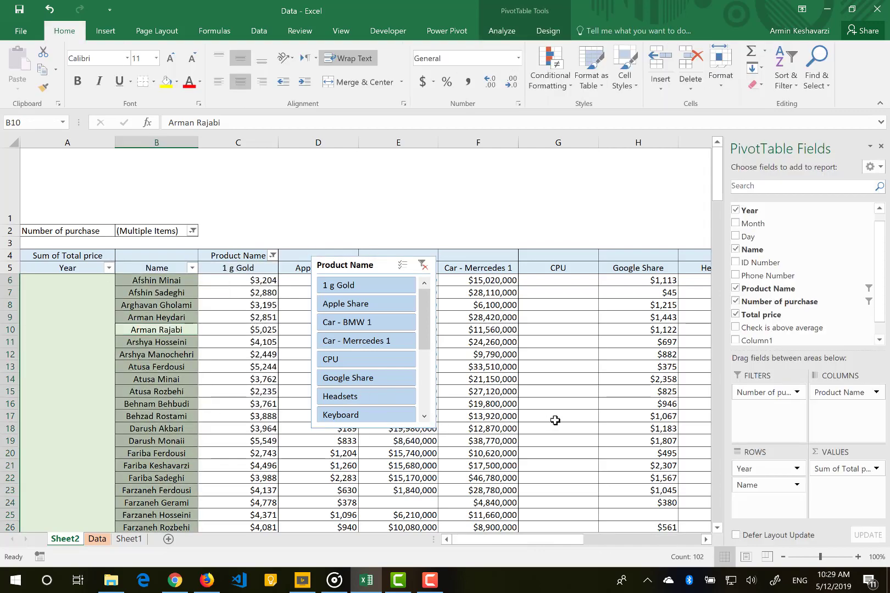
pyautogui.click(555, 420)
pyautogui.hscroll(5, 555, 421)
pyautogui.hscroll(-5, 555, 421)
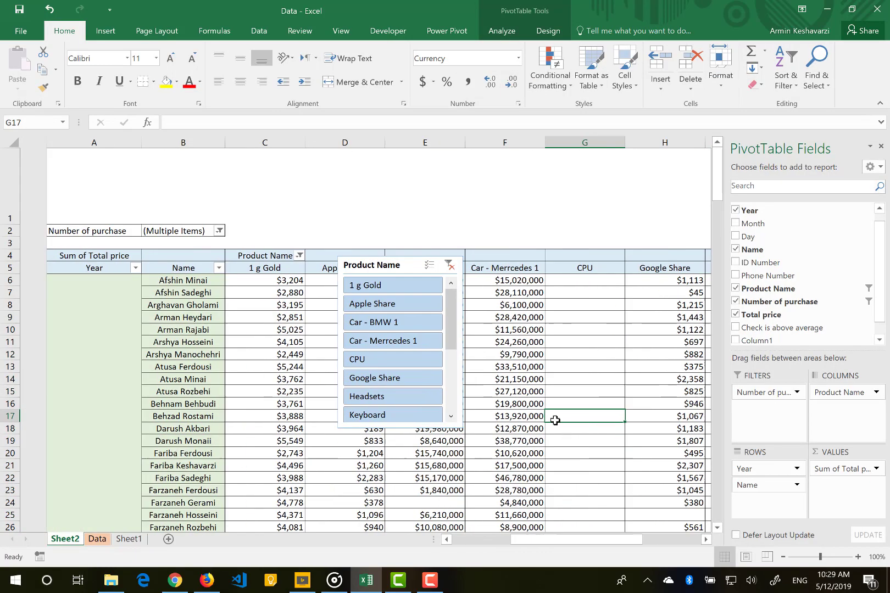
# Move the Product Name slicer into the tall blank row above the report filter and shrink it to about 2.9 cm high
pyautogui.hscroll(1, 555, 420)
pyautogui.moveTo(349, 260); pyautogui.dragTo(57, 155)
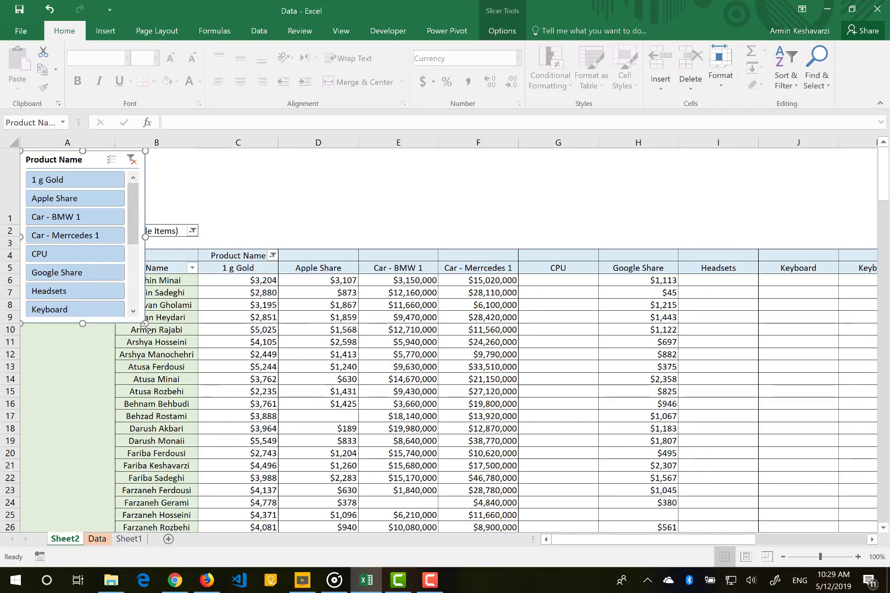
pyautogui.moveTo(145, 323); pyautogui.dragTo(148, 221)
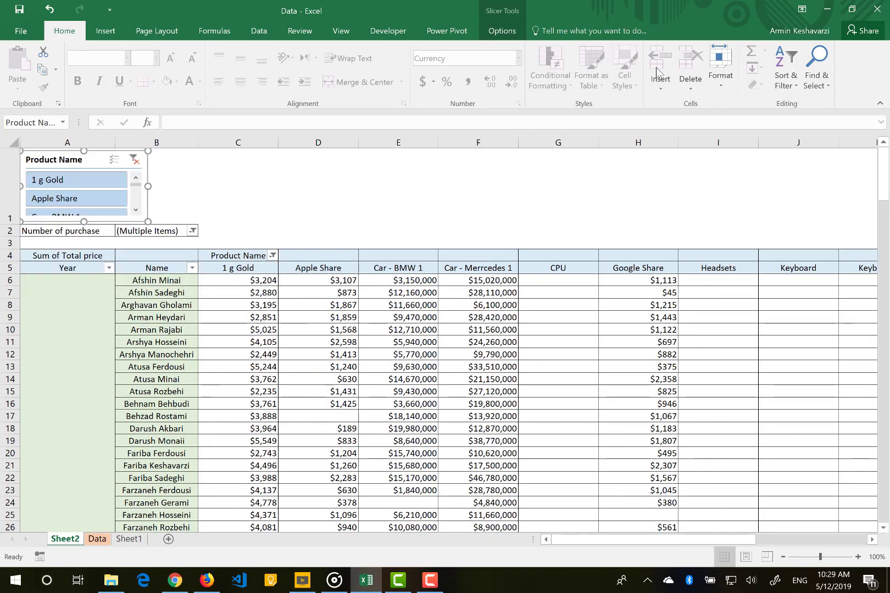
pyautogui.click(492, 34)
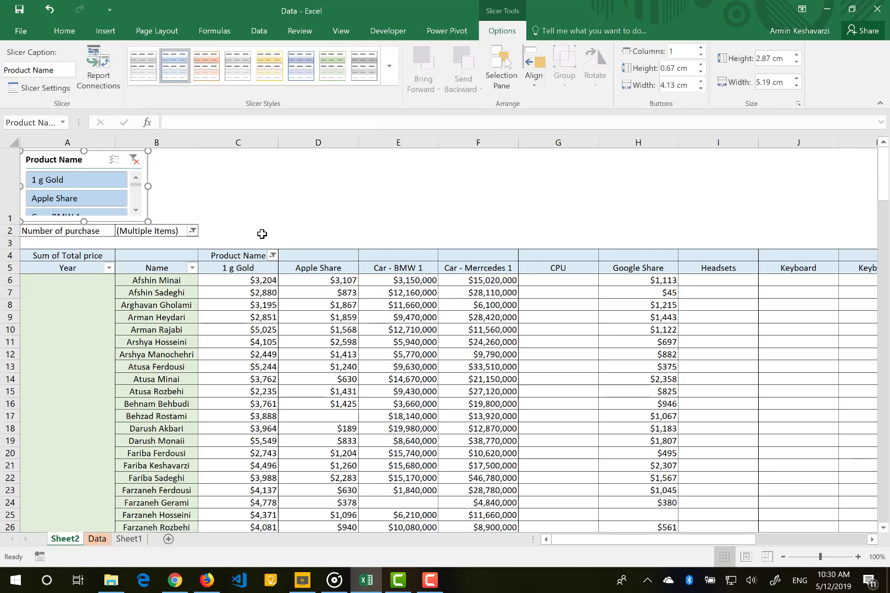
pyautogui.click(272, 256)
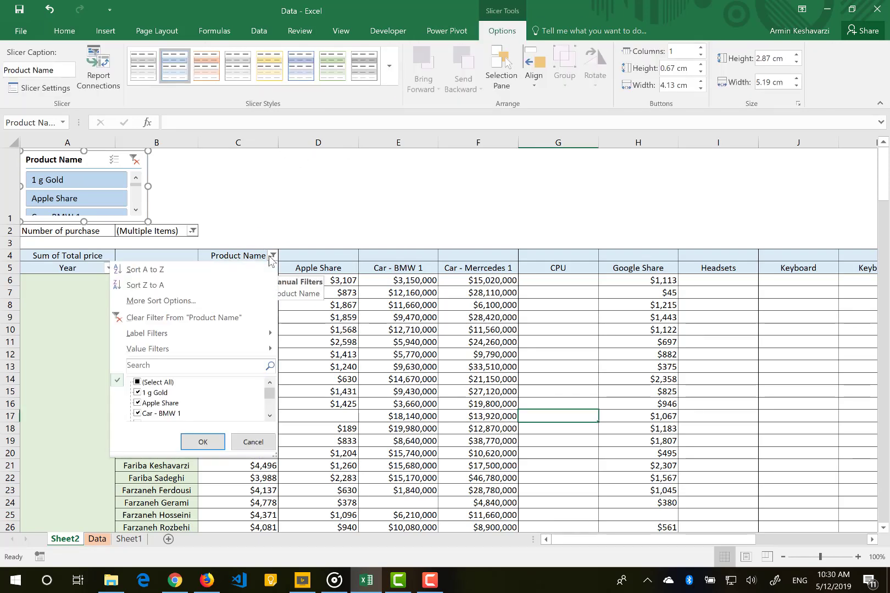
pyautogui.click(182, 318)
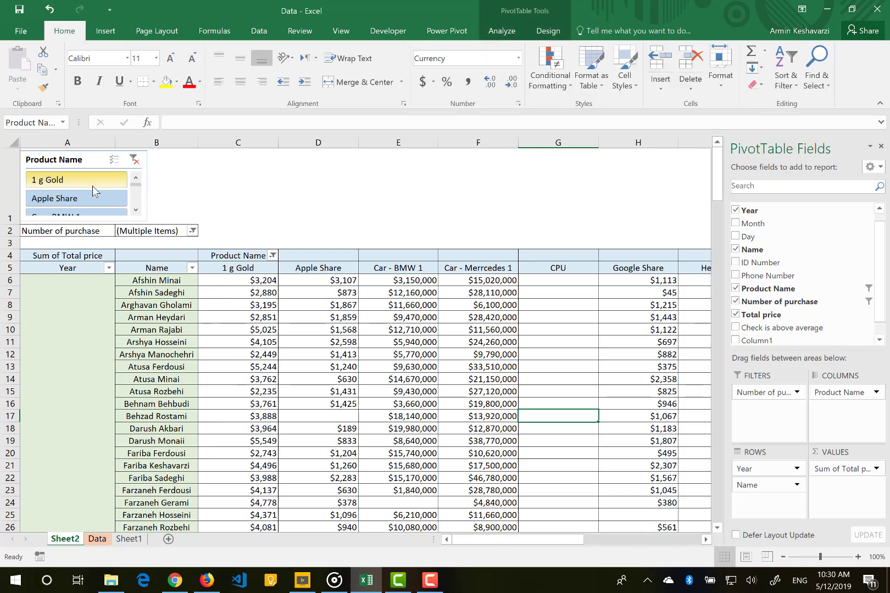
pyautogui.click(551, 33)
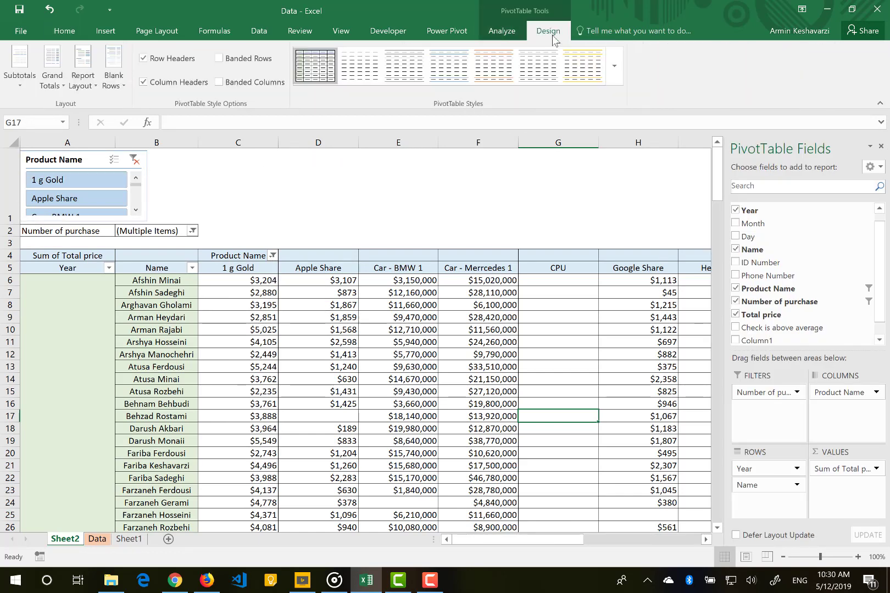
pyautogui.click(487, 30)
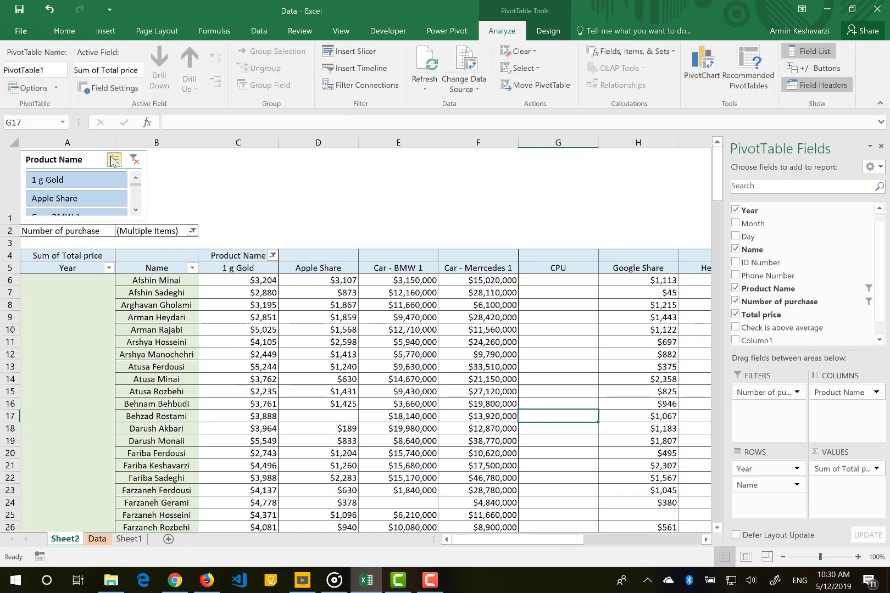
# Arrange the Product Name slicer's buttons in 7 columns and widen the slicer to about 30.9 cm
pyautogui.click(89, 159)
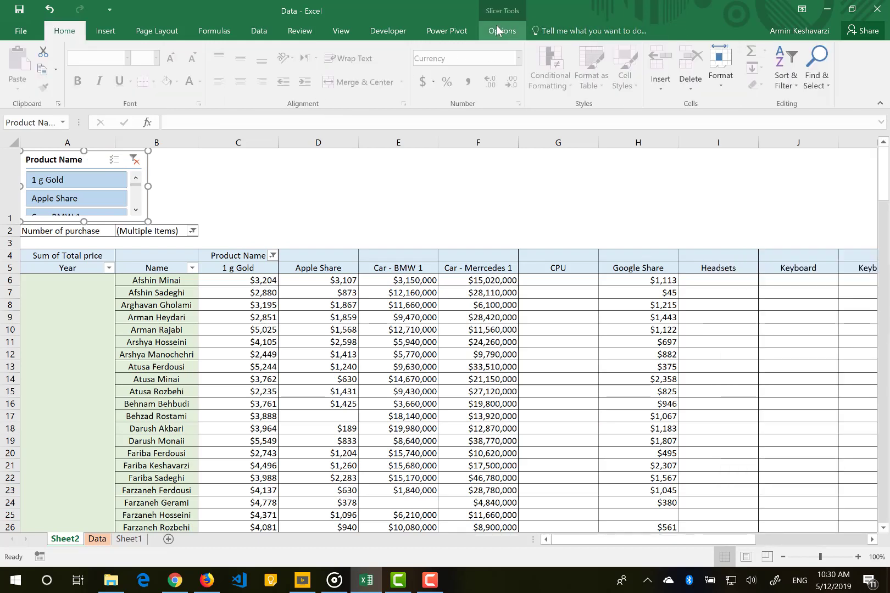
pyautogui.click(501, 32)
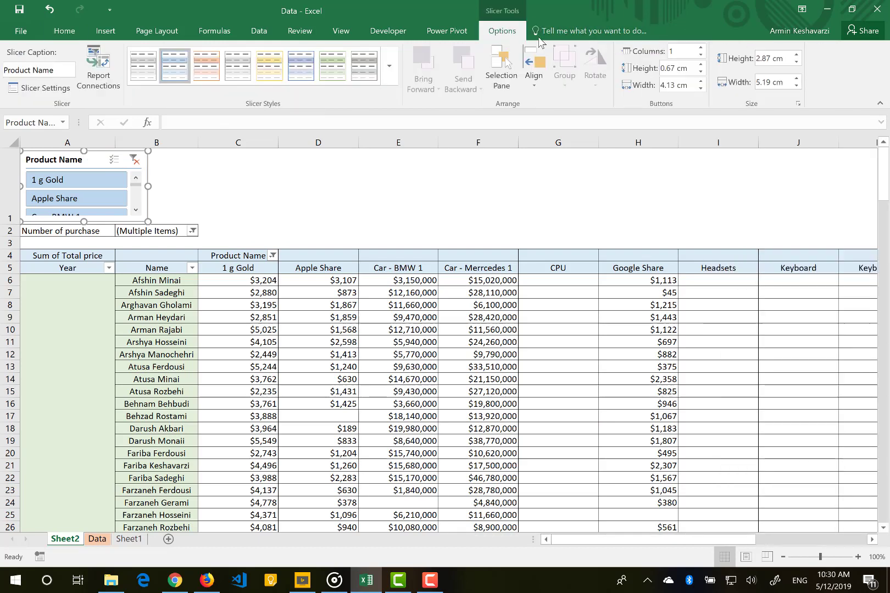
pyautogui.click(702, 47)
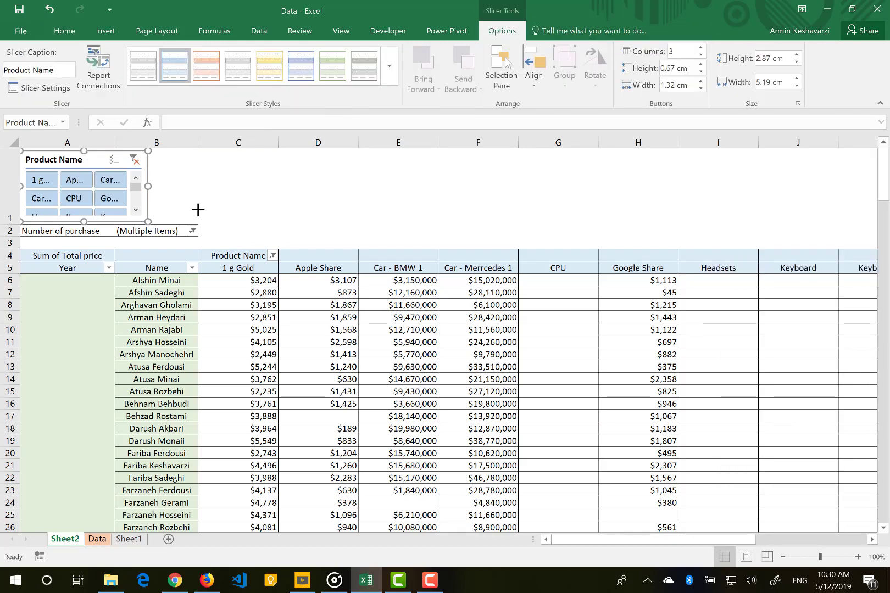
pyautogui.moveTo(197, 209); pyautogui.dragTo(686, 233)
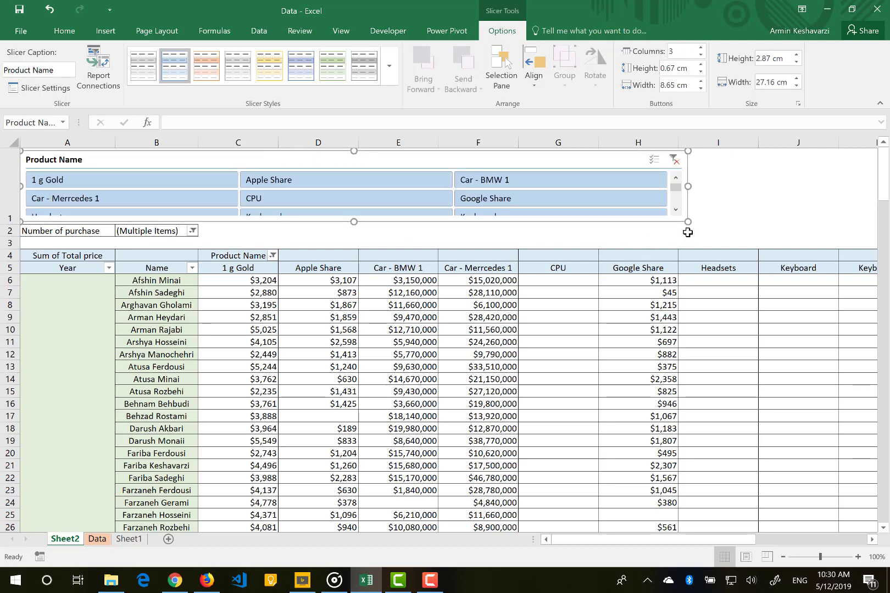
pyautogui.click(701, 48)
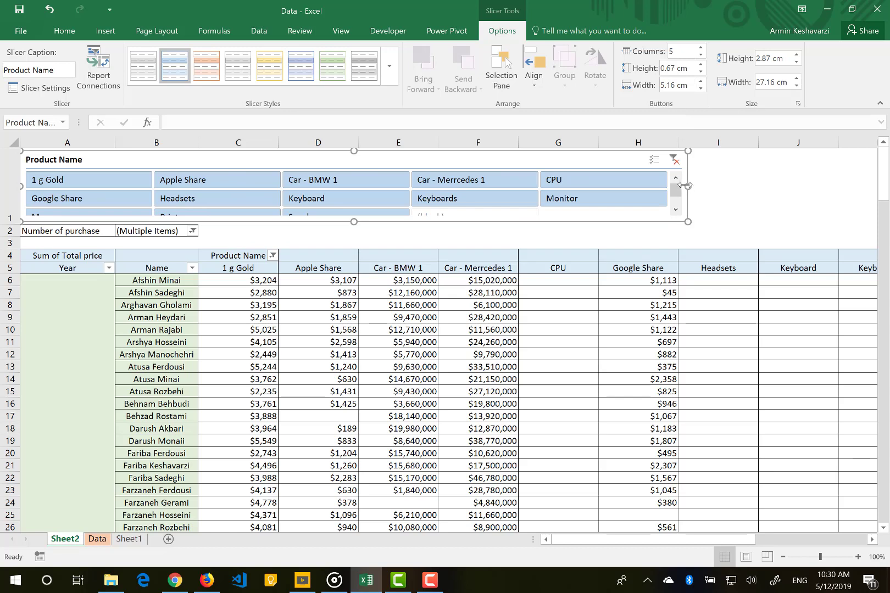
pyautogui.moveTo(687, 186); pyautogui.dragTo(780, 189)
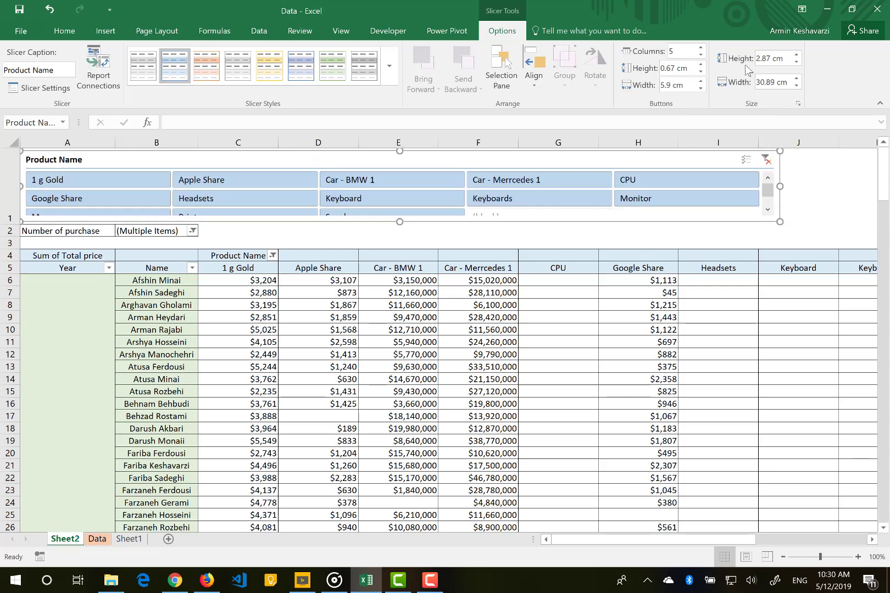
pyautogui.click(701, 48)
pyautogui.click(492, 292)
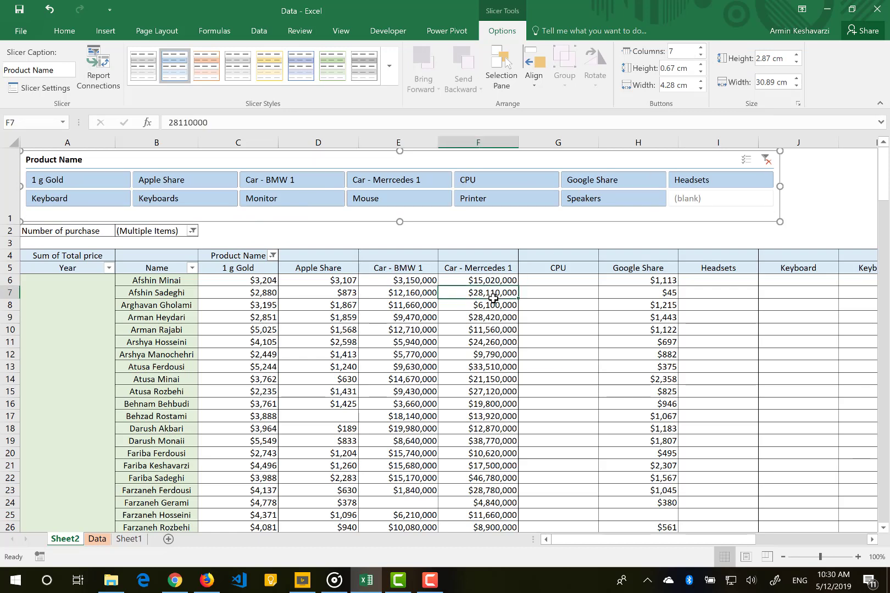
# Filter the pivot table to 1 g Gold with the slicer and look through the filtered rows
pyautogui.click(99, 184)
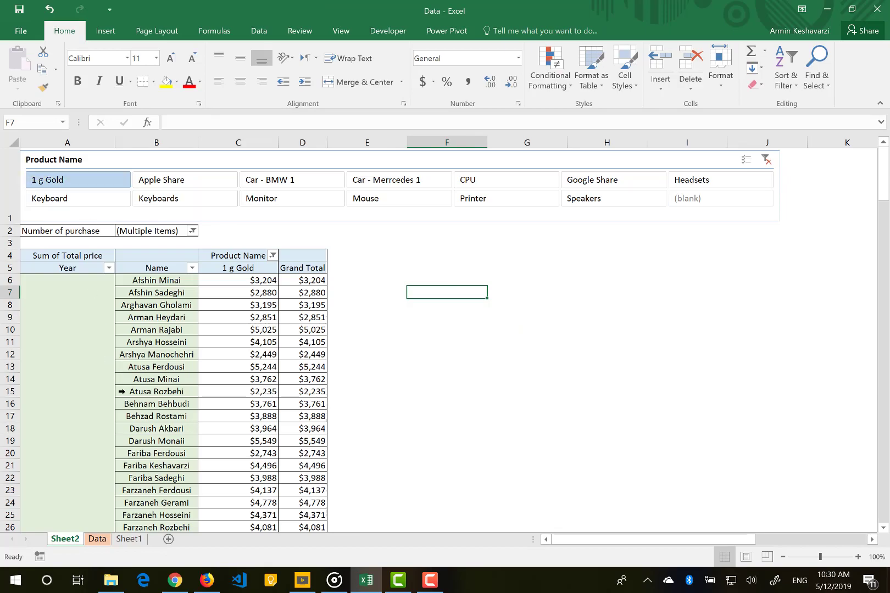
pyautogui.scroll(-8, 122, 391)
pyautogui.scroll(-20, 121, 391)
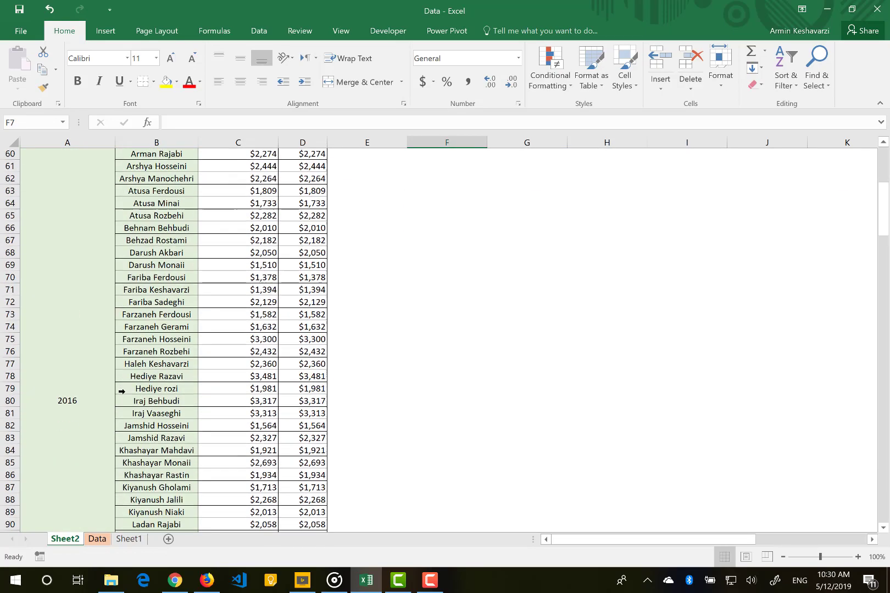
pyautogui.scroll(20, 122, 391)
pyautogui.scroll(-1, 122, 391)
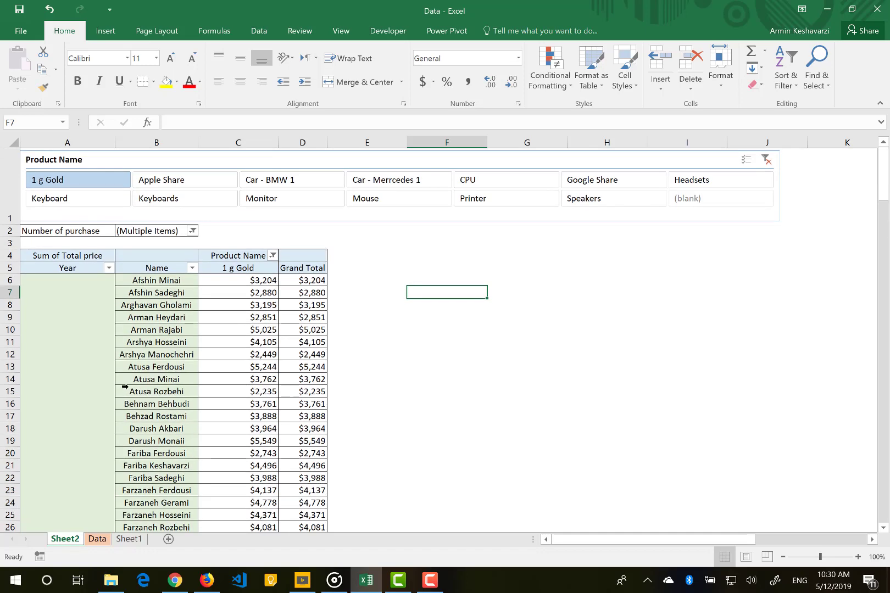
# Switch the slicer filter through Apple Share, Car - BMW 1, Car - Merrcedes 1 and CPU, ending on Google Share
pyautogui.click(185, 180)
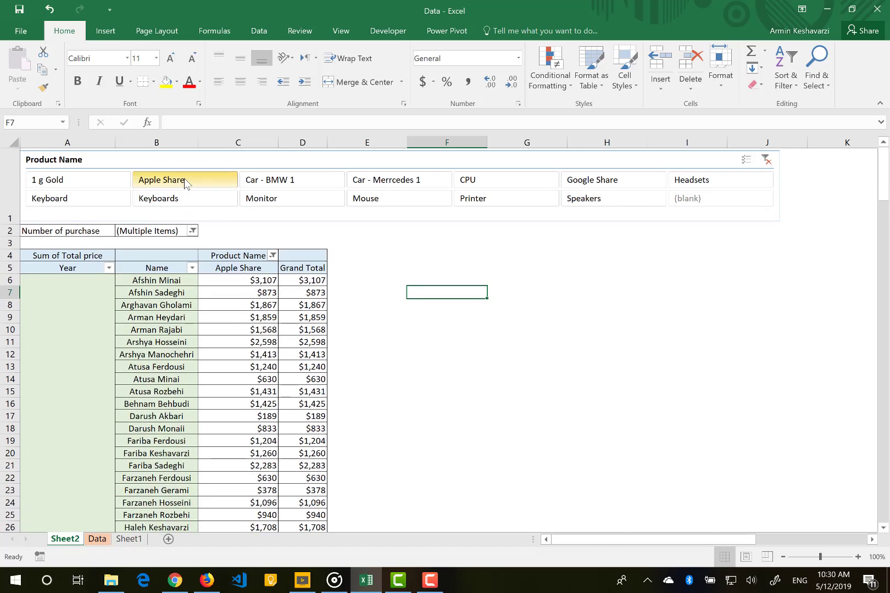
pyautogui.click(259, 181)
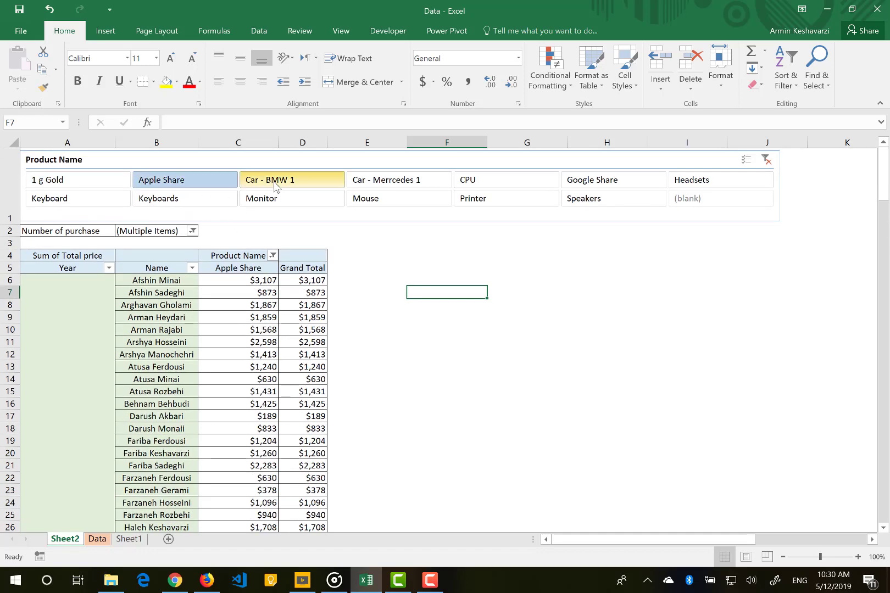
pyautogui.click(383, 179)
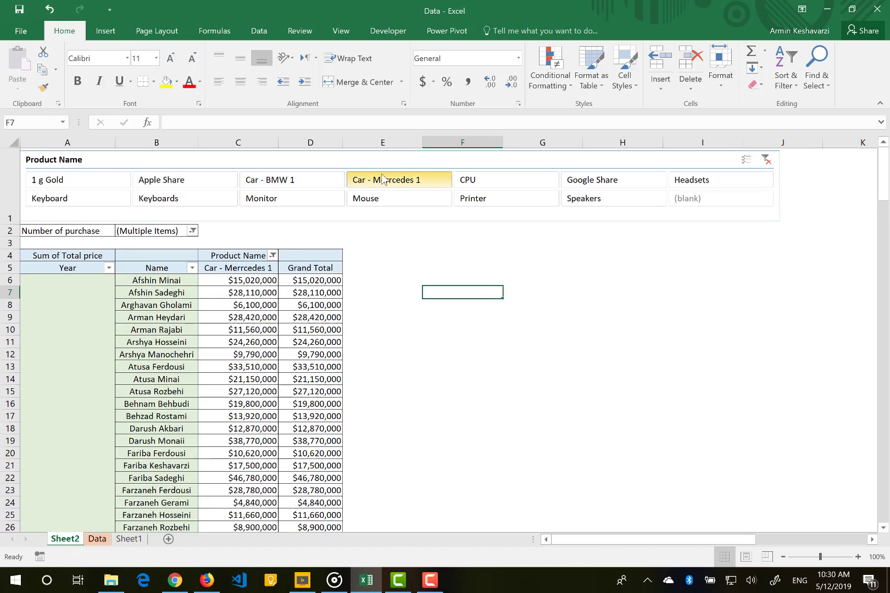
pyautogui.click(532, 180)
pyautogui.click(640, 181)
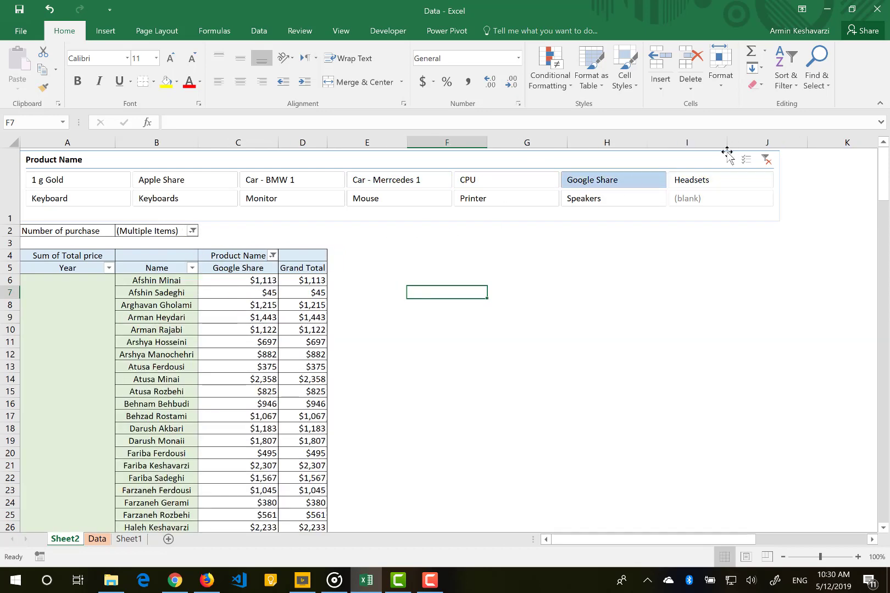
# Clear the Product Name slicer filter and look across all product columns of the pivot table
pyautogui.click(767, 161)
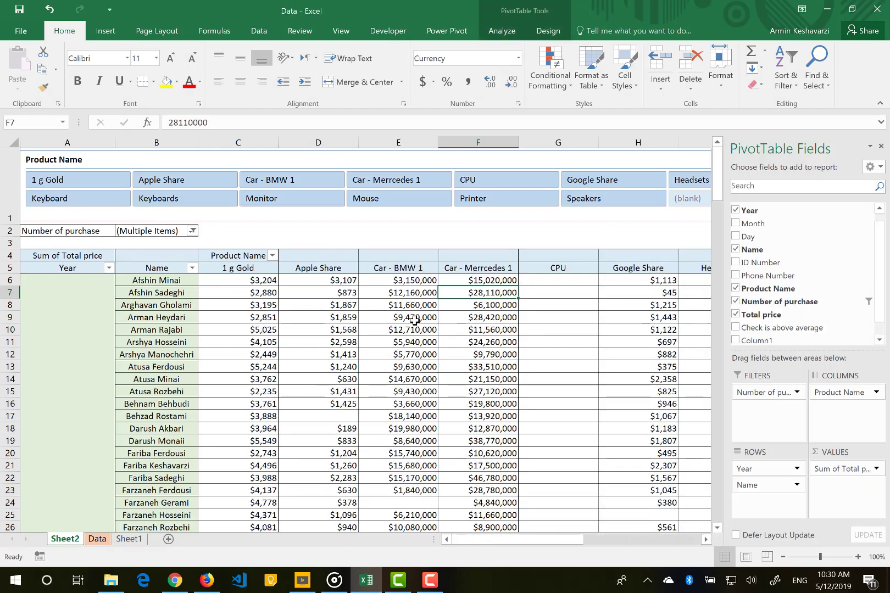
pyautogui.click(413, 317)
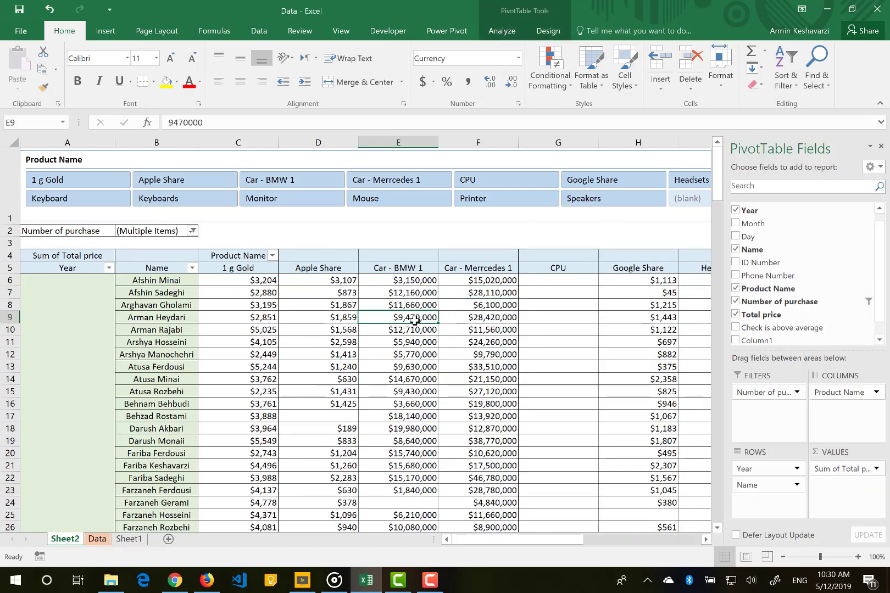
pyautogui.hscroll(6, 414, 321)
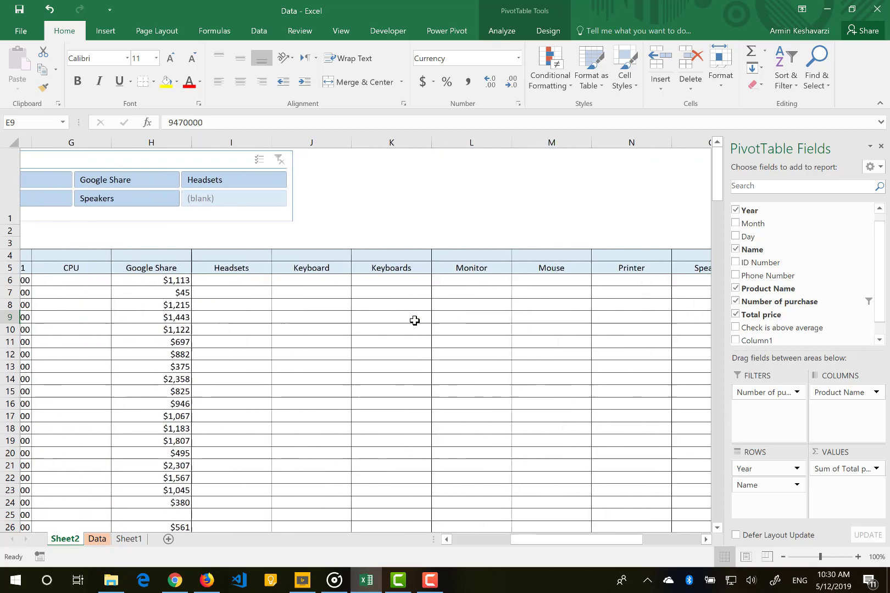
pyautogui.hscroll(4, 568, 359)
pyautogui.hscroll(-5, 568, 359)
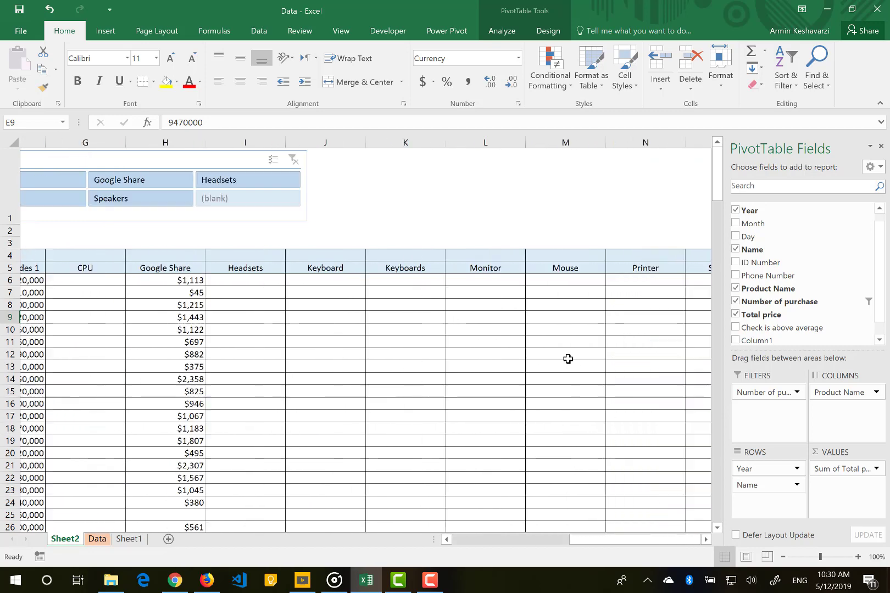
pyautogui.hscroll(-6, 569, 359)
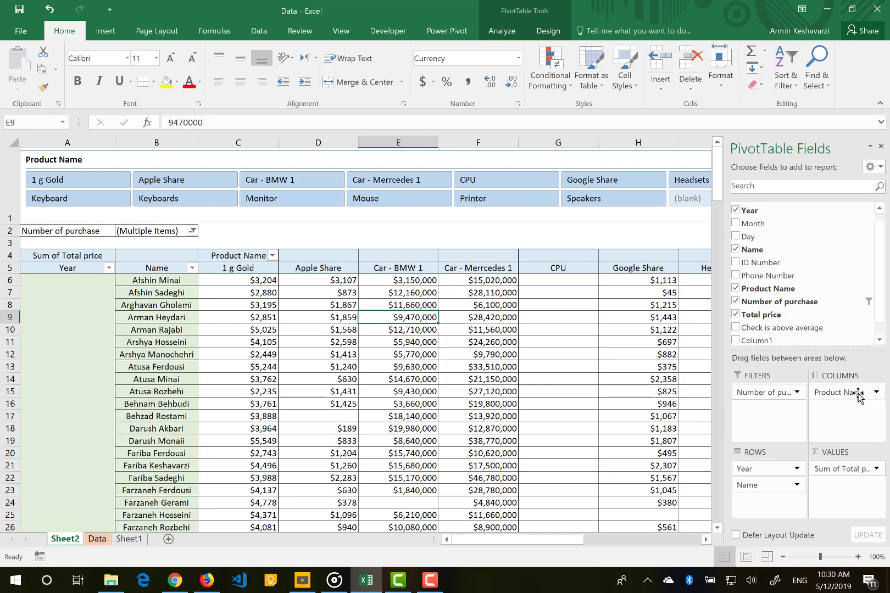
# Remove Product Name from the pivot table's columns and look through the remaining name rows and yearly totals
pyautogui.moveTo(858, 394); pyautogui.dragTo(589, 379)
pyautogui.moveTo(585, 375); pyautogui.dragTo(585, 375)
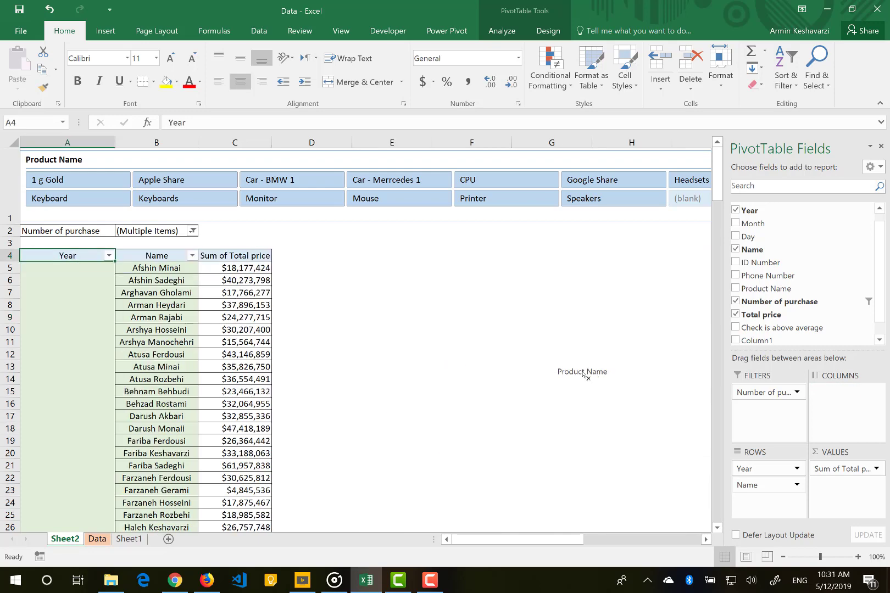
pyautogui.moveTo(209, 330)
pyautogui.scroll(-15, 209, 329)
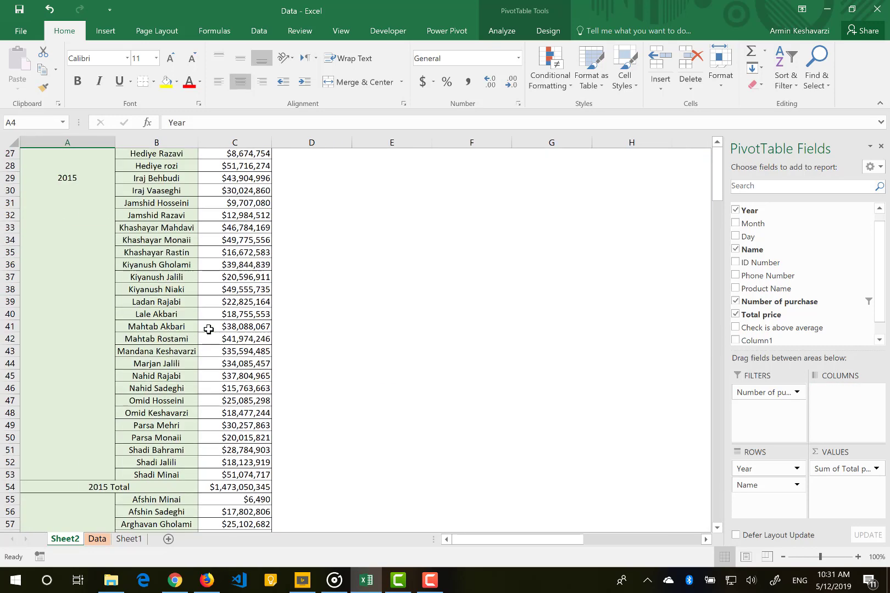
pyautogui.scroll(15, 208, 330)
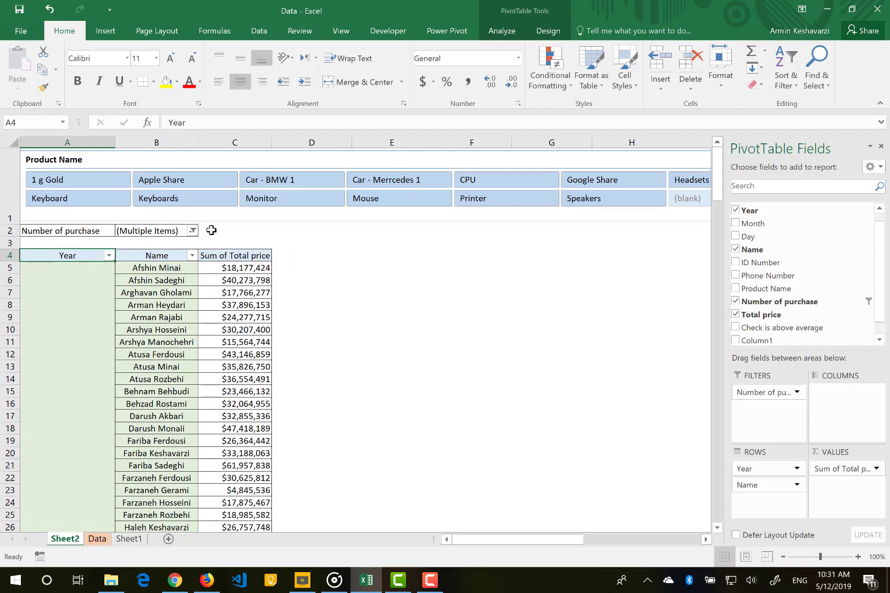
# Switch the slicer filter through Apple Share and Car - BMW 1 to Car - Merrcedes 1 and look through the filtered rows
pyautogui.click(188, 185)
pyautogui.click(262, 183)
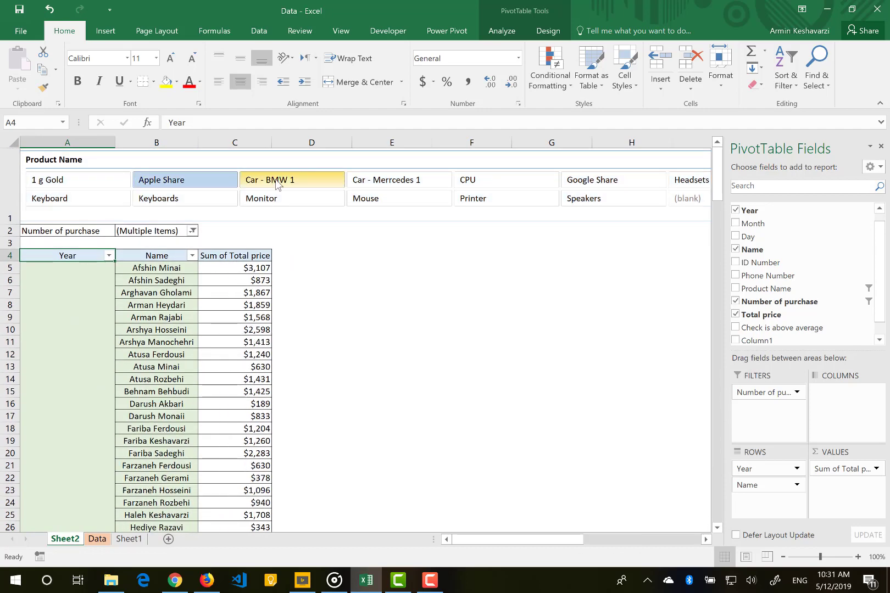
pyautogui.click(400, 185)
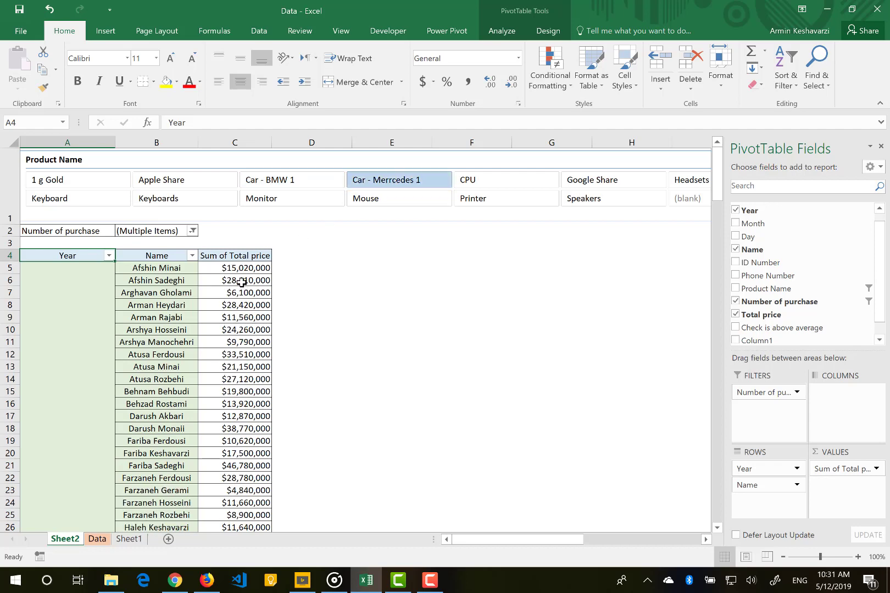
pyautogui.scroll(-12, 143, 330)
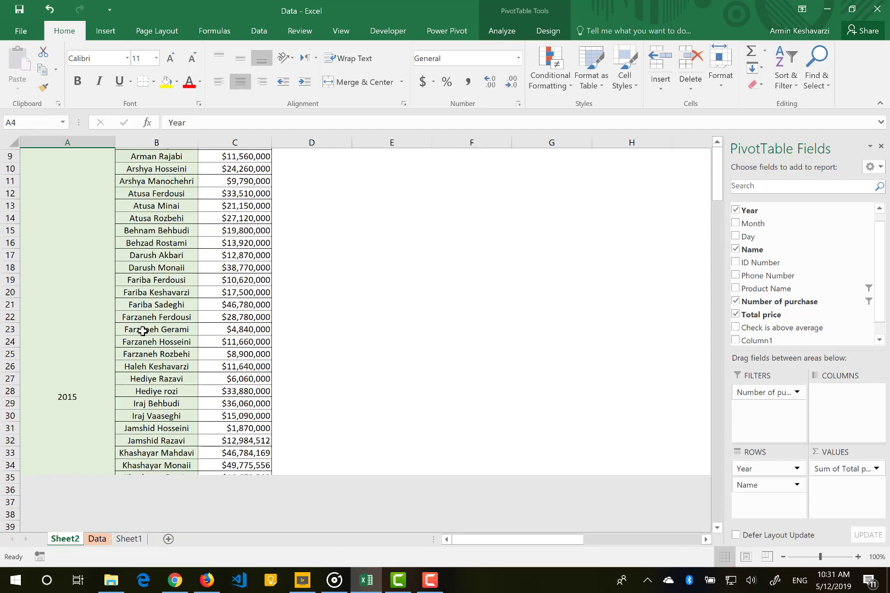
pyautogui.scroll(12, 123, 308)
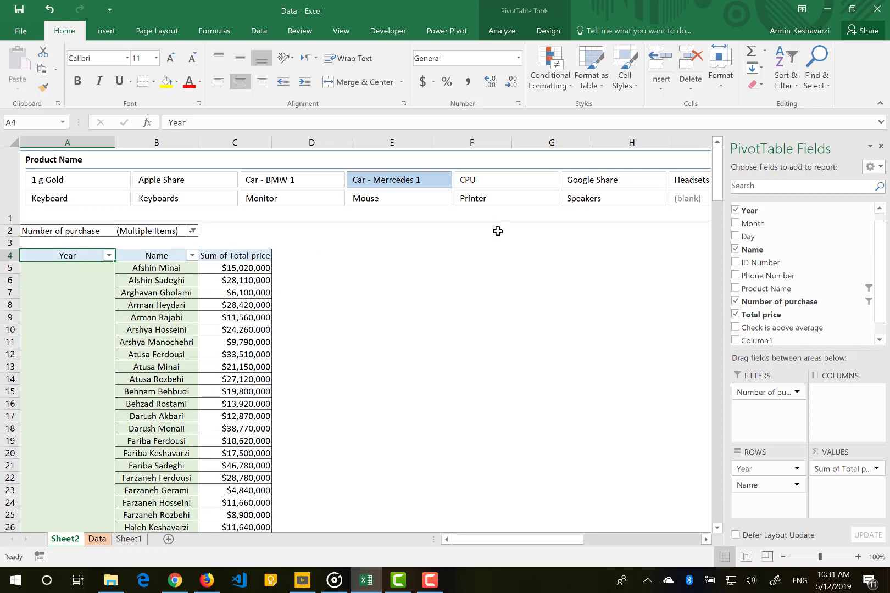
# Narrow the Product Name slicer to about 10.9 cm and arrange its buttons in 2 columns
pyautogui.click(498, 222)
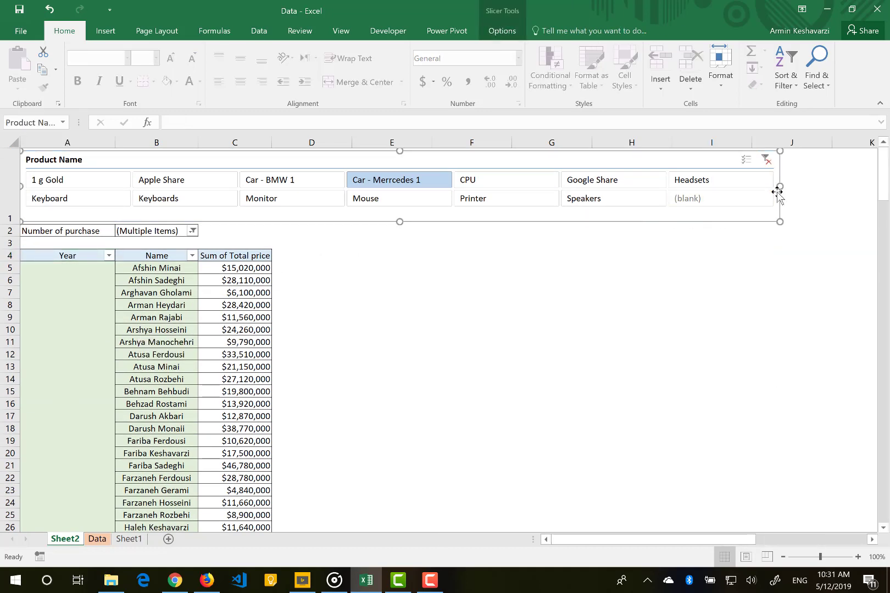
pyautogui.moveTo(780, 220); pyautogui.dragTo(288, 223)
pyautogui.click(502, 31)
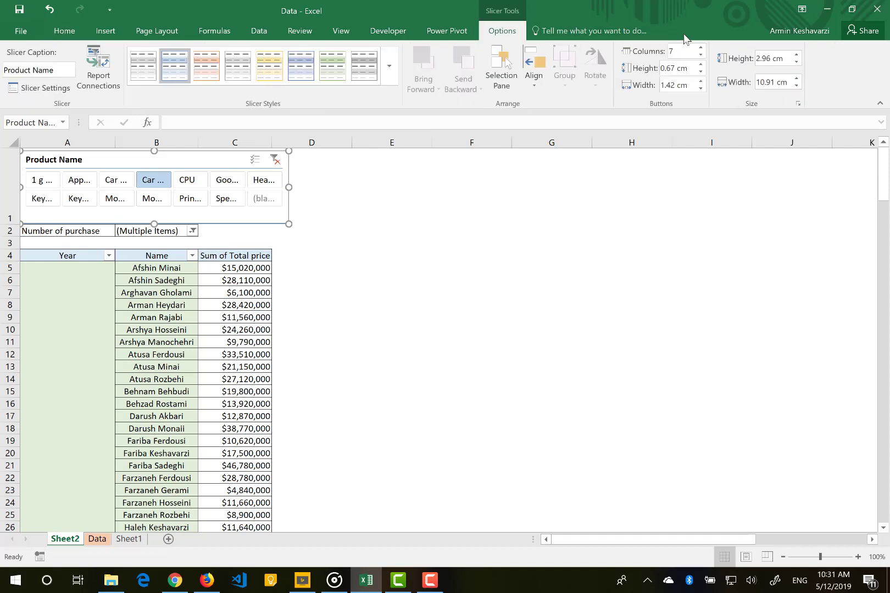
pyautogui.click(700, 55)
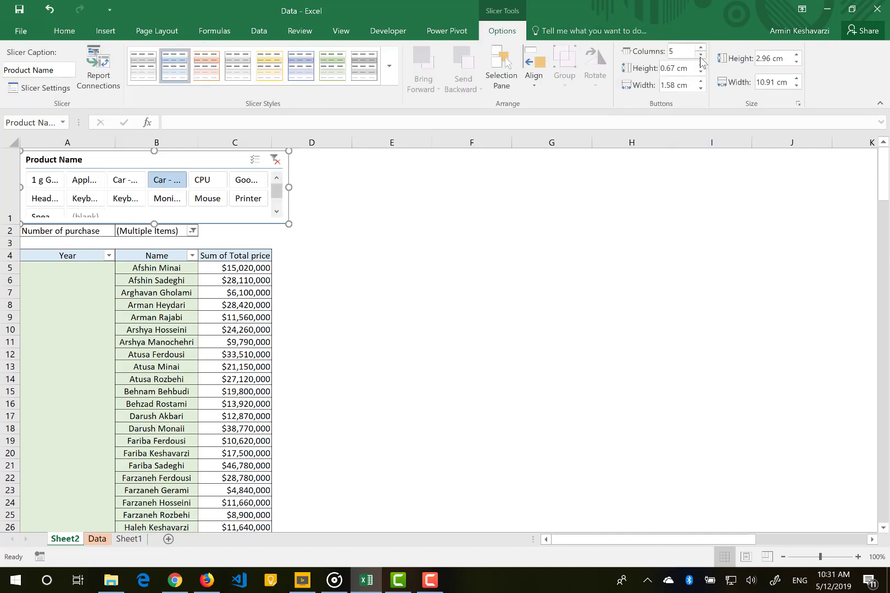
pyautogui.click(701, 55)
pyautogui.click(700, 55)
pyautogui.click(700, 54)
pyautogui.click(700, 55)
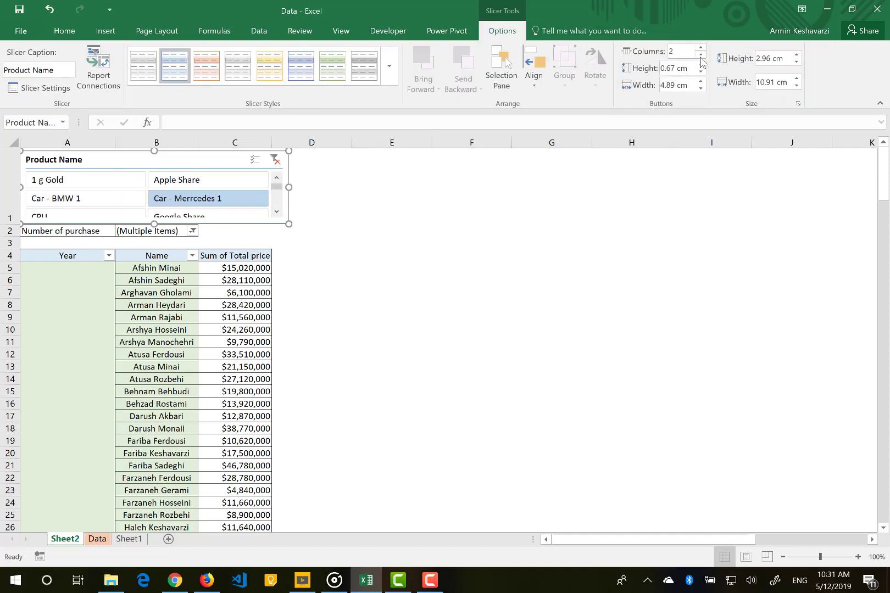
# Filter the pivot table to Car - BMW 1, Car - Merrcedes 1 and Google Share together with the slicer and look through the rows
pyautogui.click(195, 306)
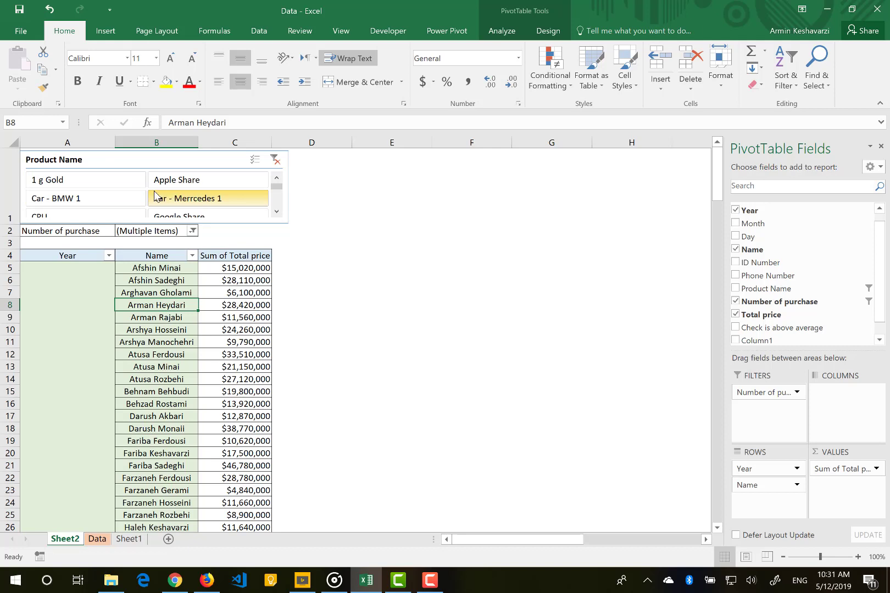
pyautogui.keyDown('ctrl'); pyautogui.click(181, 215); pyautogui.keyUp('ctrl')
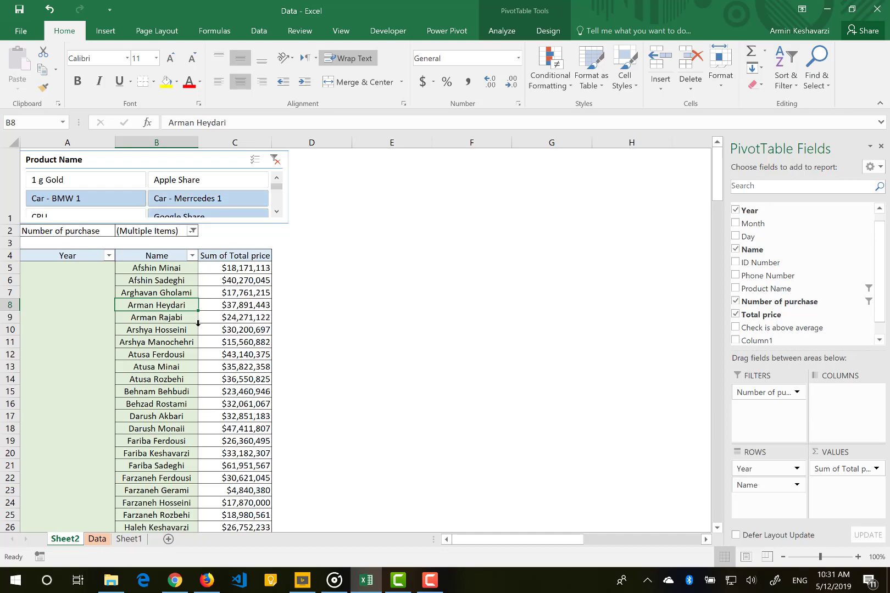
pyautogui.scroll(-14, 233, 430)
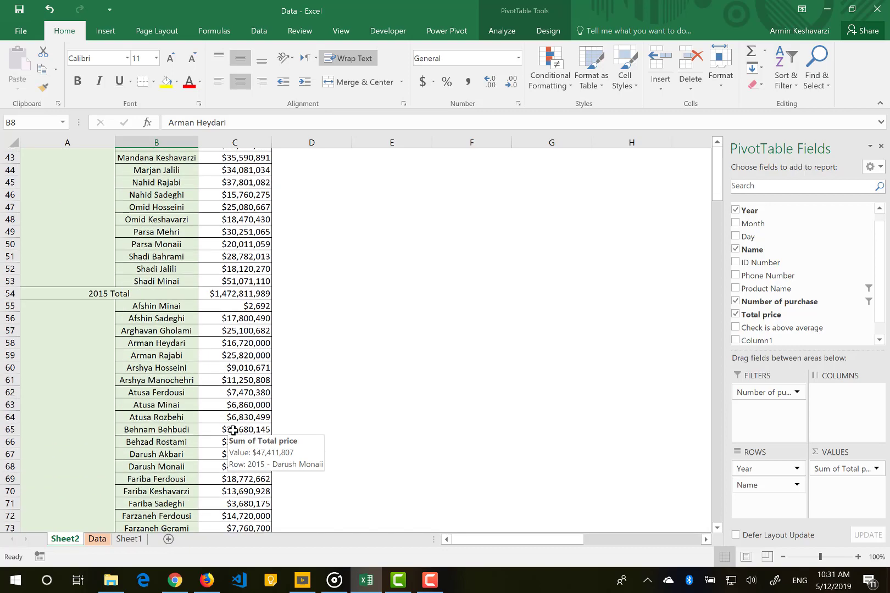
pyautogui.scroll(14, 233, 430)
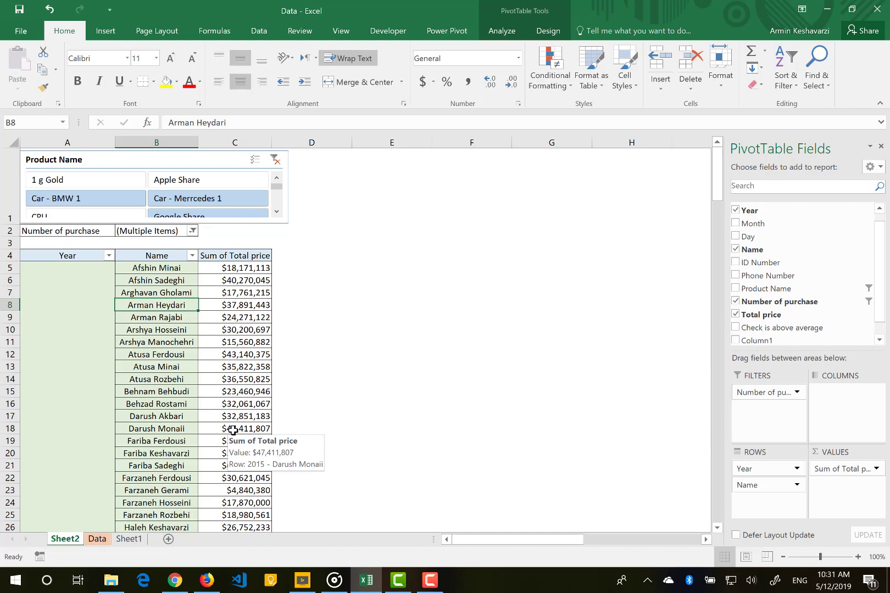
pyautogui.scroll(-8, 233, 430)
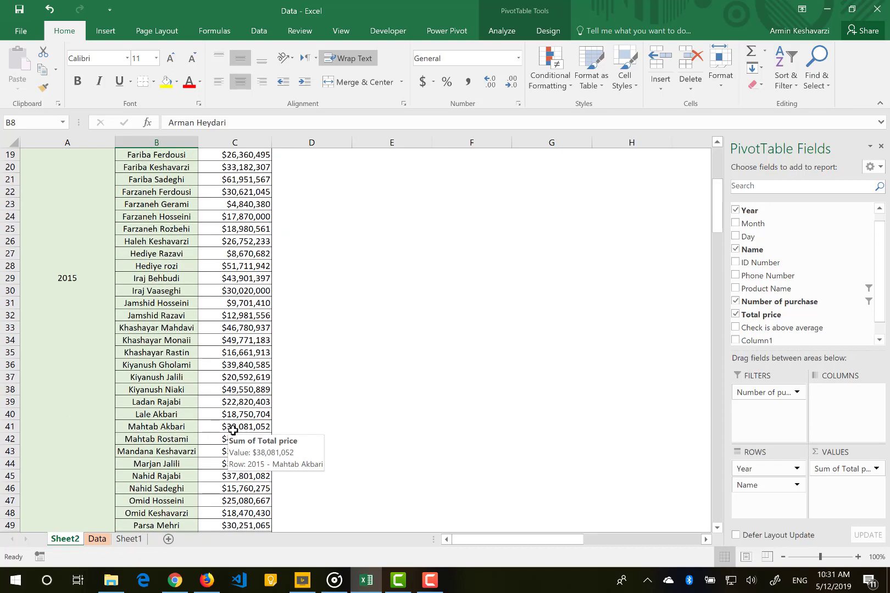
pyautogui.scroll(8, 233, 430)
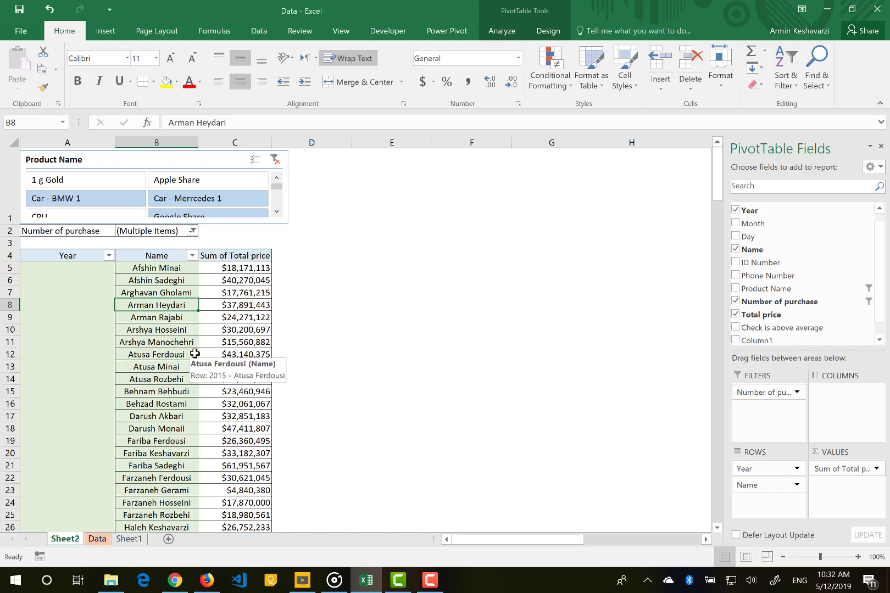
# Clear the slicer filter and add Product Name back to the pivot table's columns
pyautogui.click(274, 159)
pyautogui.click(287, 187)
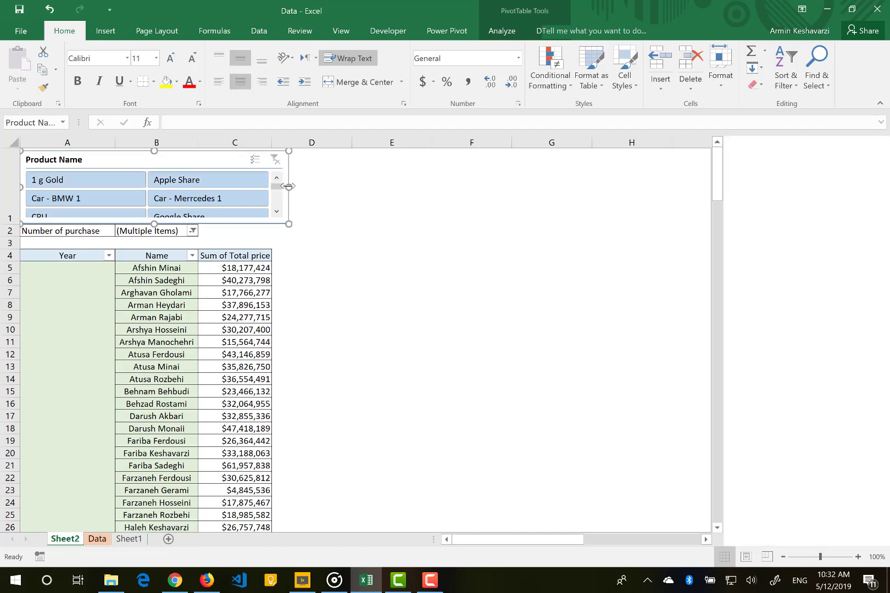
pyautogui.click(211, 303)
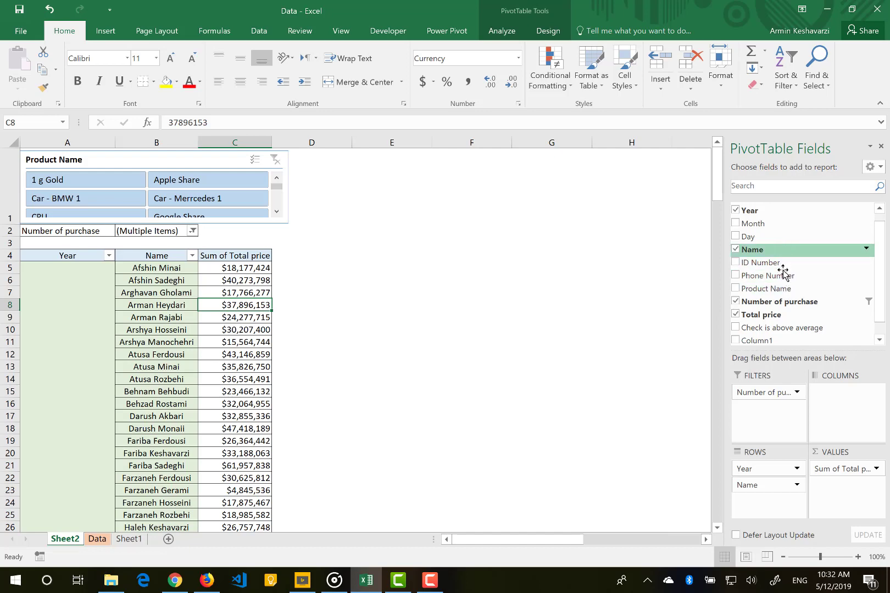
pyautogui.moveTo(782, 290); pyautogui.dragTo(871, 437)
# Examine the product columns of the pivot table across to Grand Total and down the rows
pyautogui.hscroll(3, 636, 408)
pyautogui.hscroll(2, 636, 408)
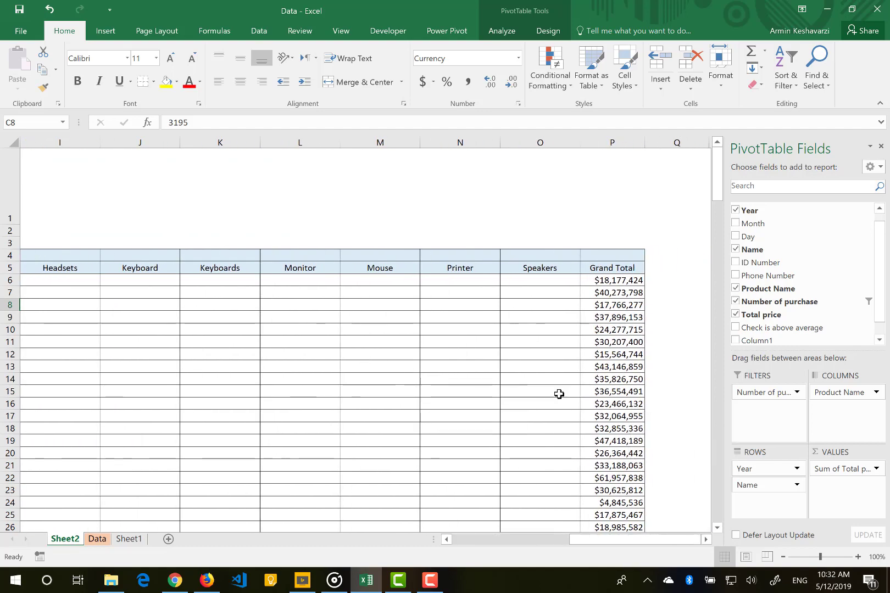
pyautogui.hscroll(-4, 559, 394)
pyautogui.hscroll(4, 559, 394)
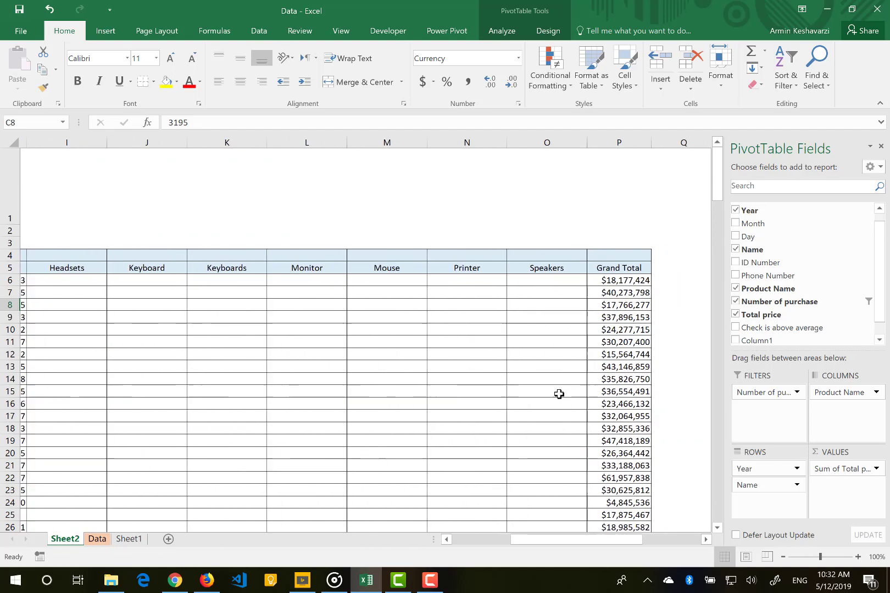
pyautogui.hscroll(-8, 572, 396)
pyautogui.hscroll(1, 503, 316)
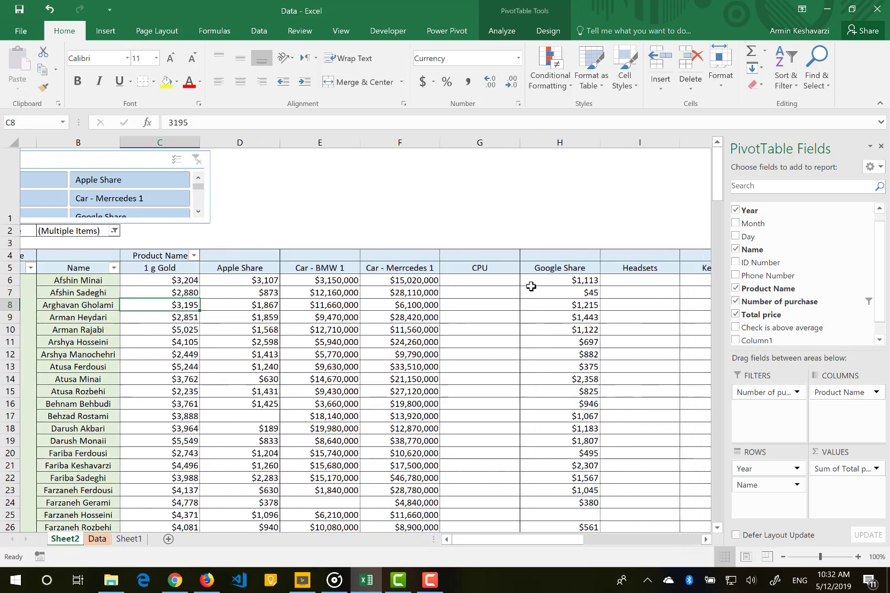
pyautogui.hscroll(1, 531, 286)
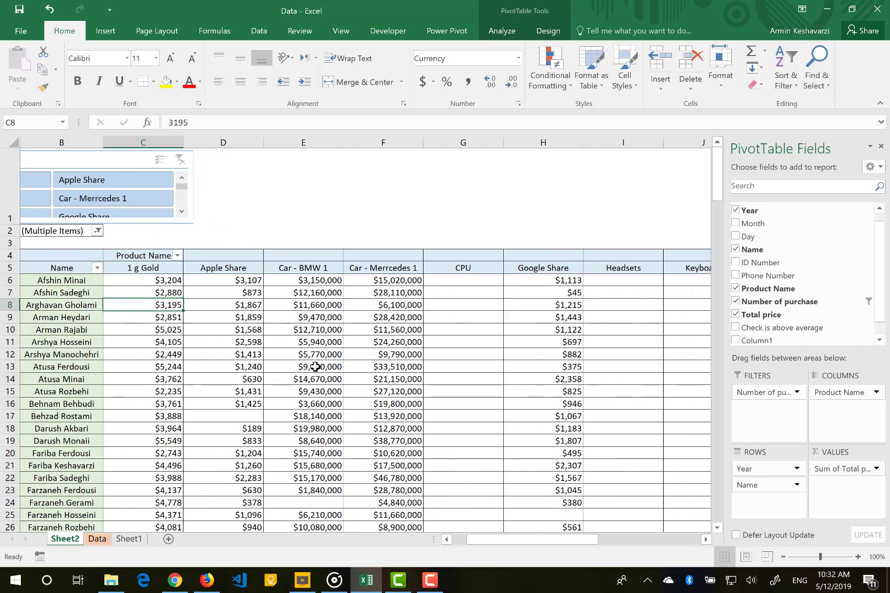
pyautogui.scroll(-20, 315, 367)
pyautogui.scroll(20, 315, 367)
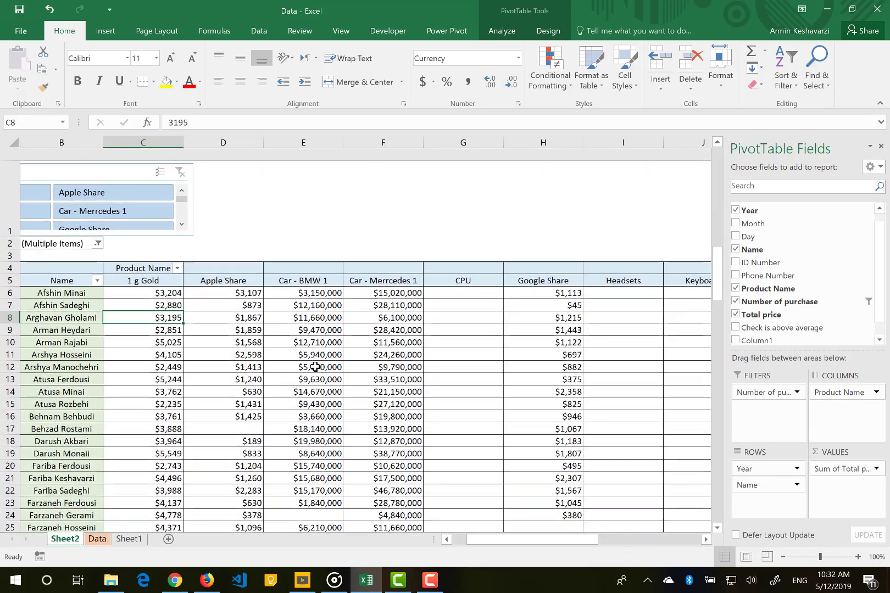
pyautogui.scroll(-1, 315, 366)
pyautogui.hscroll(-3, 75, 294)
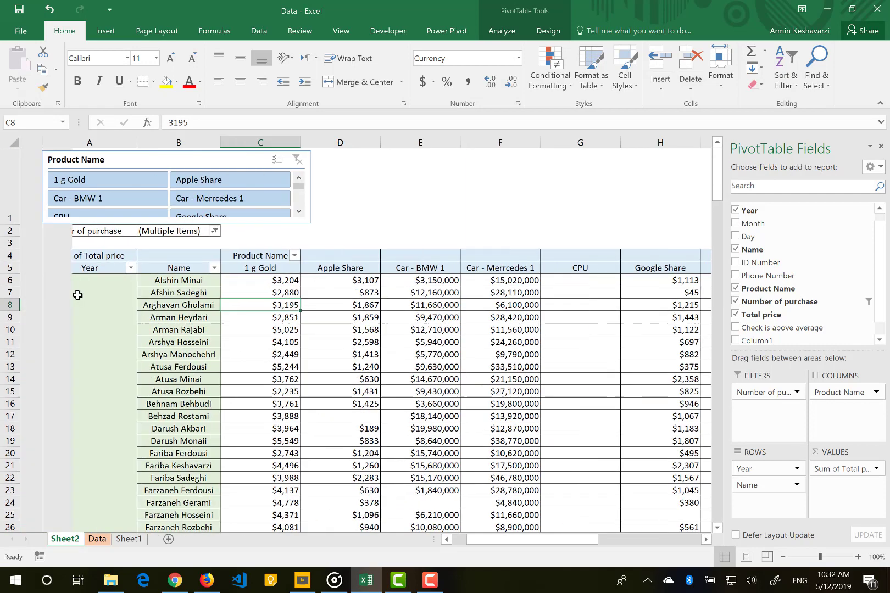
# Turn on multi-select in the Product Name slicer and filter to 1 g Gold, Car - BMW 1, Car - Merrcedes 1 and Apple Share
pyautogui.click(273, 161)
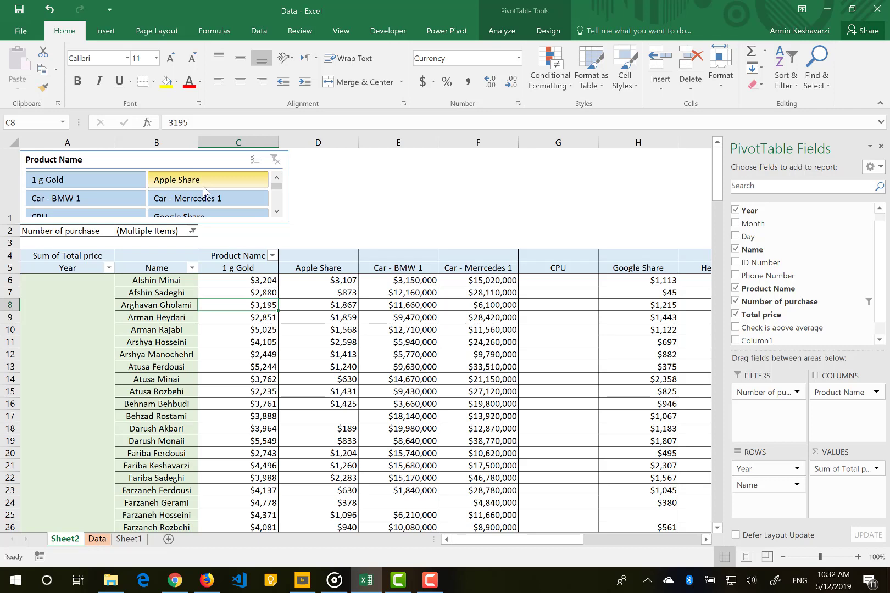
pyautogui.click(91, 184)
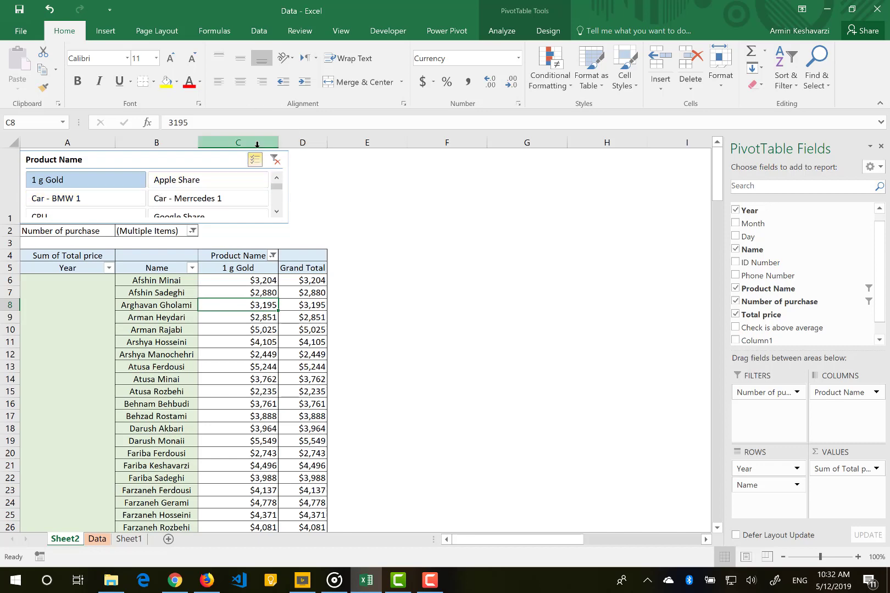
pyautogui.click(76, 200)
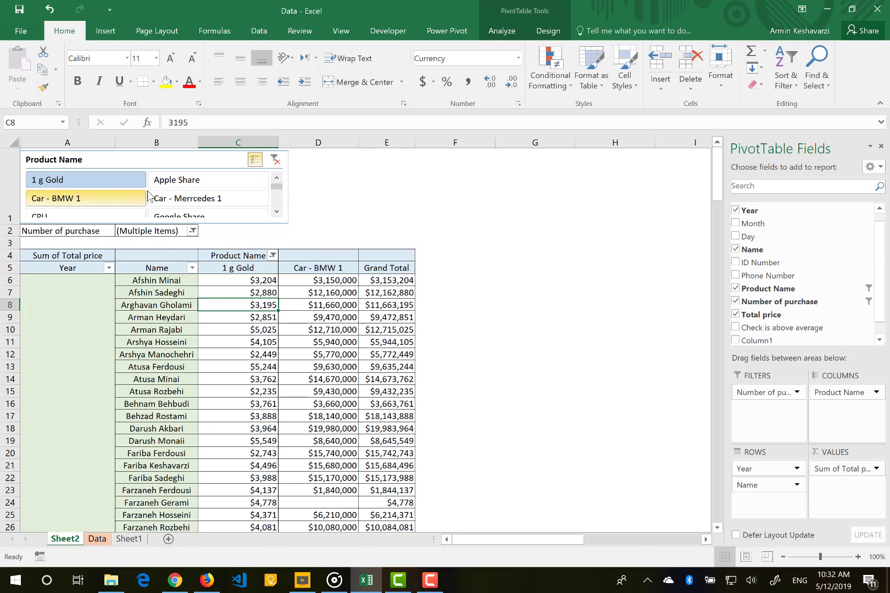
pyautogui.click(179, 197)
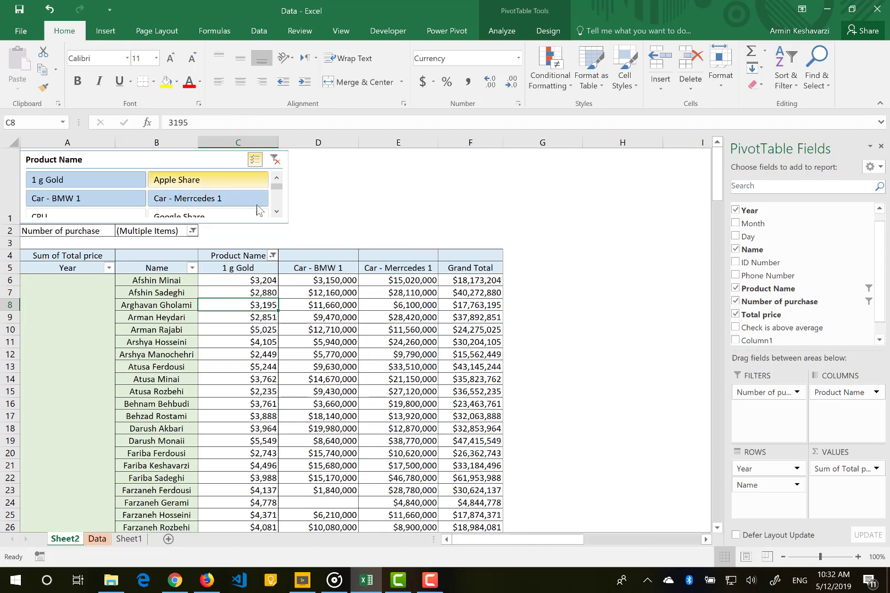
# Add Google Share to the slicer selection, trying CPU and Headsets as well and deselecting both again
pyautogui.click(277, 211)
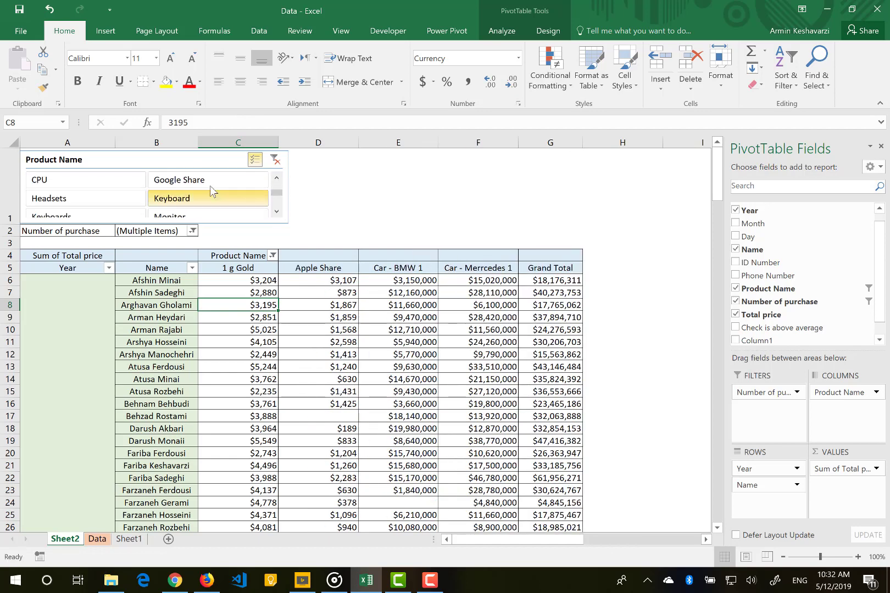
pyautogui.click(85, 181)
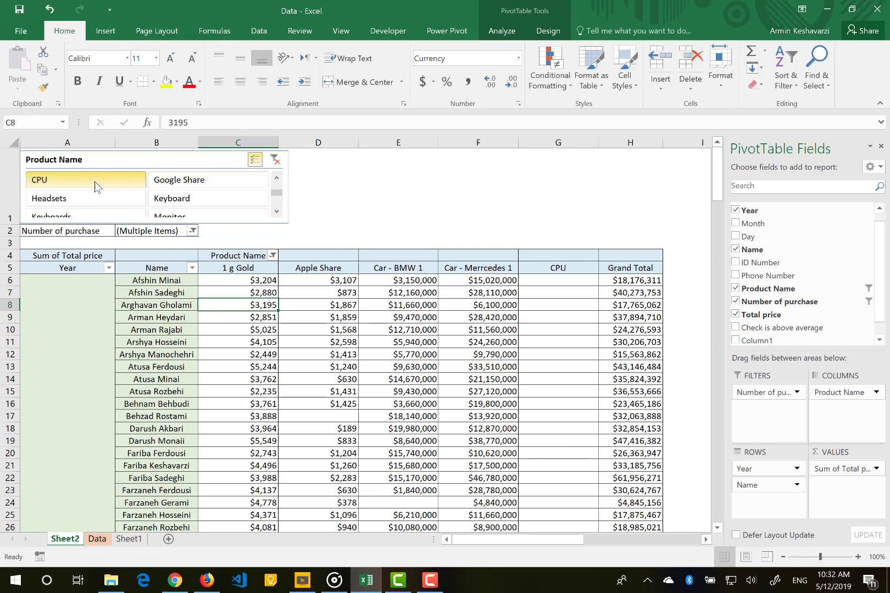
pyautogui.click(184, 181)
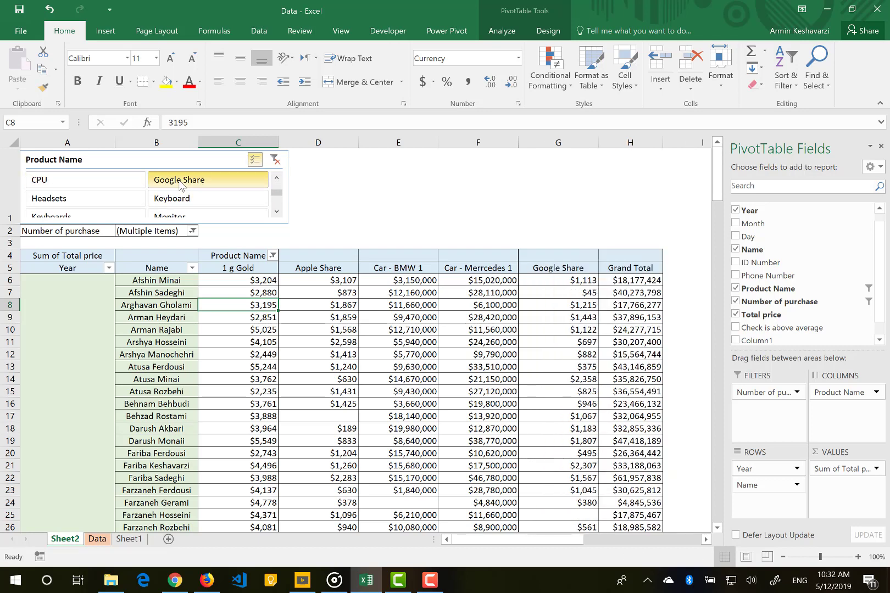
pyautogui.click(93, 195)
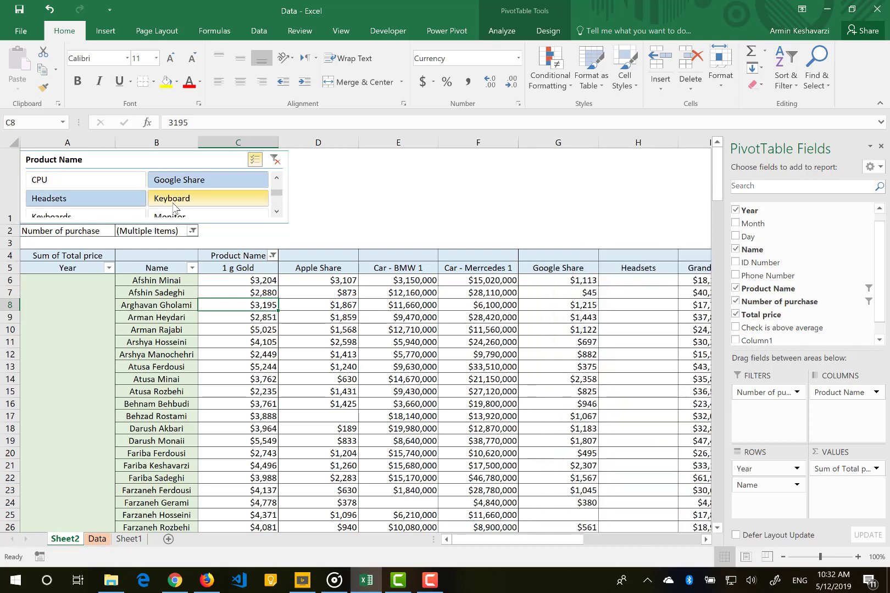
pyautogui.click(93, 205)
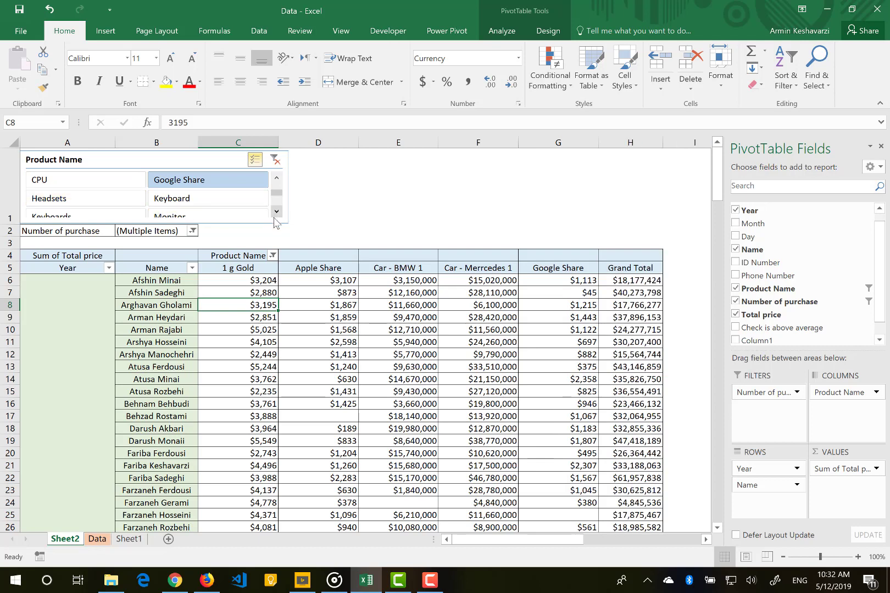
pyautogui.scroll(-3, 276, 217)
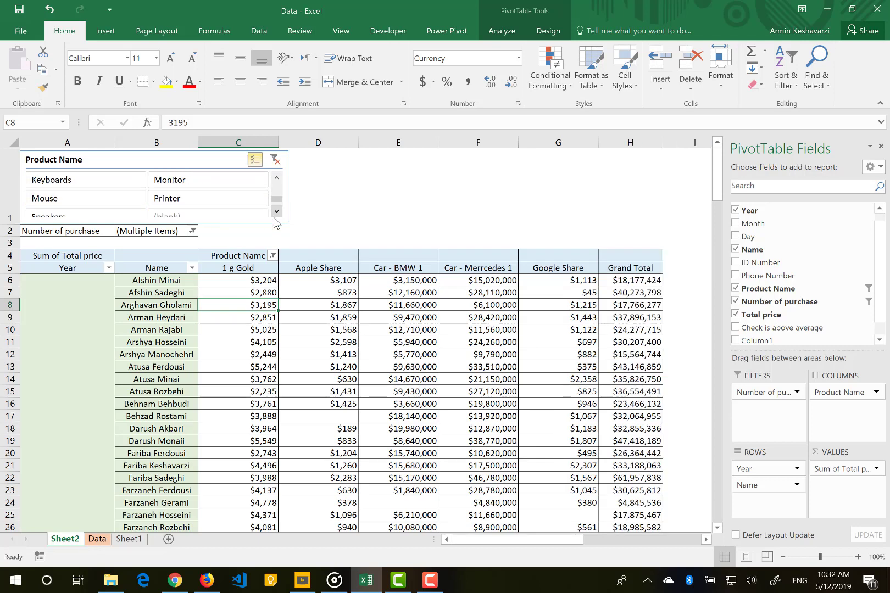
pyautogui.click(276, 179)
pyautogui.click(277, 179)
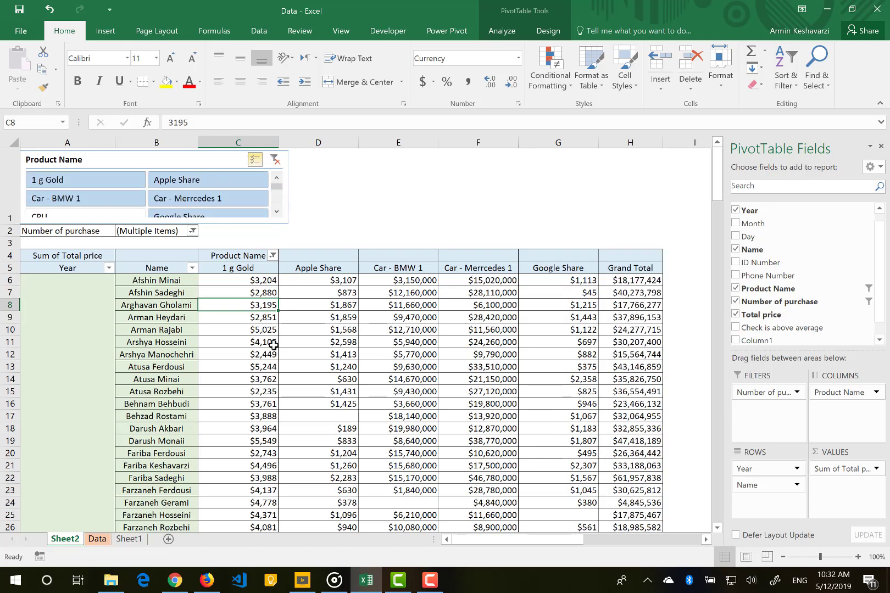
# Examine the filtered product columns down through the 2015 and 2016 rows of the pivot table
pyautogui.scroll(-10, 273, 345)
pyautogui.scroll(7, 273, 344)
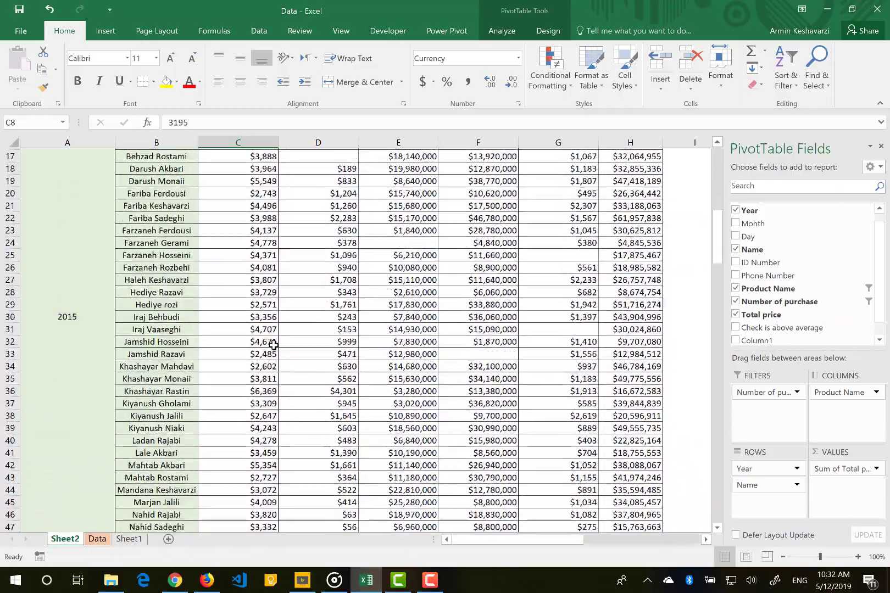
pyautogui.scroll(6, 273, 344)
pyautogui.scroll(-18, 273, 345)
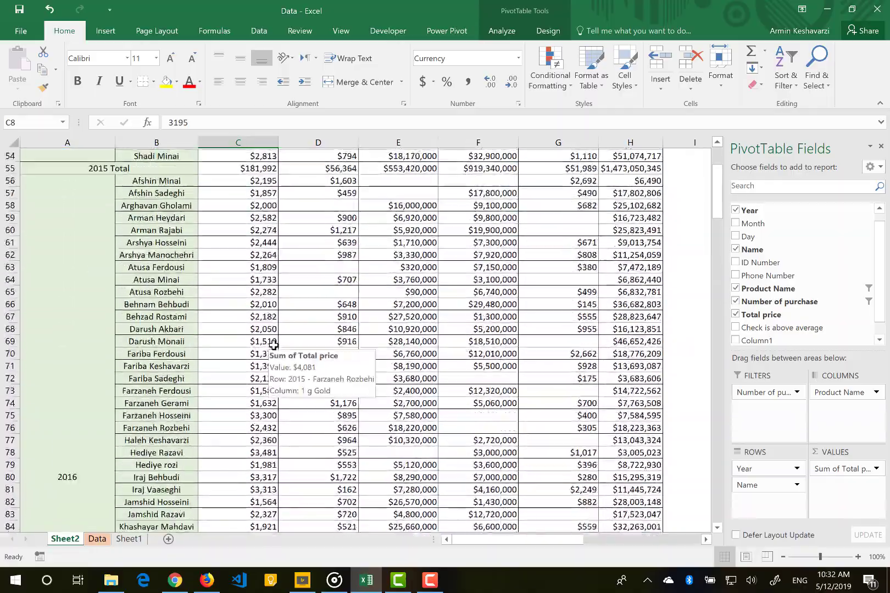
pyautogui.scroll(-13, 273, 344)
pyautogui.scroll(15, 273, 345)
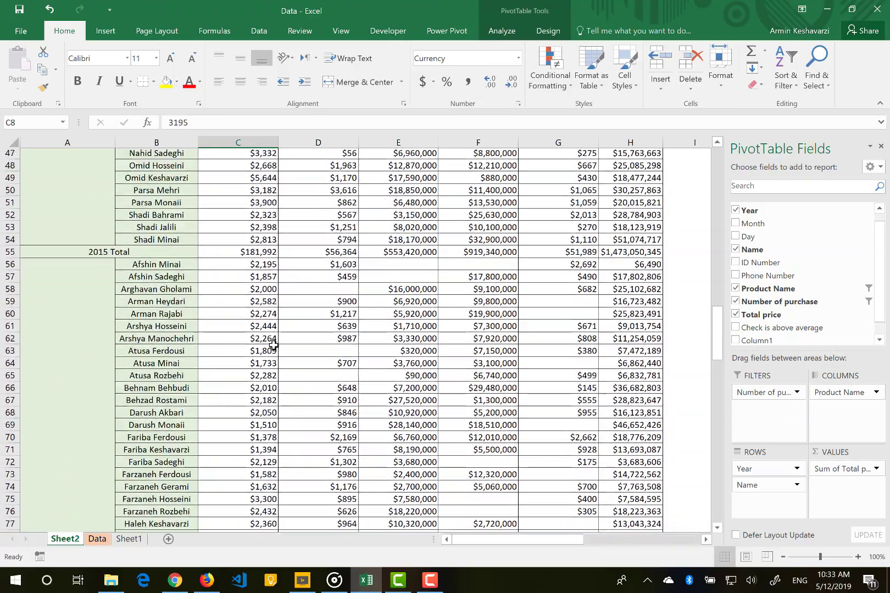
pyautogui.scroll(15, 274, 344)
pyautogui.scroll(-1, 273, 345)
pyautogui.scroll(1, 273, 345)
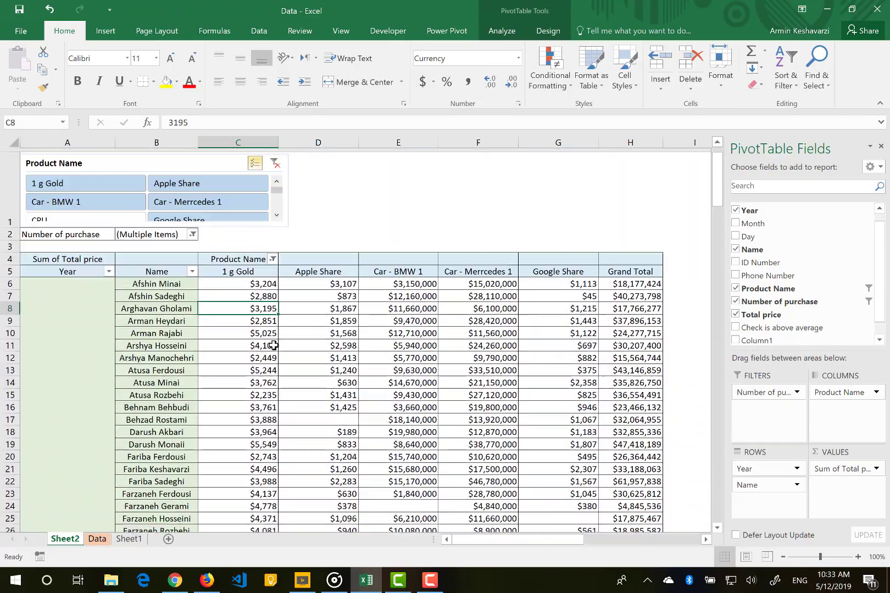
pyautogui.scroll(-1, 273, 344)
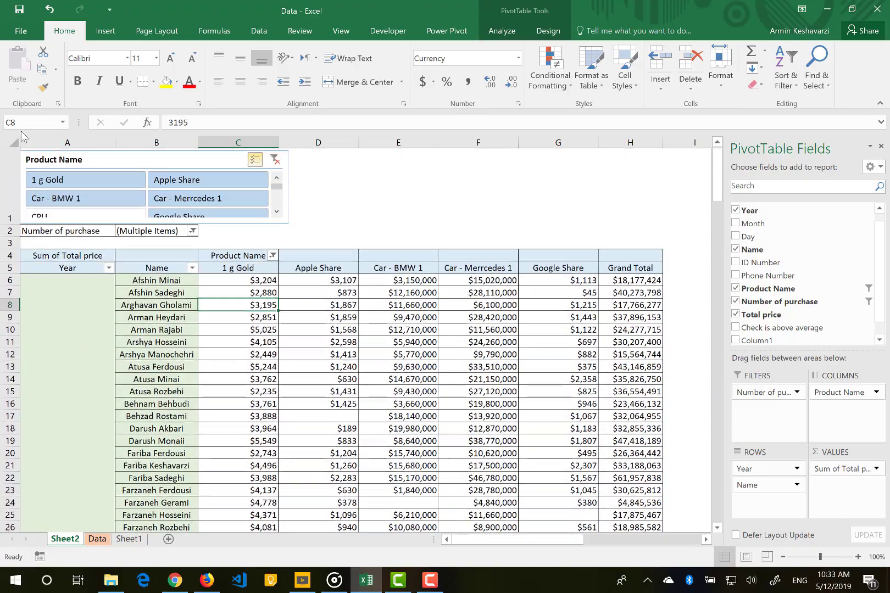
# Check the product list in the Product Name column filter, cancel it, and look down the pivot table rows again
pyautogui.click(273, 256)
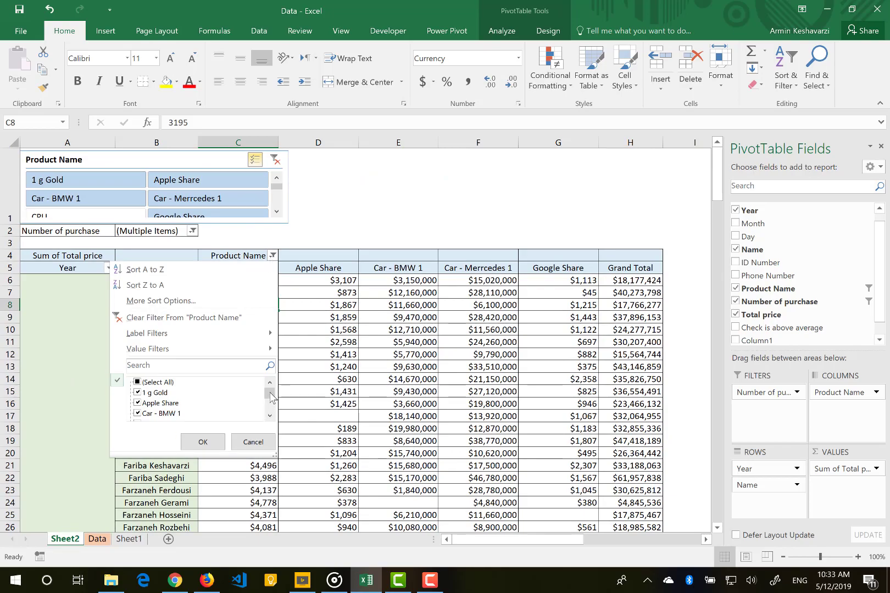
pyautogui.scroll(-3, 269, 418)
pyautogui.click(253, 442)
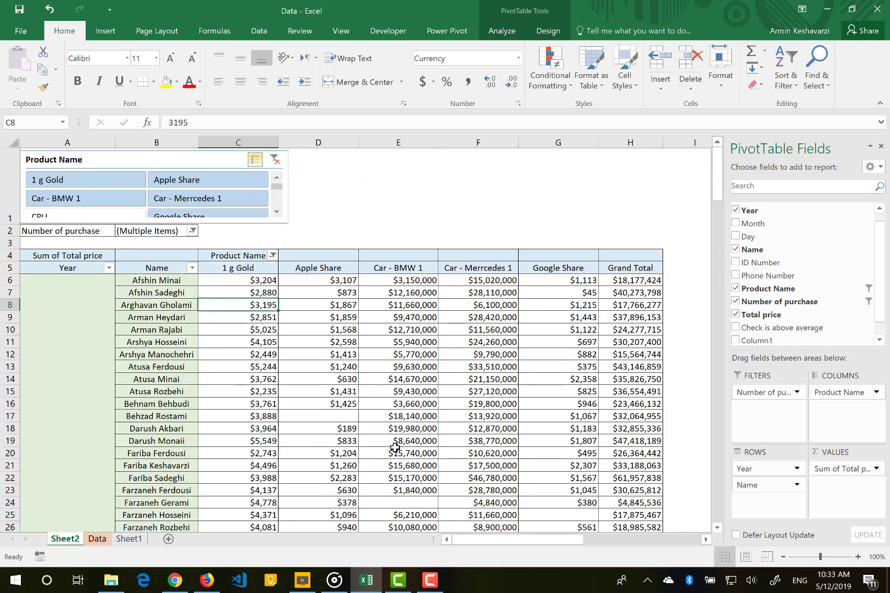
pyautogui.scroll(-2, 395, 447)
pyautogui.scroll(-15, 395, 448)
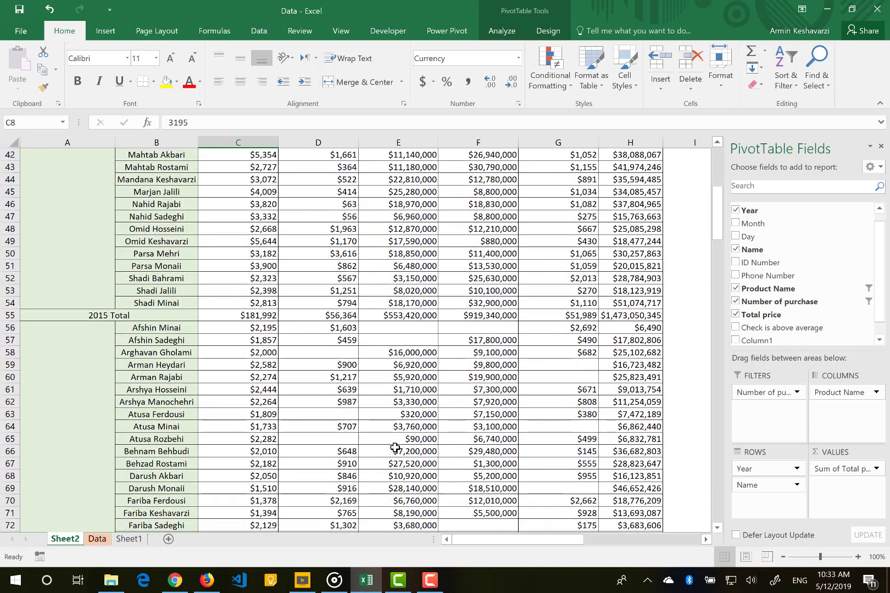
pyautogui.scroll(16, 395, 446)
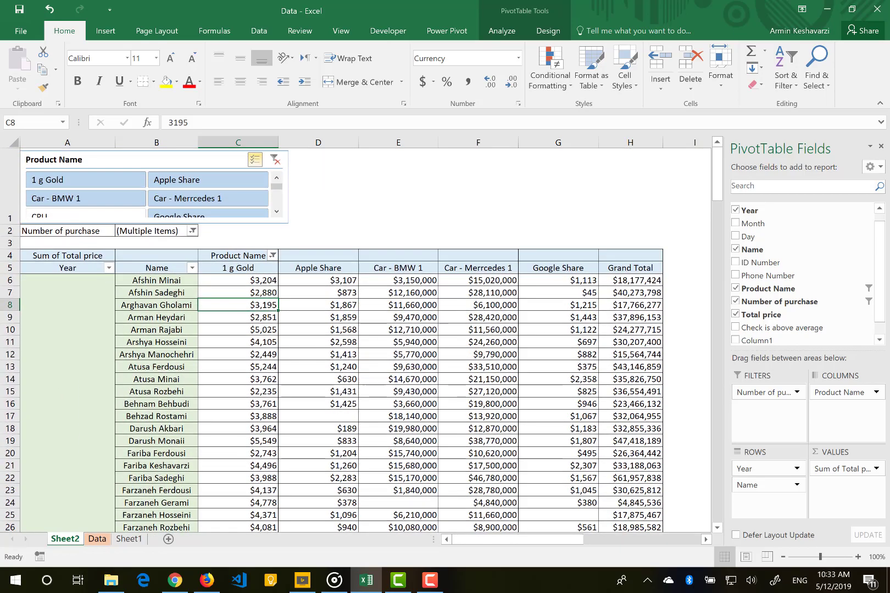
# Hide the PivotTable field list and display Sheet2 in Page Layout view
pyautogui.click(881, 146)
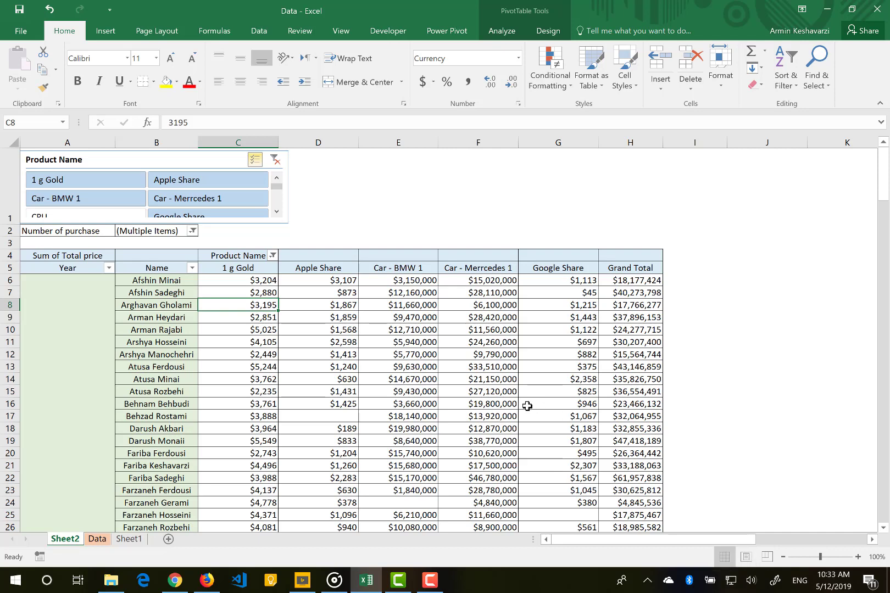
pyautogui.moveTo(527, 406)
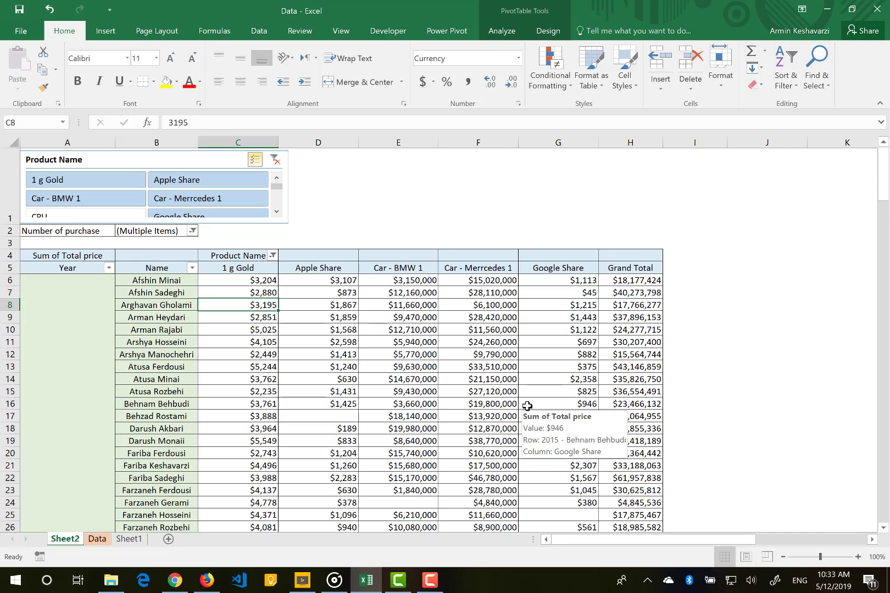
pyautogui.click(744, 558)
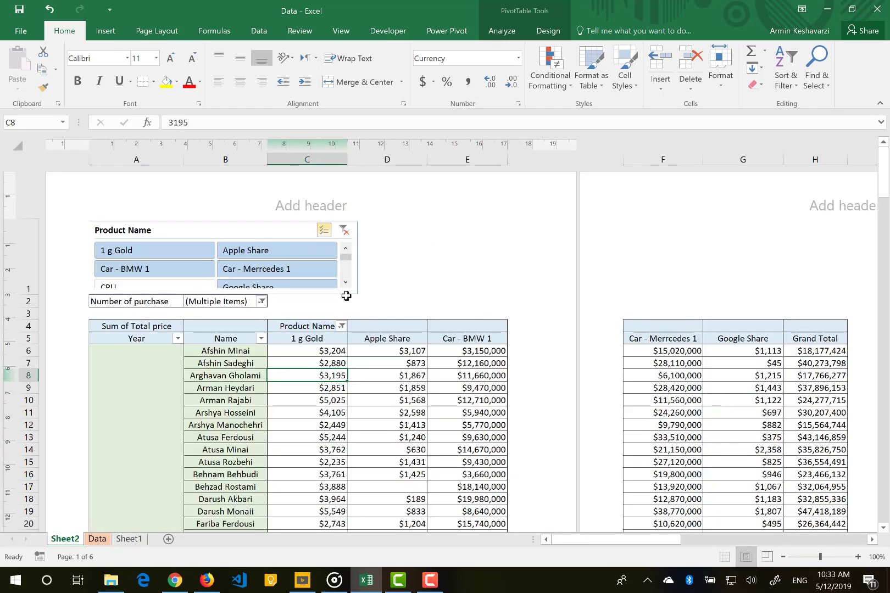
pyautogui.scroll(-15, 461, 371)
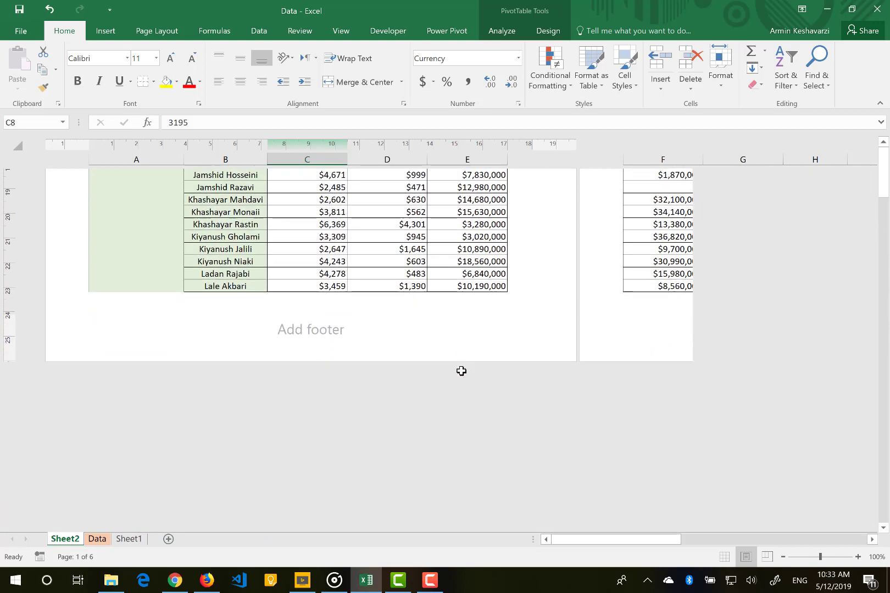
pyautogui.scroll(15, 461, 371)
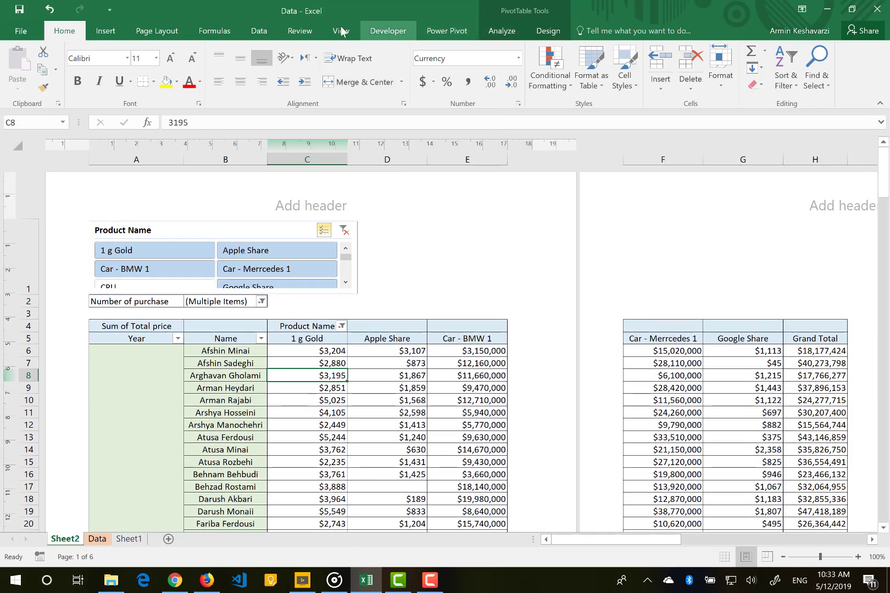
# Set Sheet2's page margins to Narrow and its orientation to Landscape
pyautogui.click(175, 35)
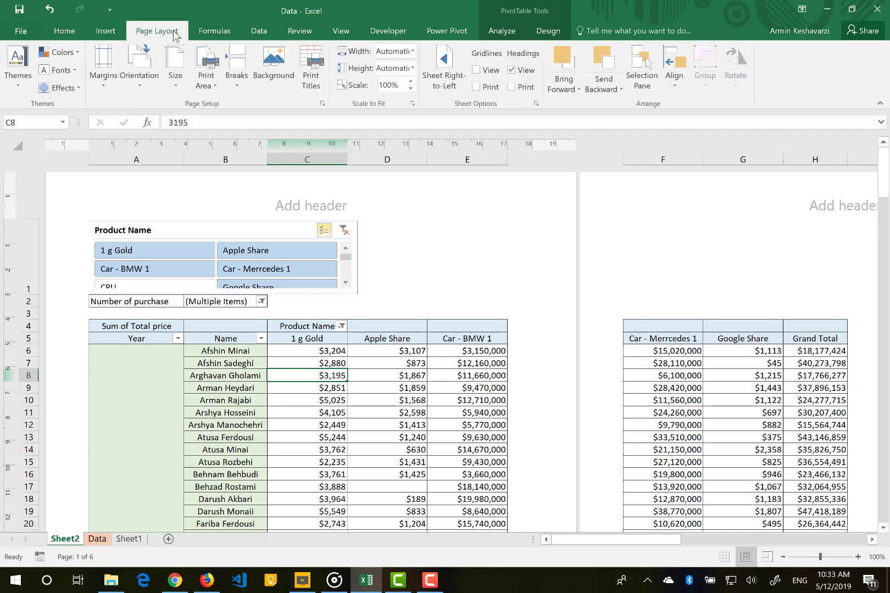
pyautogui.click(100, 81)
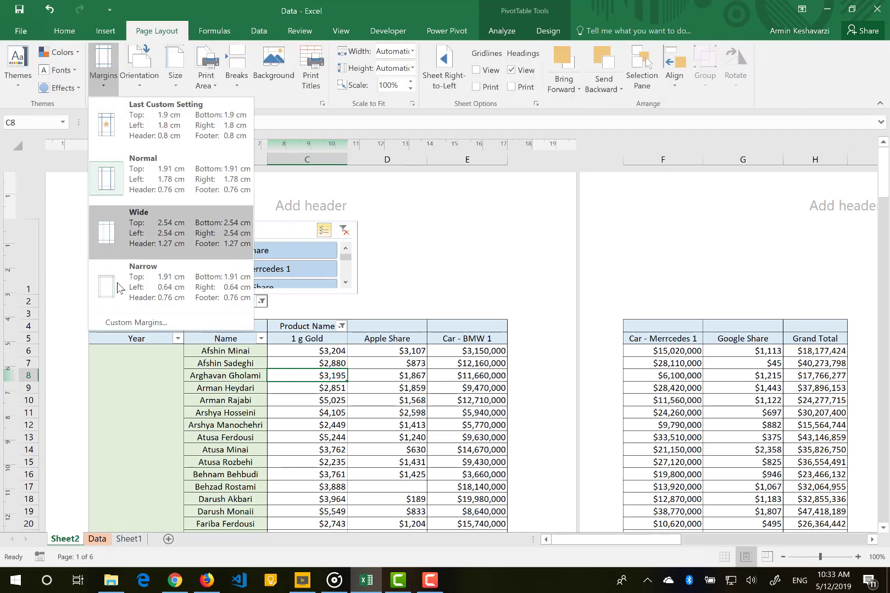
pyautogui.click(132, 286)
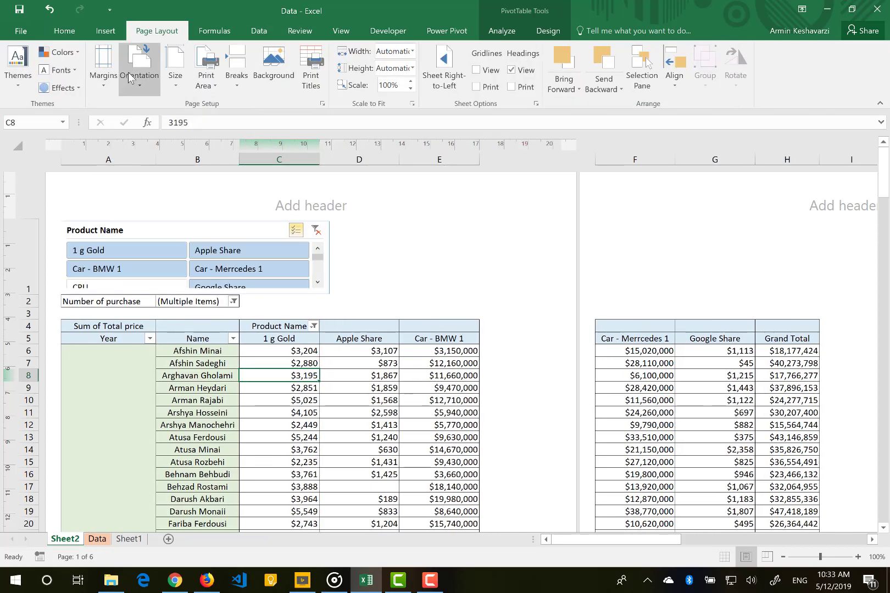
pyautogui.click(135, 74)
pyautogui.click(147, 136)
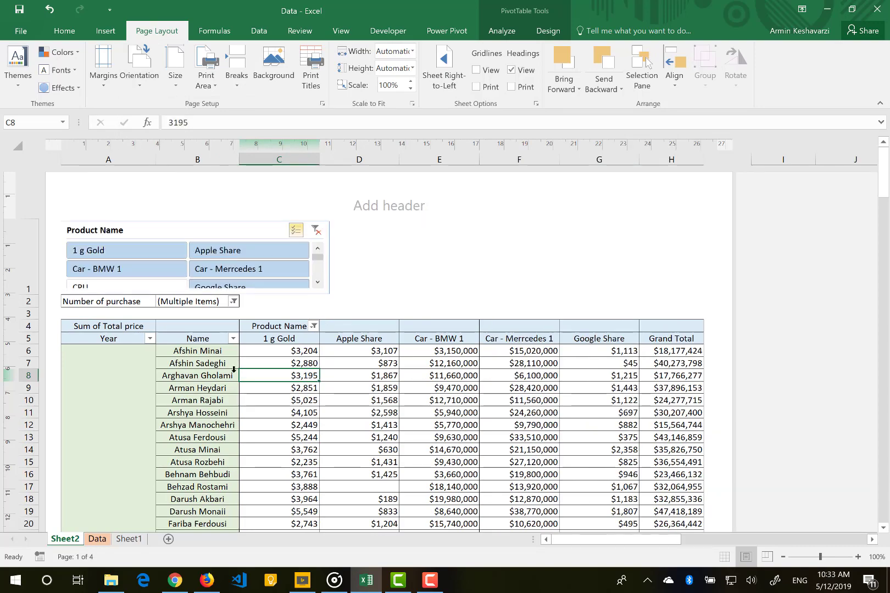
# Set row 5 of Sheet2, the pivot table's column headings, to repeat at the top of every printed page
pyautogui.scroll(-8, 233, 370)
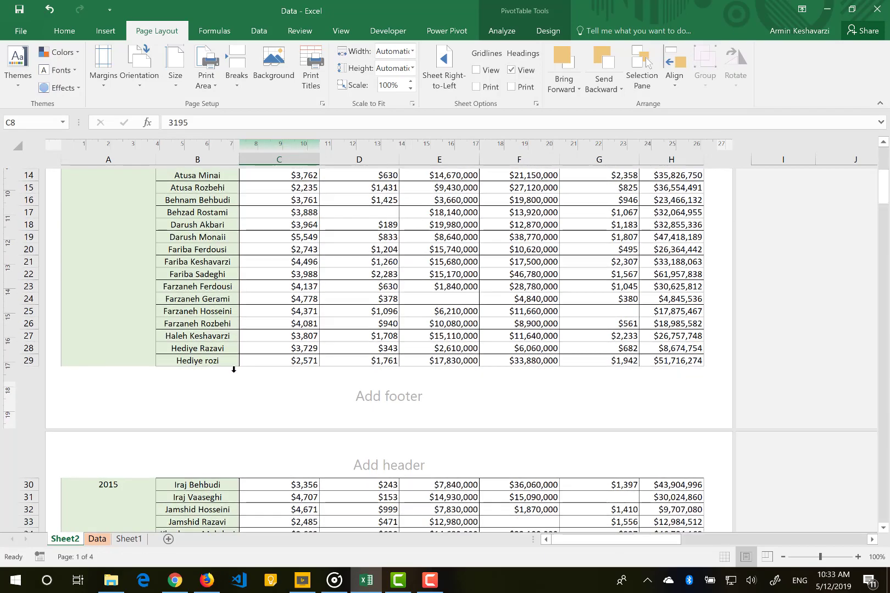
pyautogui.scroll(-12, 233, 369)
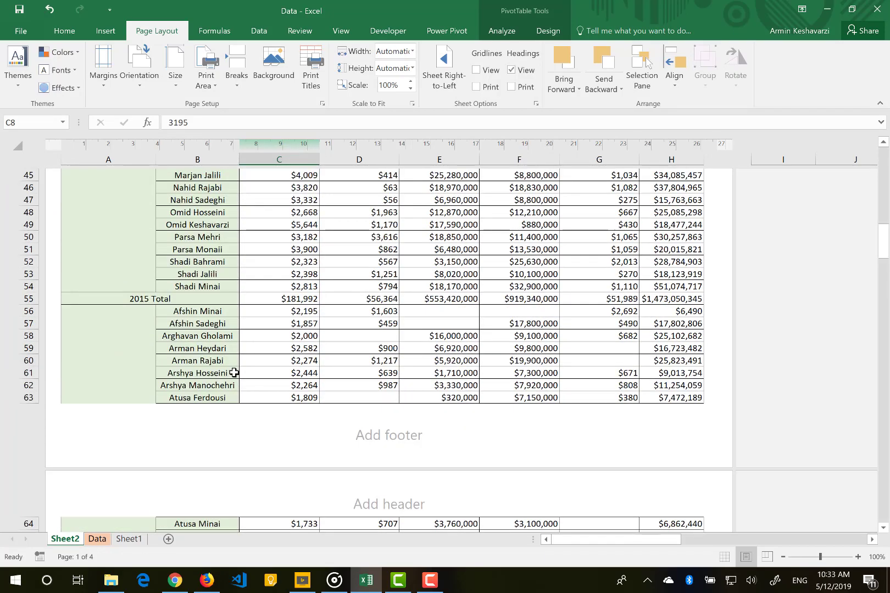
pyautogui.scroll(-12, 234, 373)
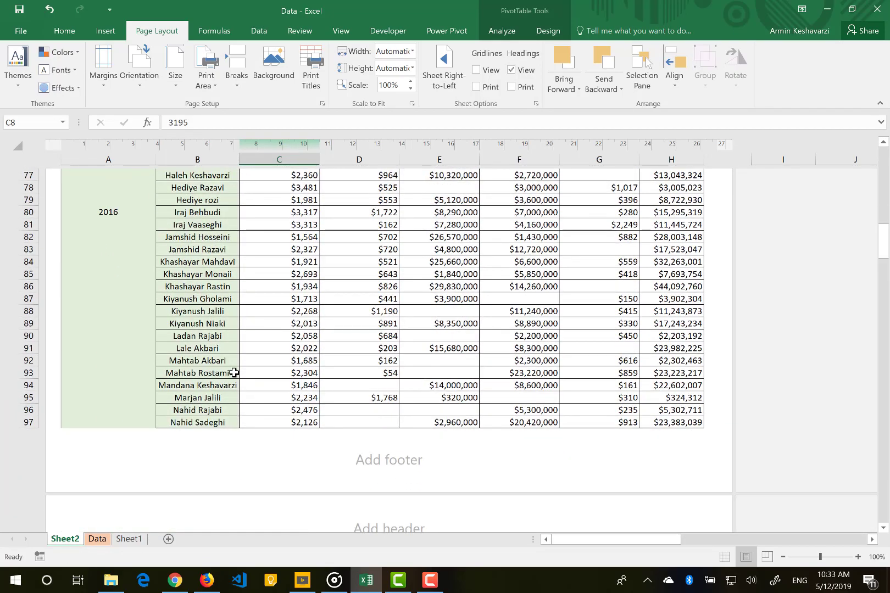
pyautogui.scroll(20, 234, 373)
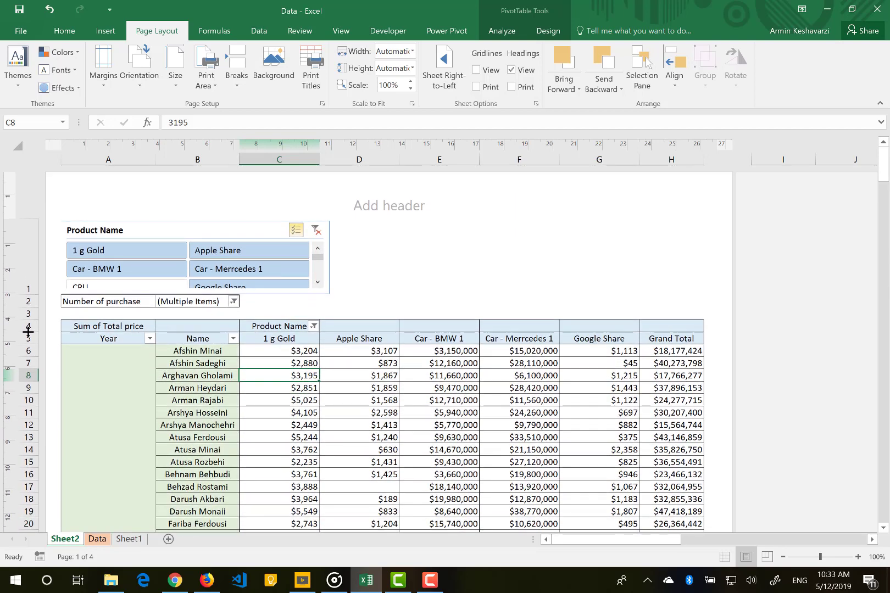
pyautogui.click(26, 327)
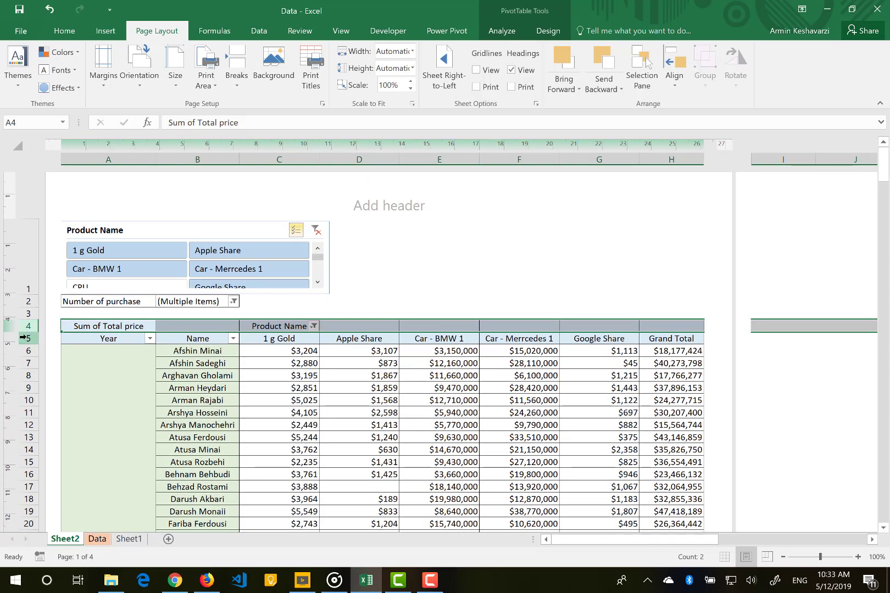
pyautogui.click(27, 338)
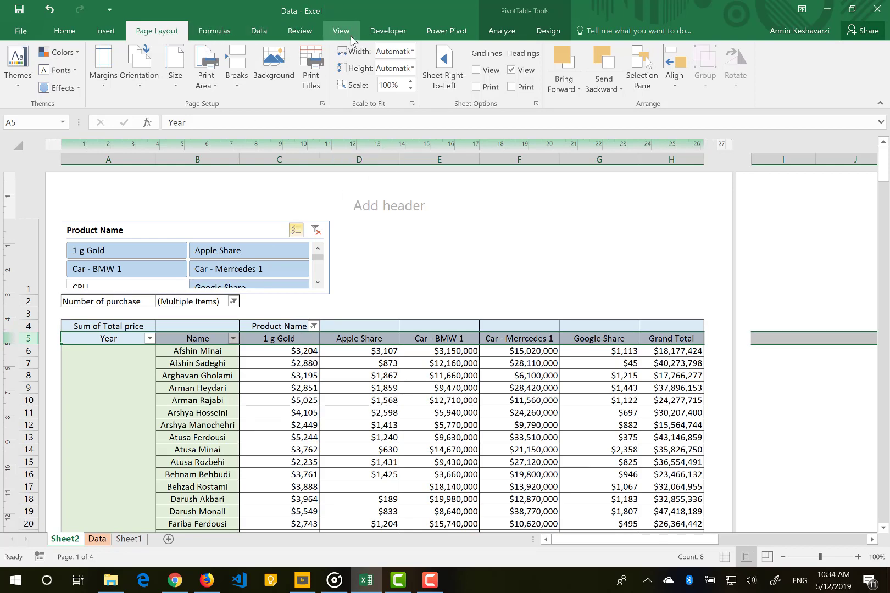
pyautogui.click(317, 62)
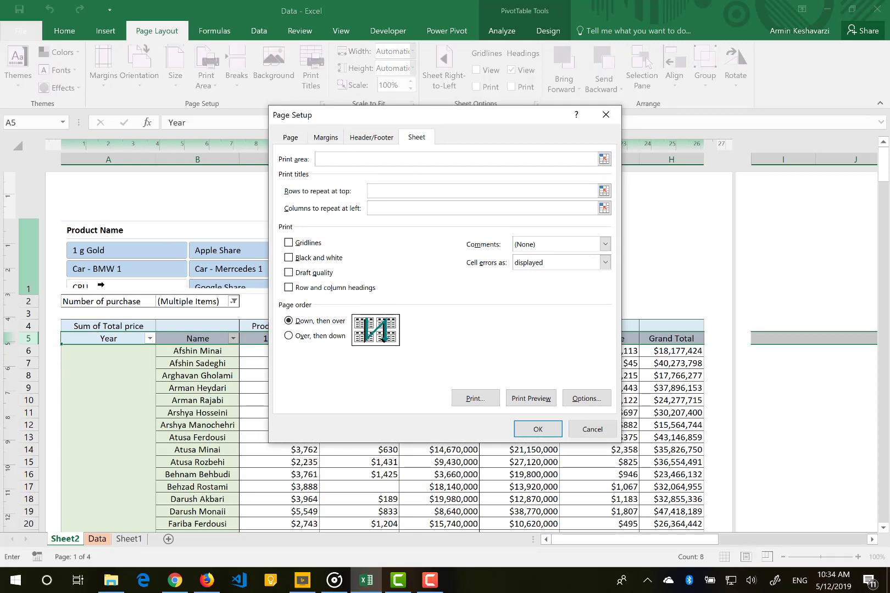
pyautogui.click(27, 339)
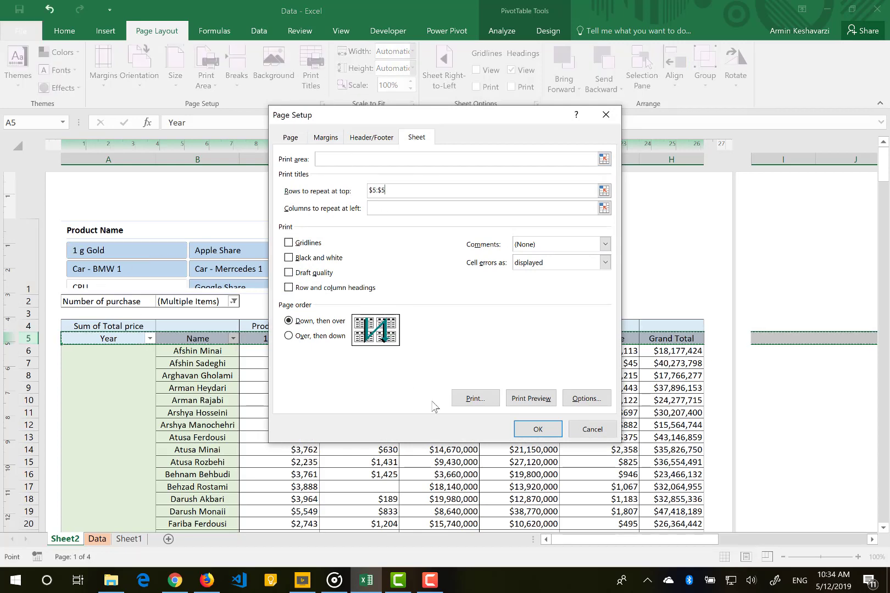
pyautogui.click(522, 429)
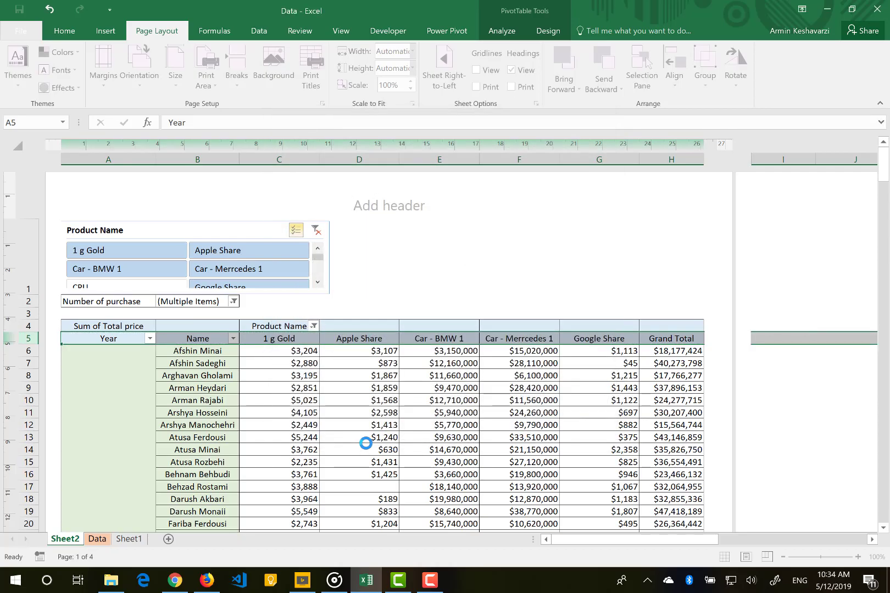
# Add the text "Purchases of each customer" to the center section of the page header
pyautogui.scroll(-10, 366, 444)
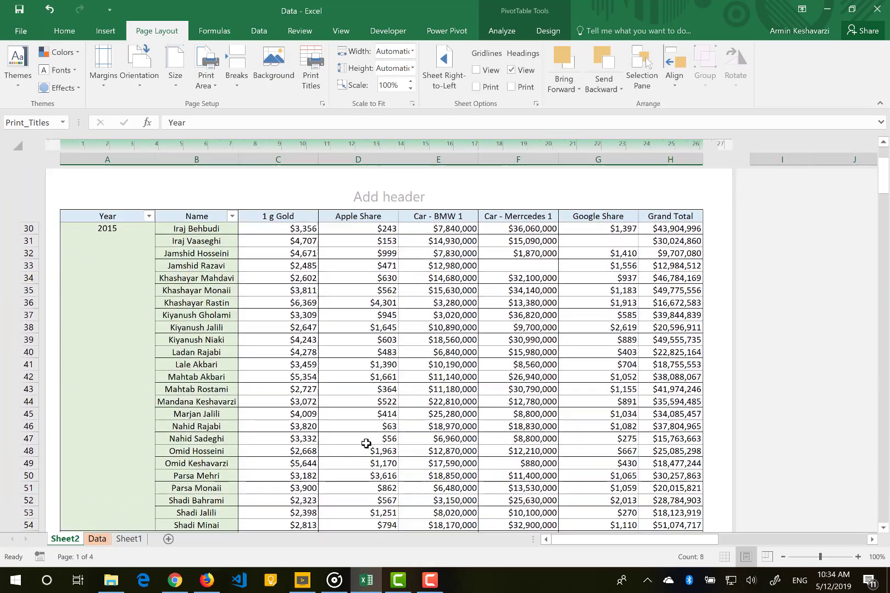
pyautogui.scroll(-10, 366, 444)
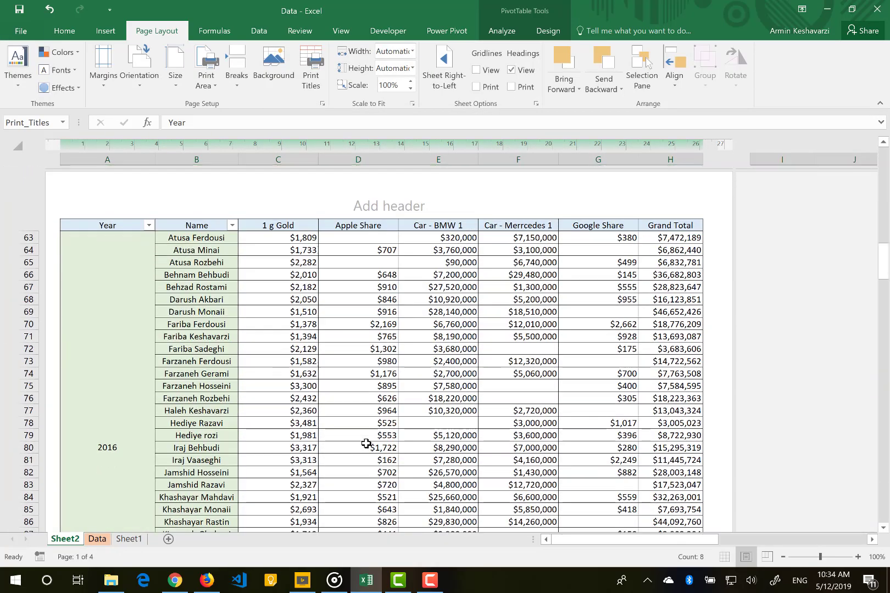
pyautogui.scroll(-10, 366, 444)
pyautogui.scroll(3, 366, 443)
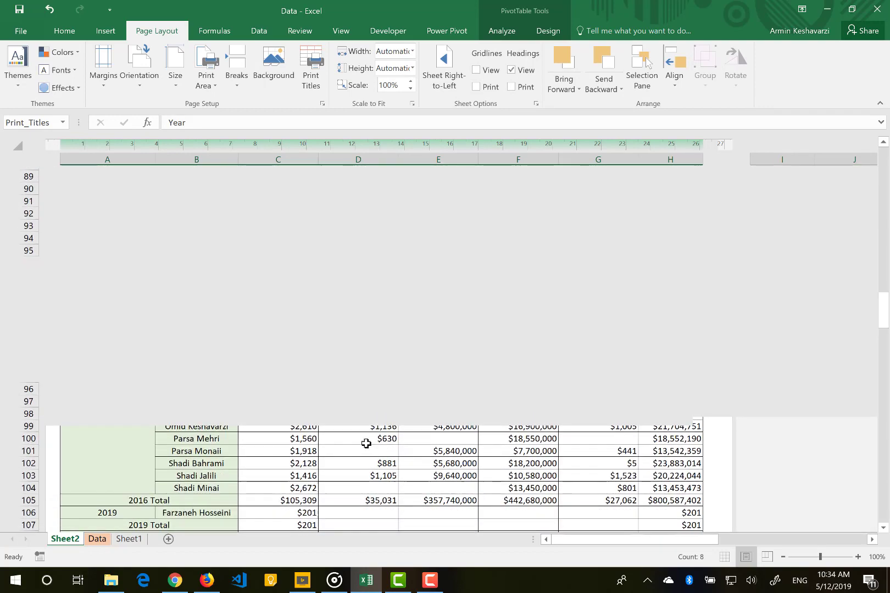
pyautogui.scroll(20, 365, 443)
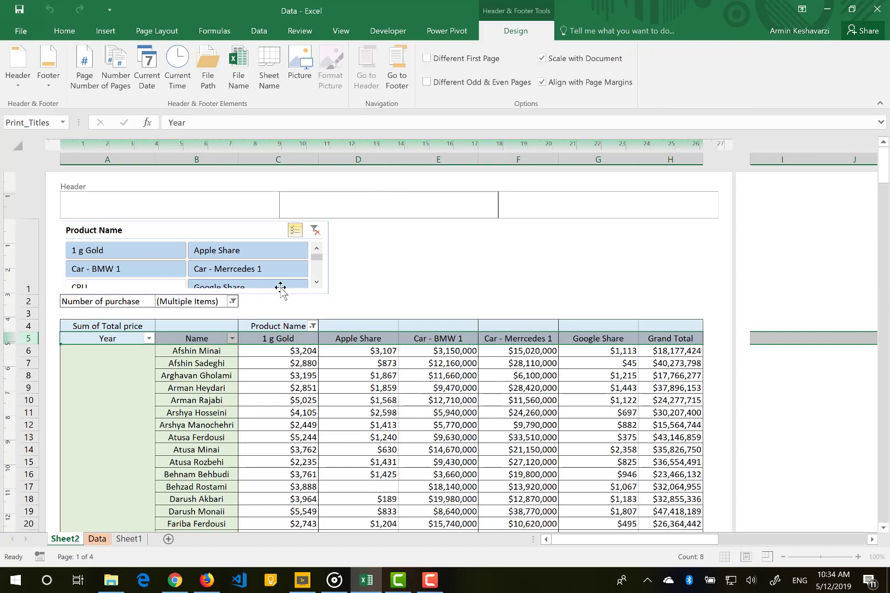
pyautogui.write('Pu')
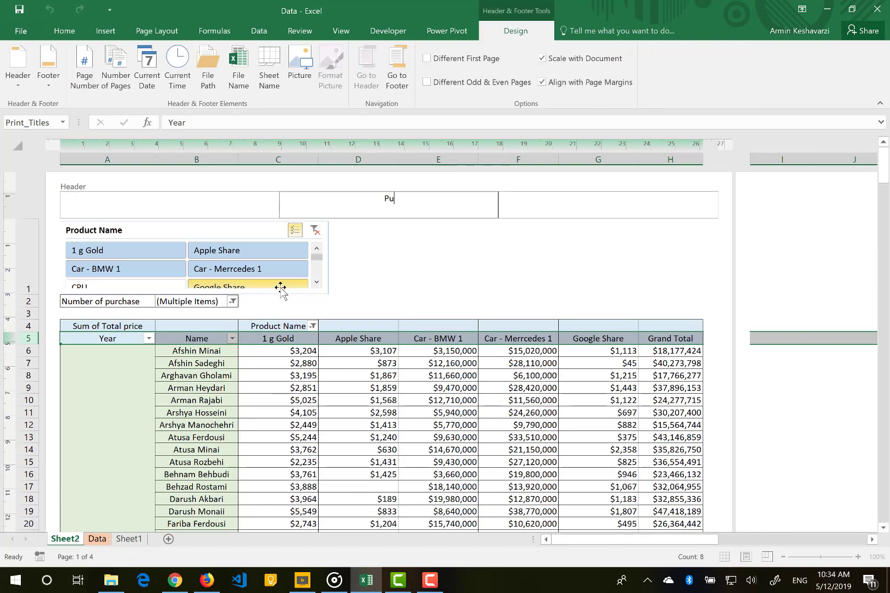
pyautogui.write('rchases')
pyautogui.write(' fo')
pyautogui.press('BackSpace')
pyautogui.press('BackSpace')
pyautogui.write('o')
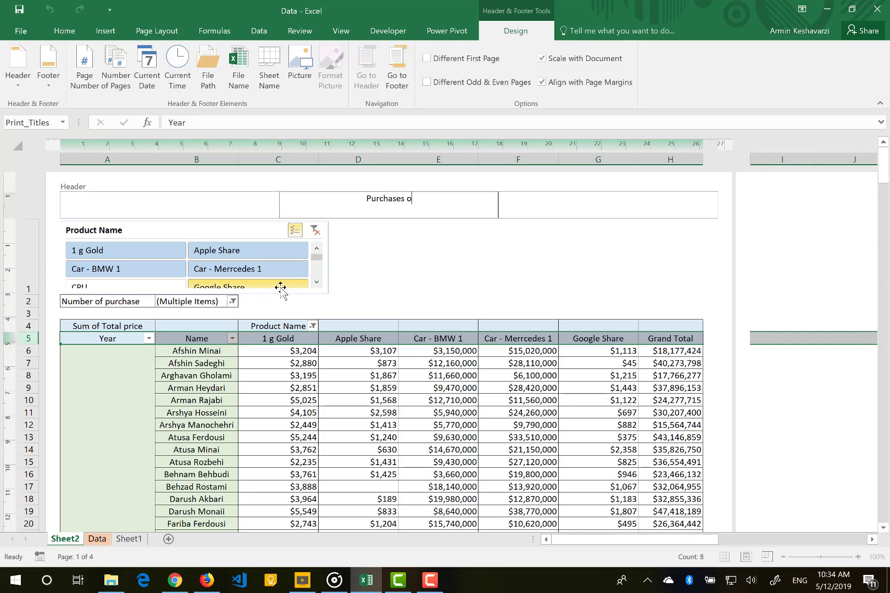
pyautogui.write('f each customer')
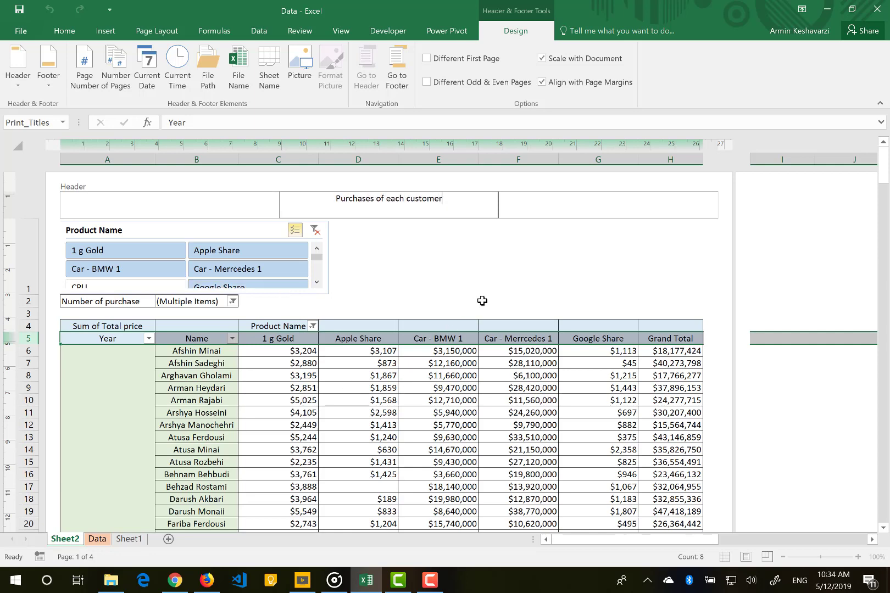
pyautogui.click(482, 301)
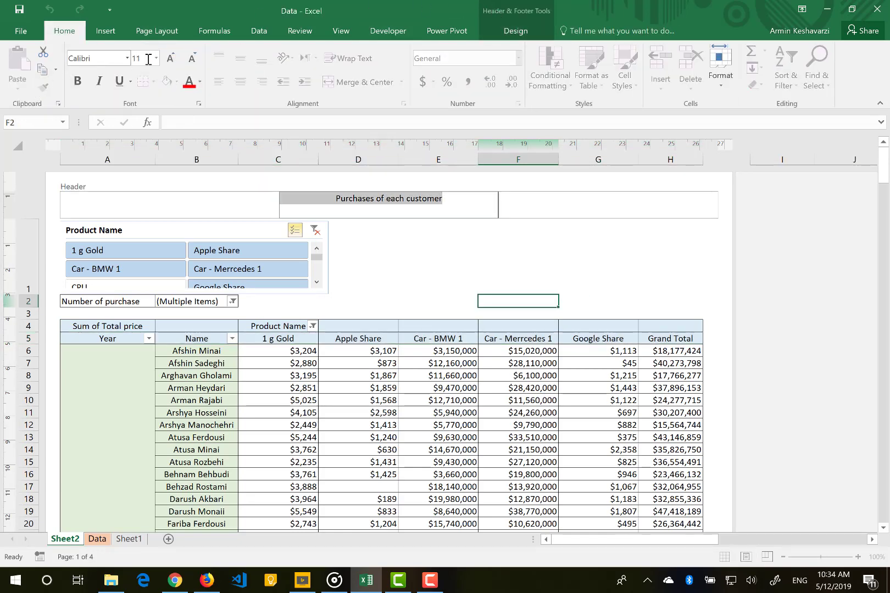
# Make the page header text bold and increase its font size to 16
pyautogui.click(77, 80)
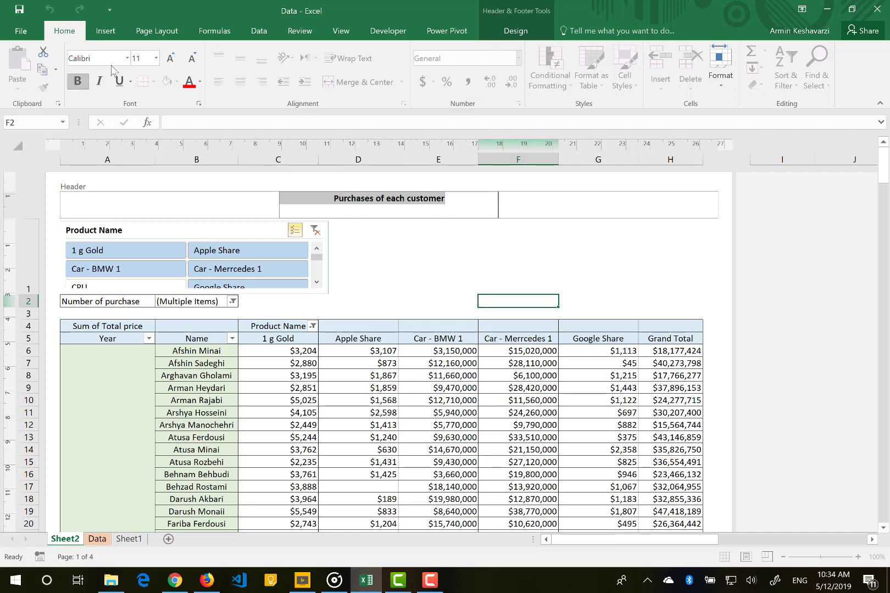
pyautogui.click(170, 58)
pyautogui.click(169, 58)
pyautogui.click(170, 59)
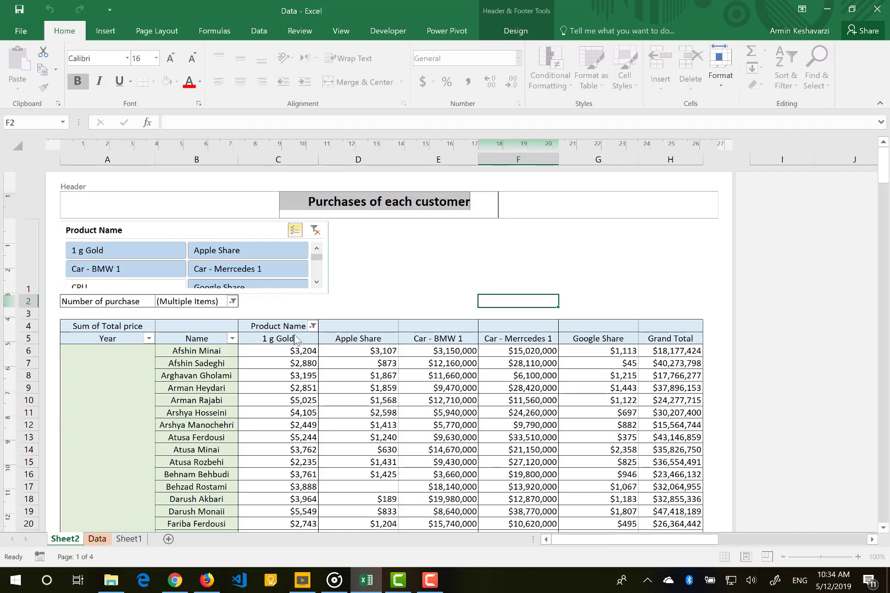
pyautogui.click(323, 413)
# Insert automatic page numbers in the right section of the page footer and check them on the following pages
pyautogui.scroll(-10, 323, 413)
pyautogui.scroll(5, 323, 413)
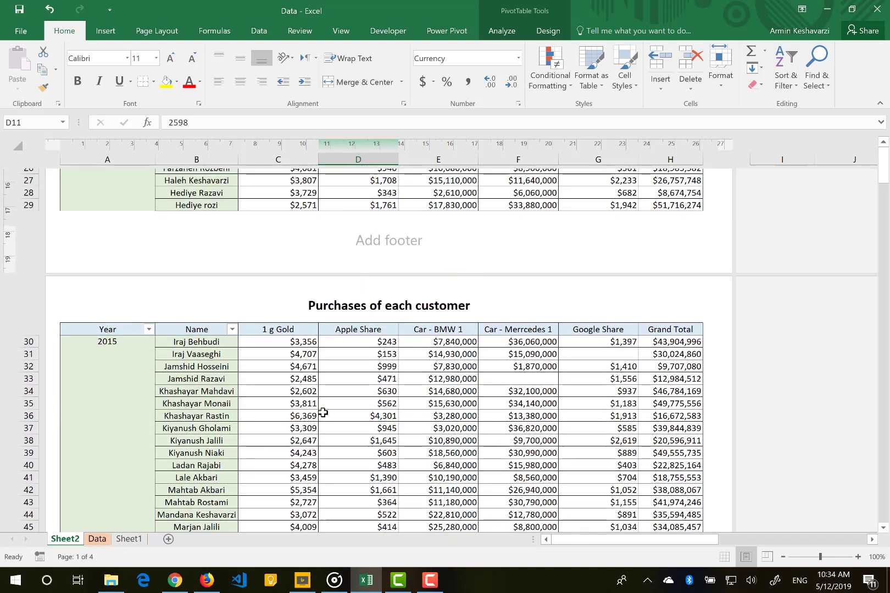
pyautogui.click(565, 294)
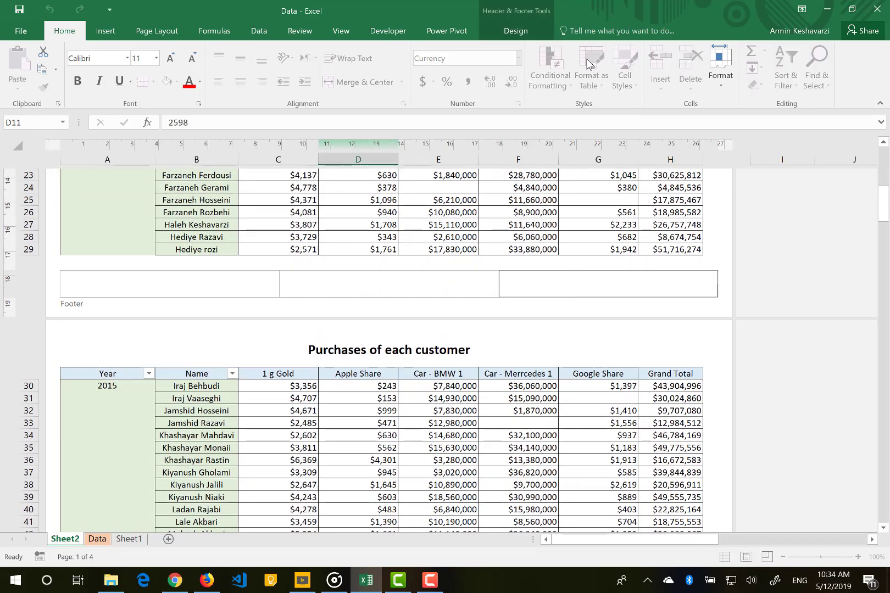
pyautogui.click(499, 33)
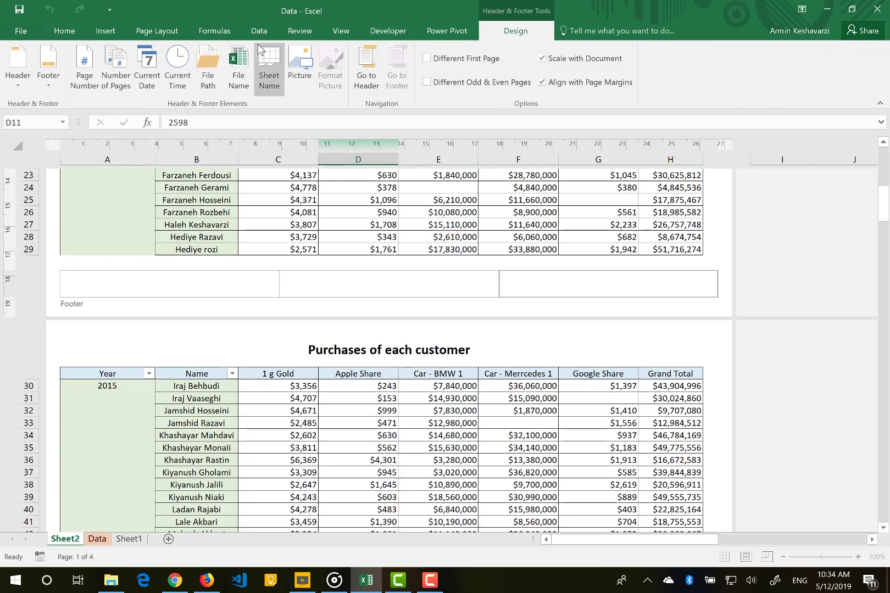
pyautogui.click(82, 65)
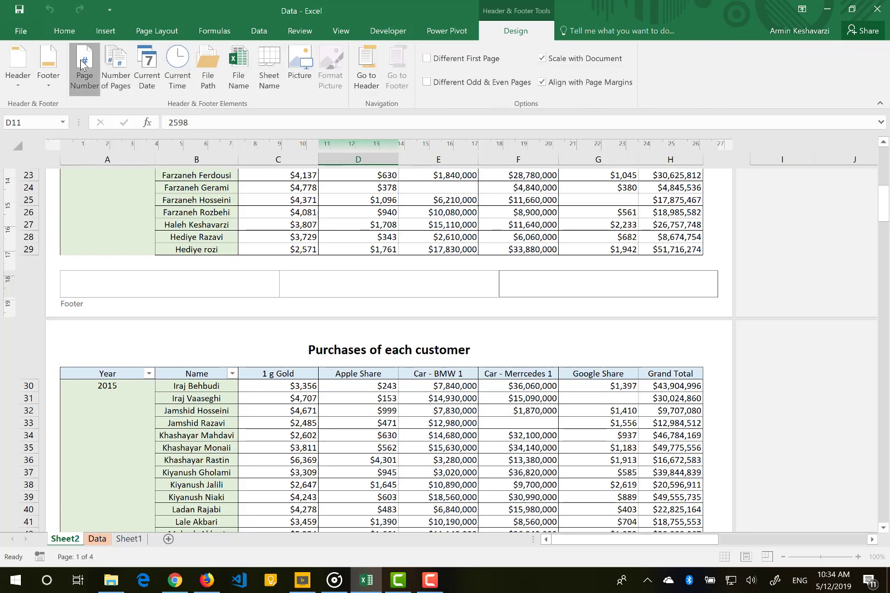
pyautogui.click(400, 228)
pyautogui.scroll(-10, 400, 228)
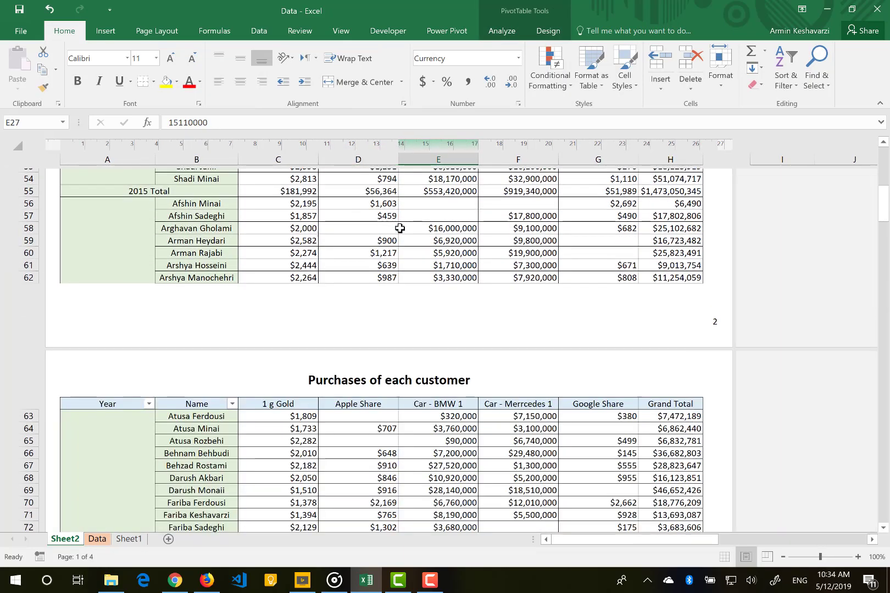
pyautogui.scroll(-15, 400, 228)
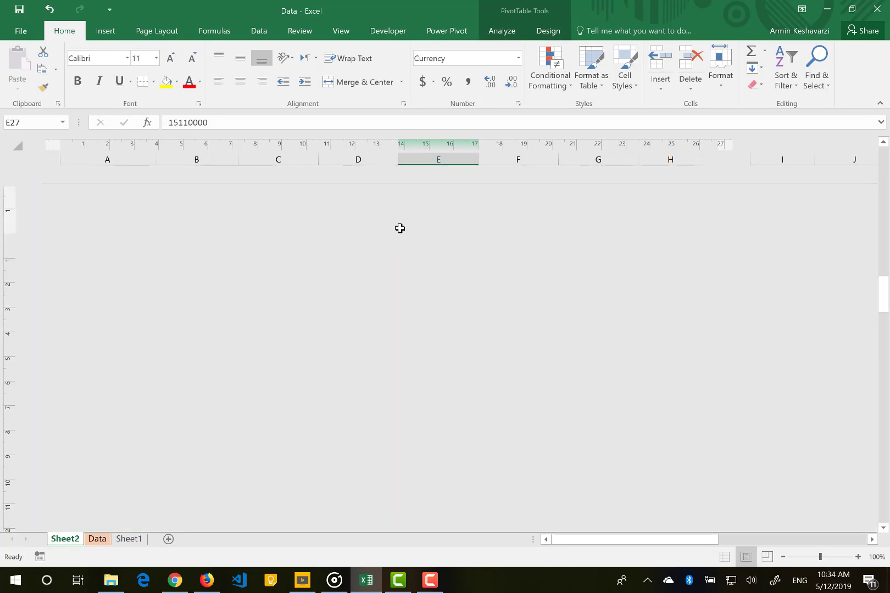
# Review the Show Values As calculation options for the Sum of Total price field, and cancel without changing them
pyautogui.scroll(20, 400, 228)
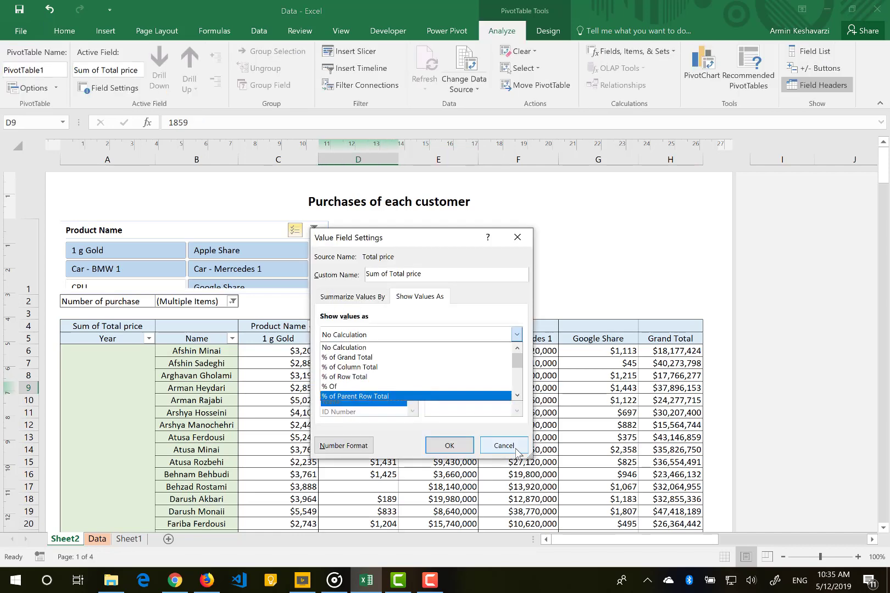
pyautogui.click(379, 332)
pyautogui.click(504, 445)
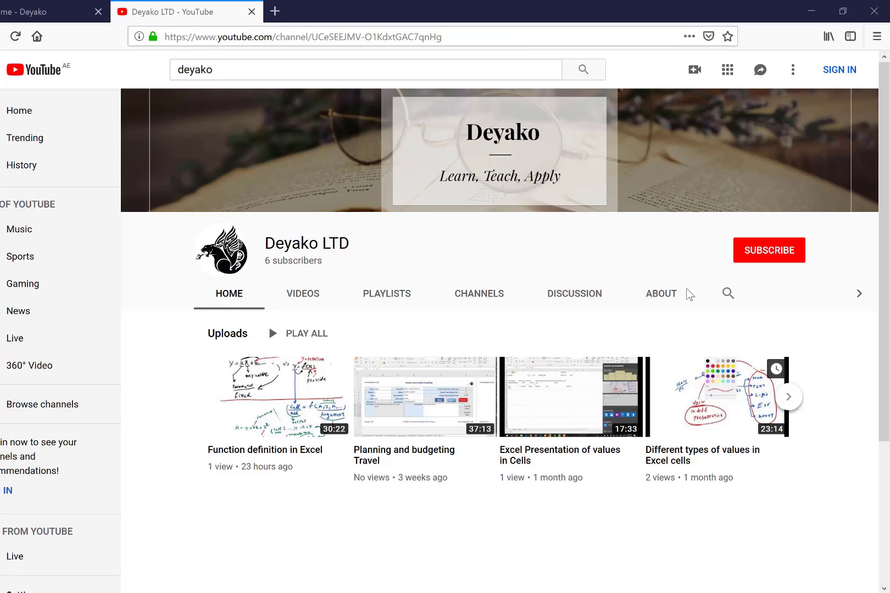
# Switch to the Deyako home page at deyako.co.uk in the web browser
pyautogui.hotkey('ctrl', 'shift', 'Tab')
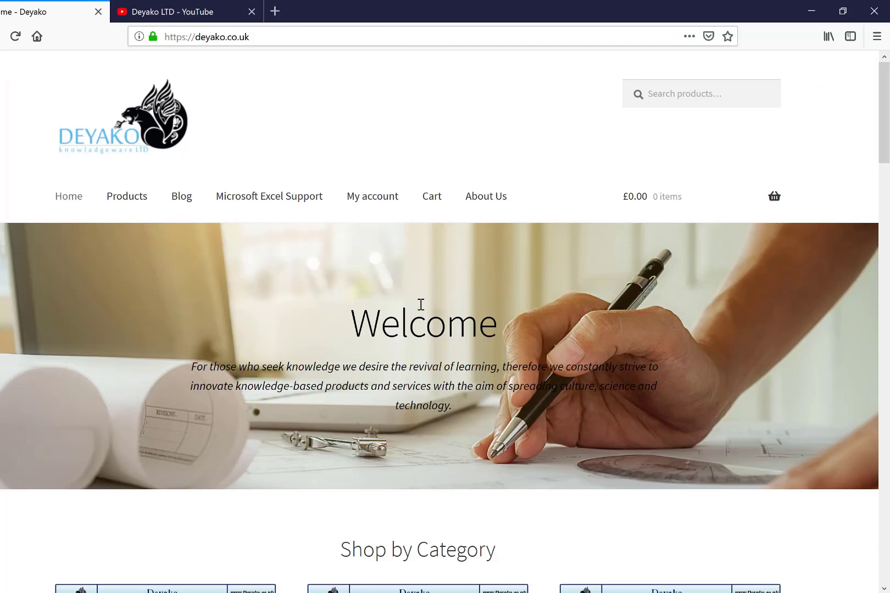